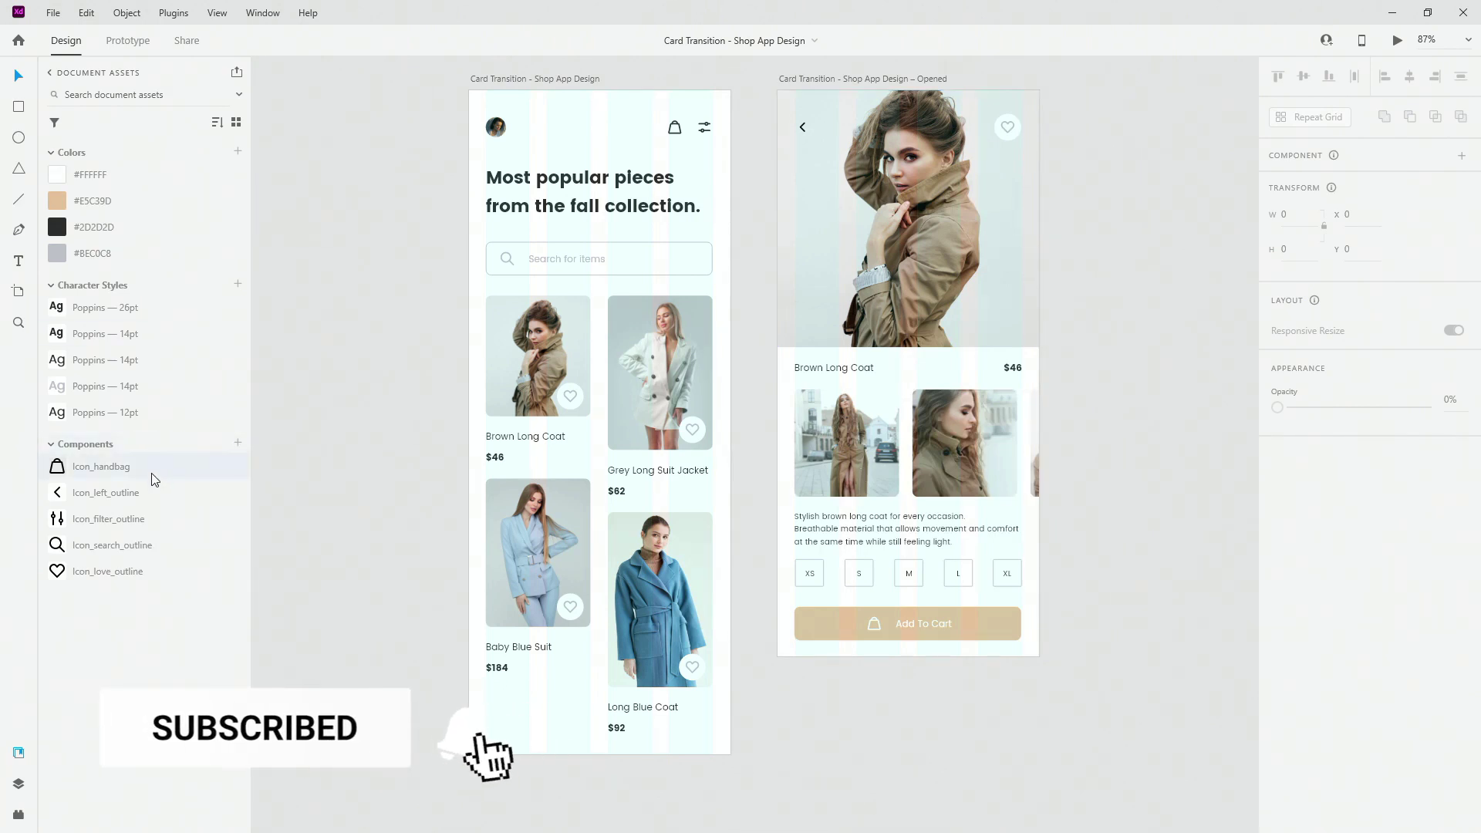
Link the Brown Long Coat card to the Opened artboard with Auto-Animate, Ease In-Out, 0.8 s.
left_click(129, 41)
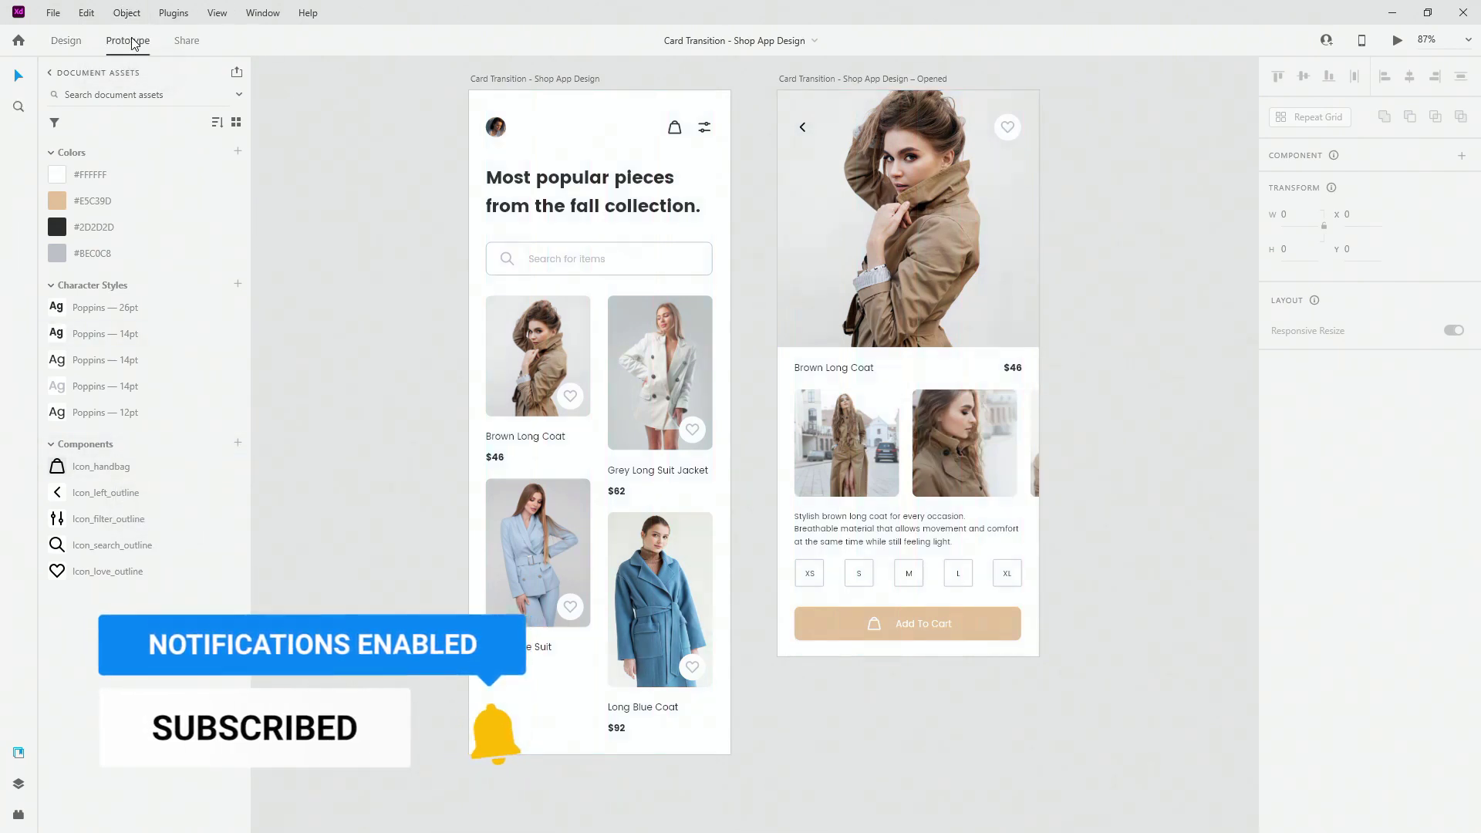
left_click(526, 340)
left_click_drag(590, 380, 887, 308)
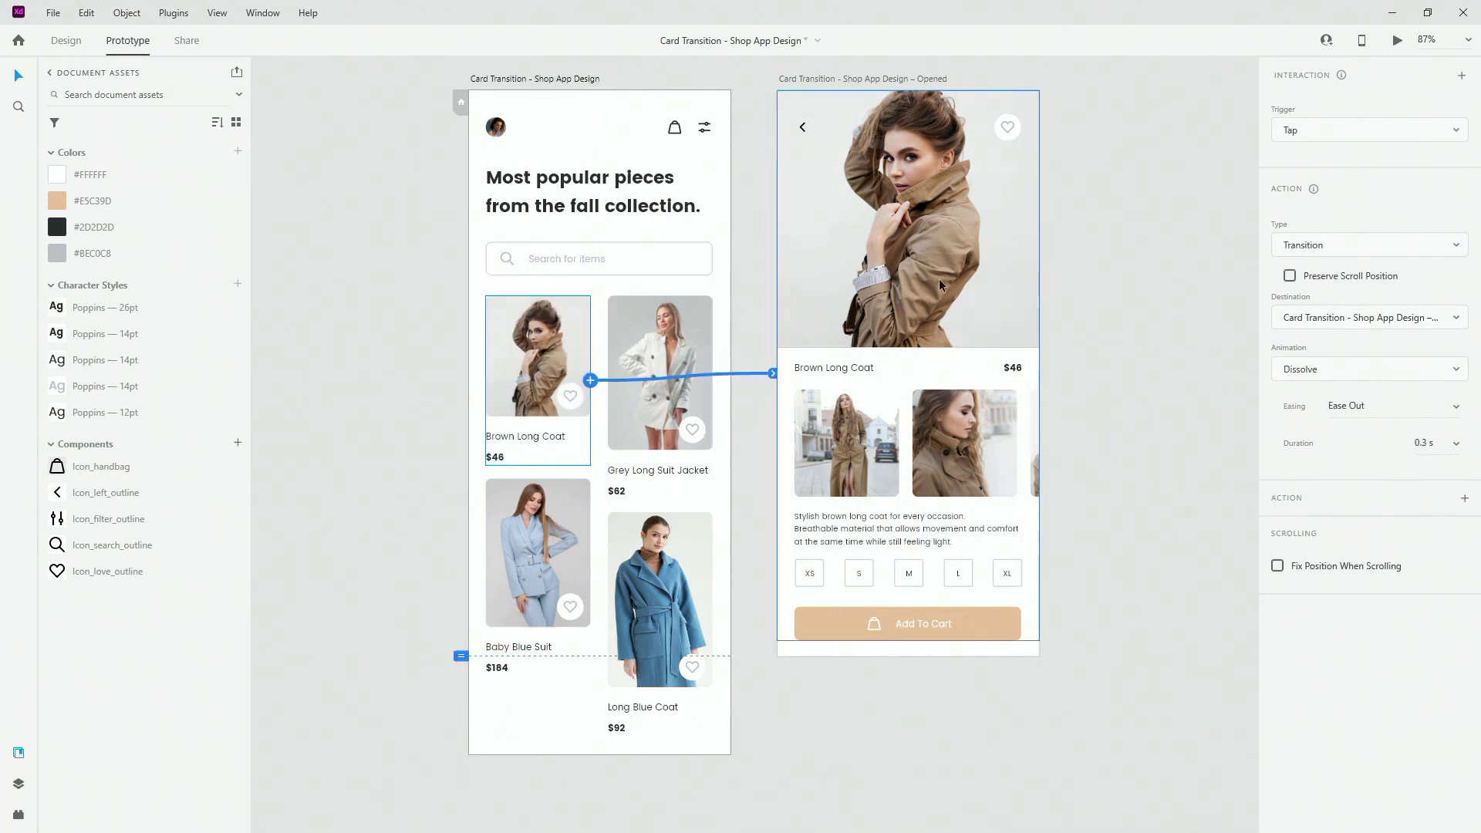
left_click(1318, 247)
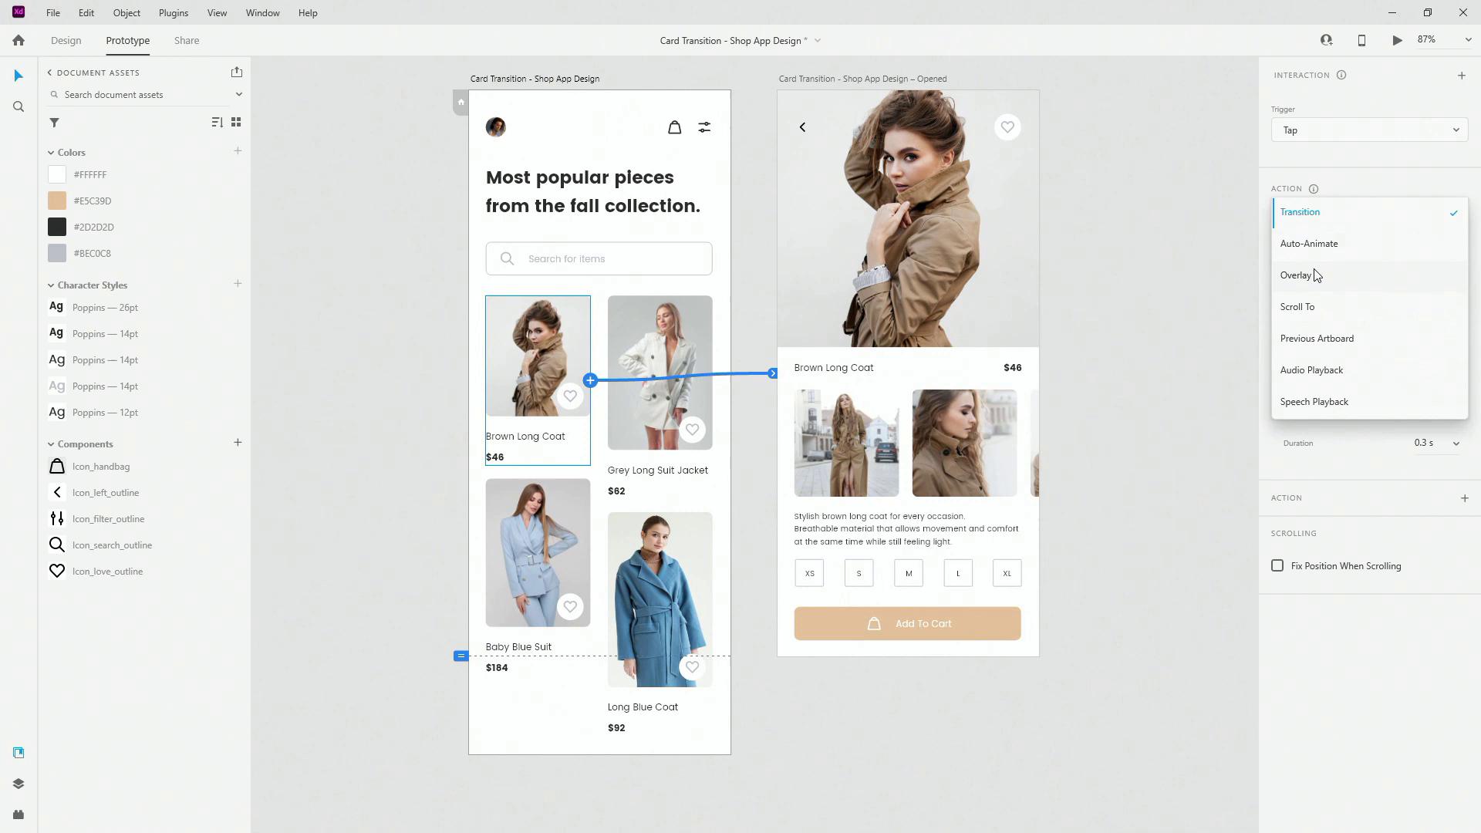
left_click(1317, 276)
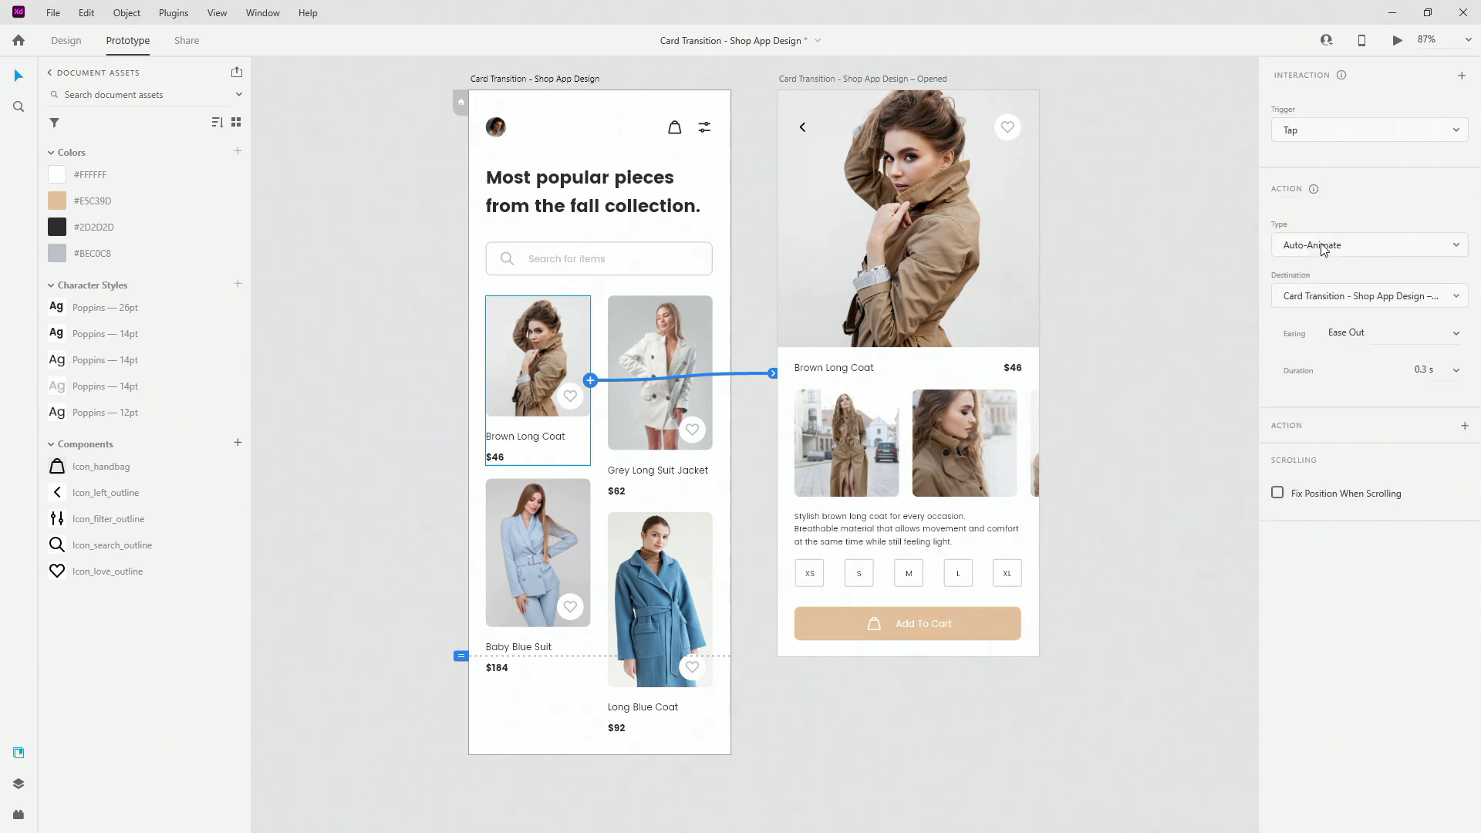
left_click(1454, 338)
left_click(1388, 395)
left_click(1456, 371)
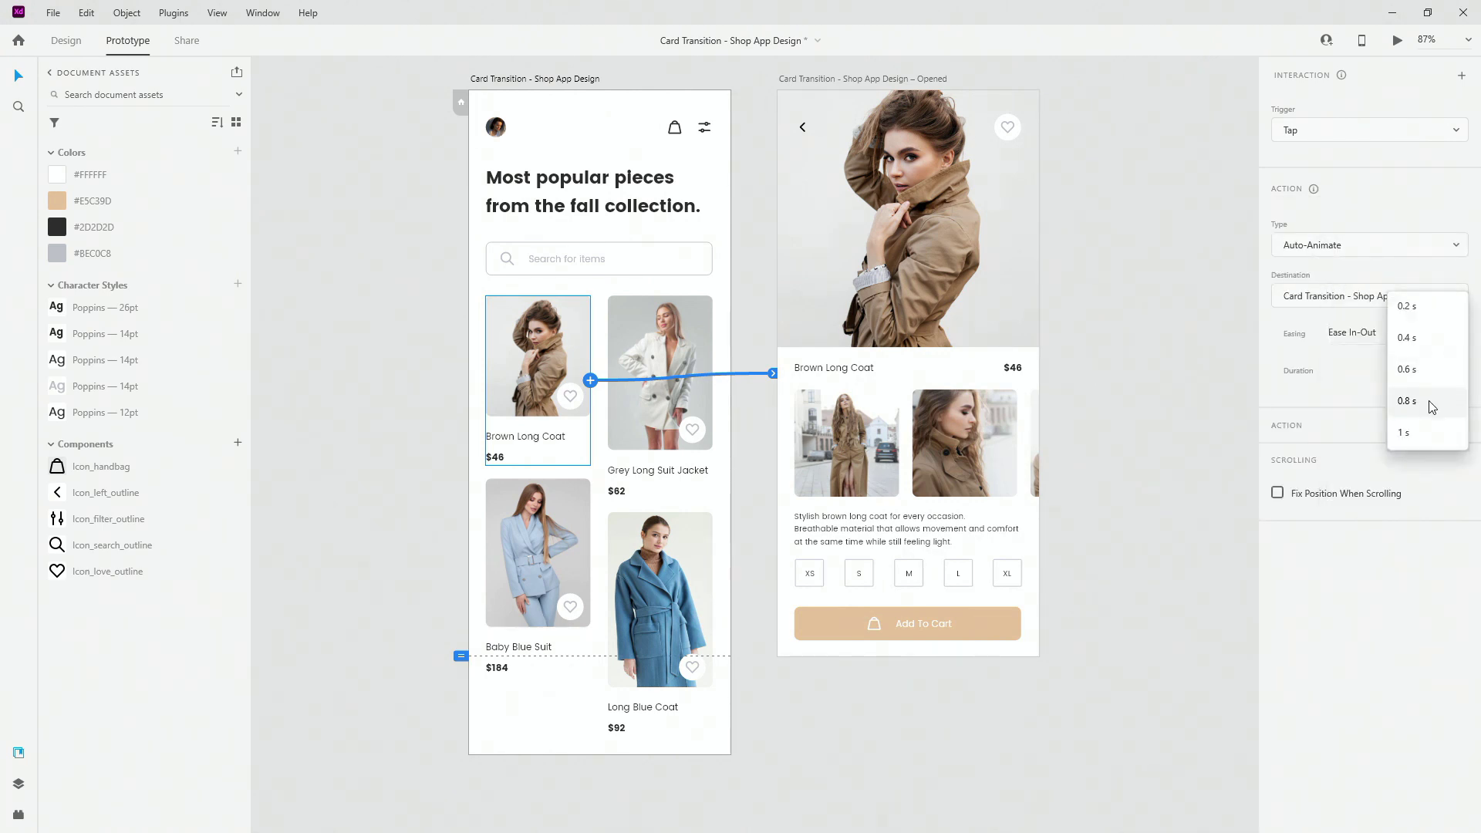
left_click(1427, 399)
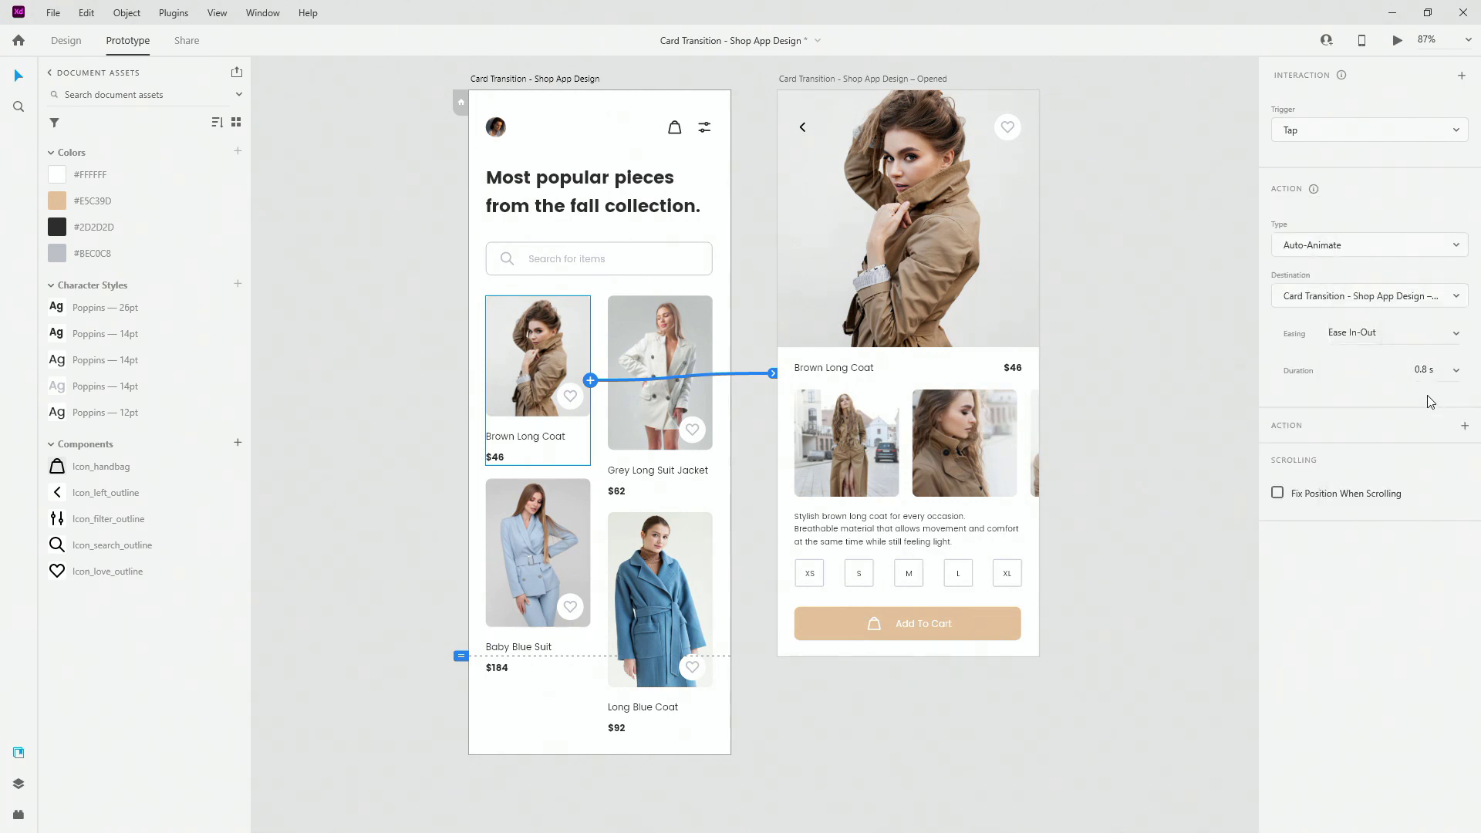
Link the detail screen's back arrow back to the product list artboard.
left_click(802, 128)
left_click_drag(809, 127, 648, 371)
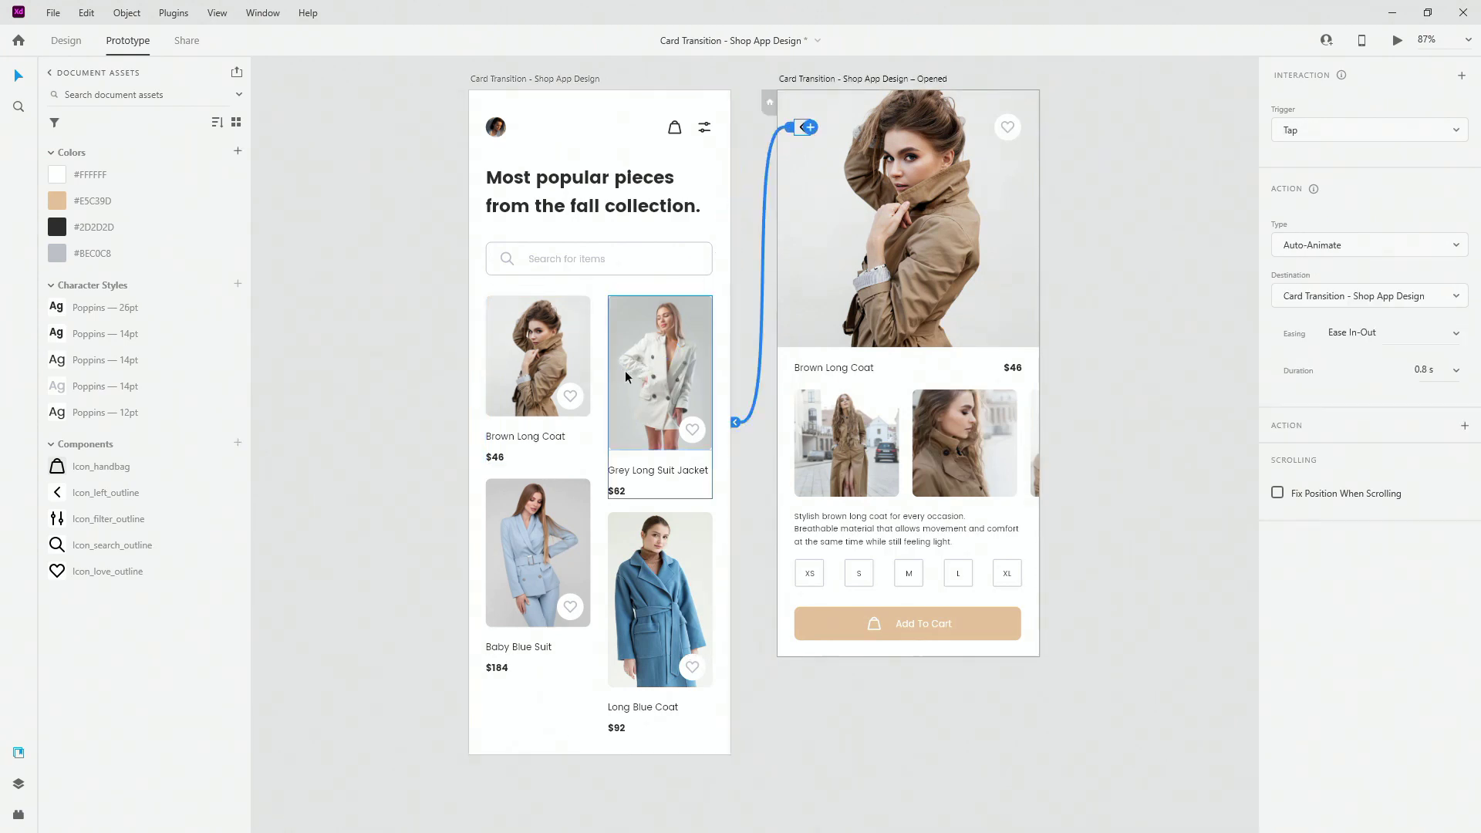
left_click(495, 78)
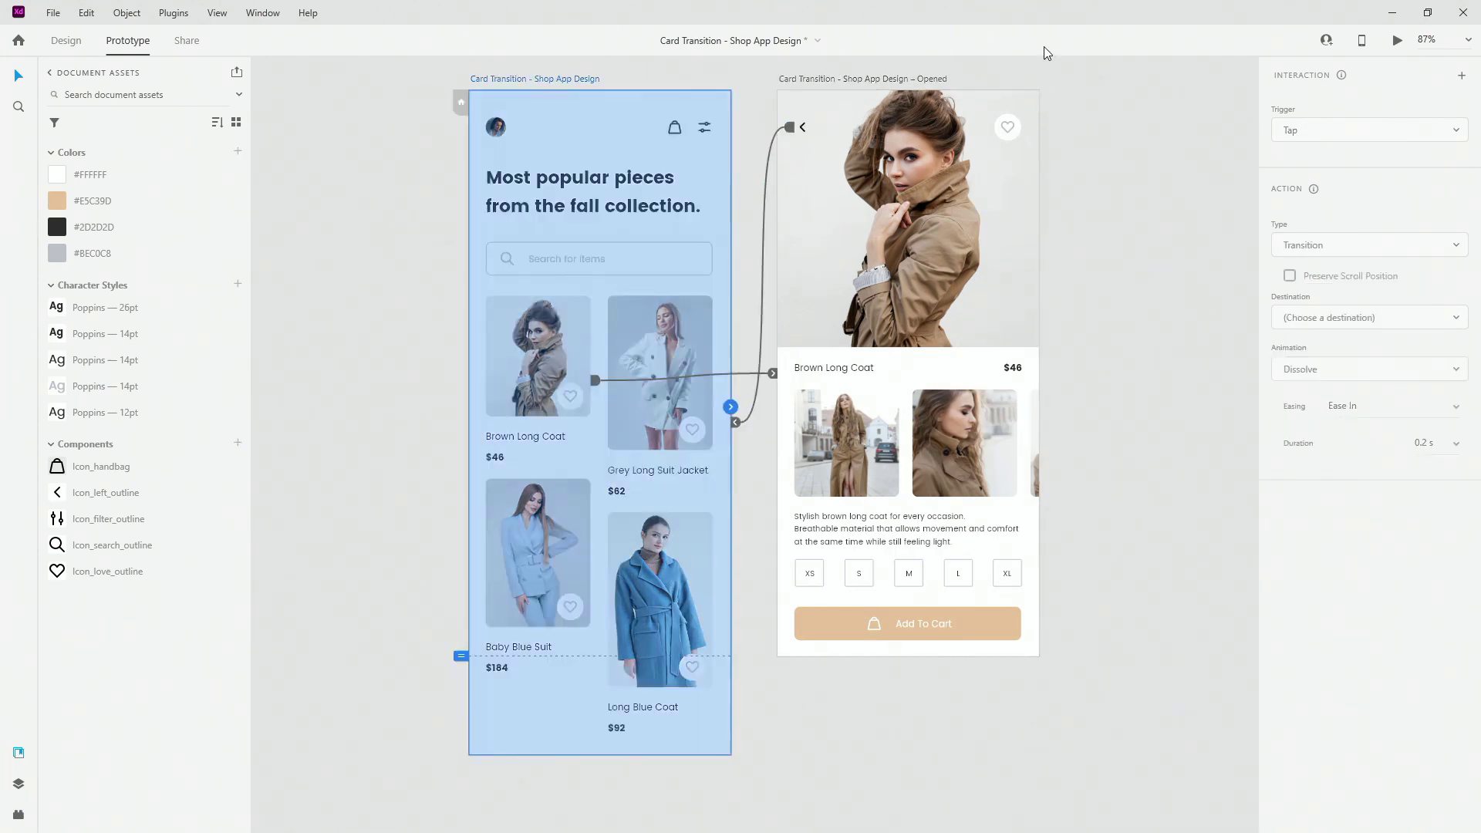
Preview the product list and twice play the coat card transition to the detail screen and back.
left_click(1400, 44)
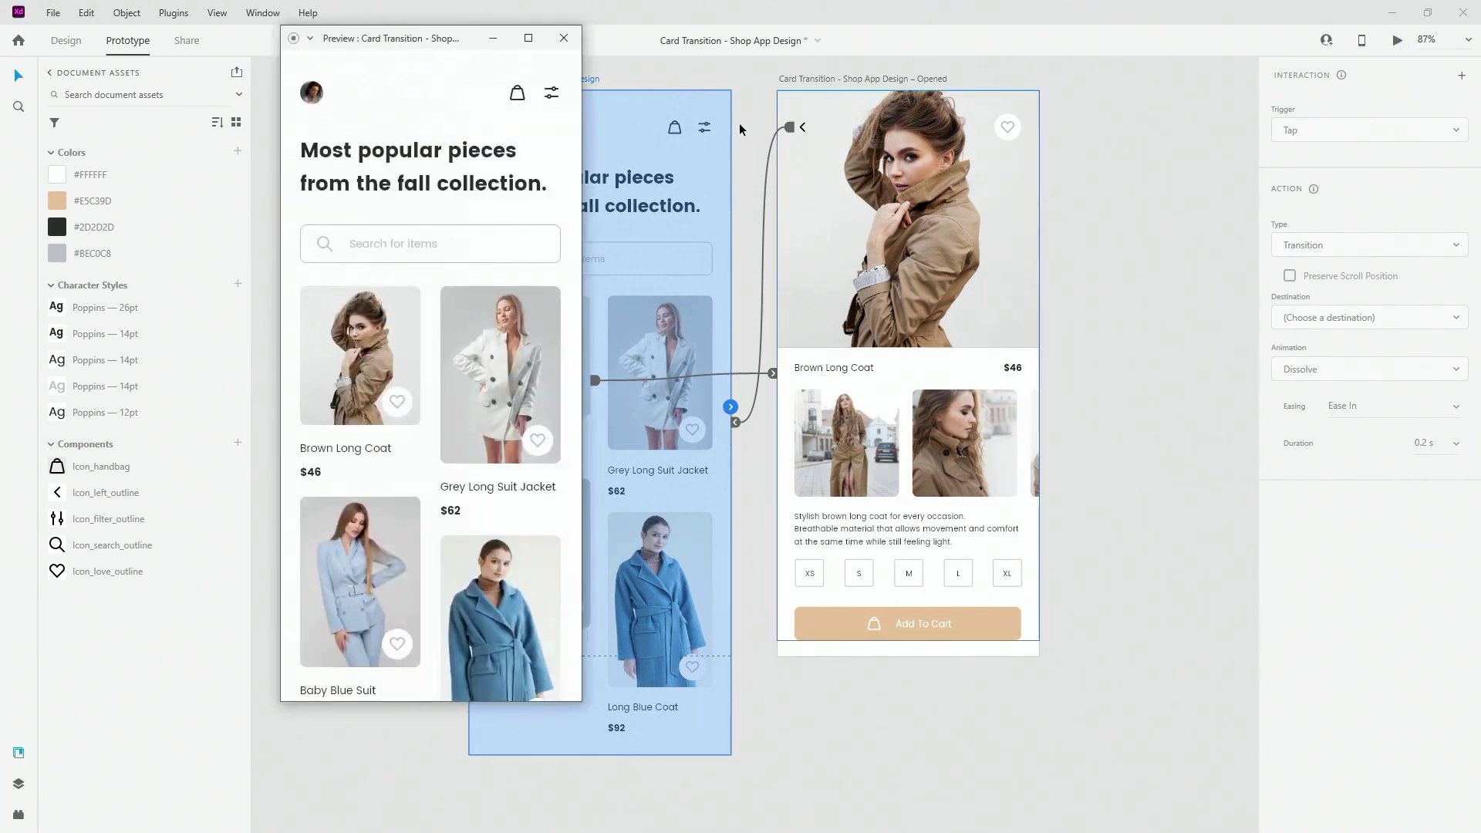
left_click(322, 367)
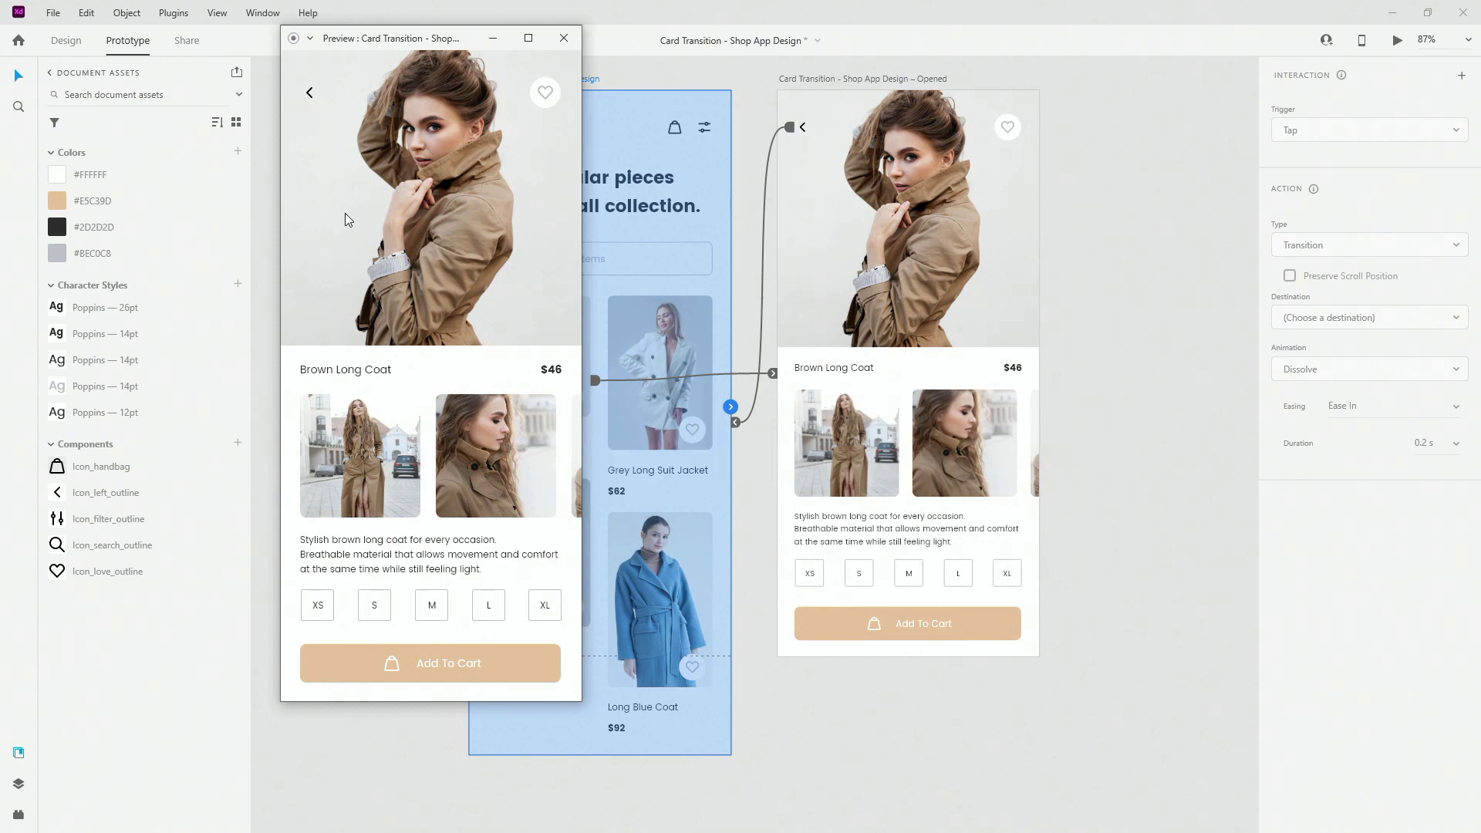
left_click(309, 92)
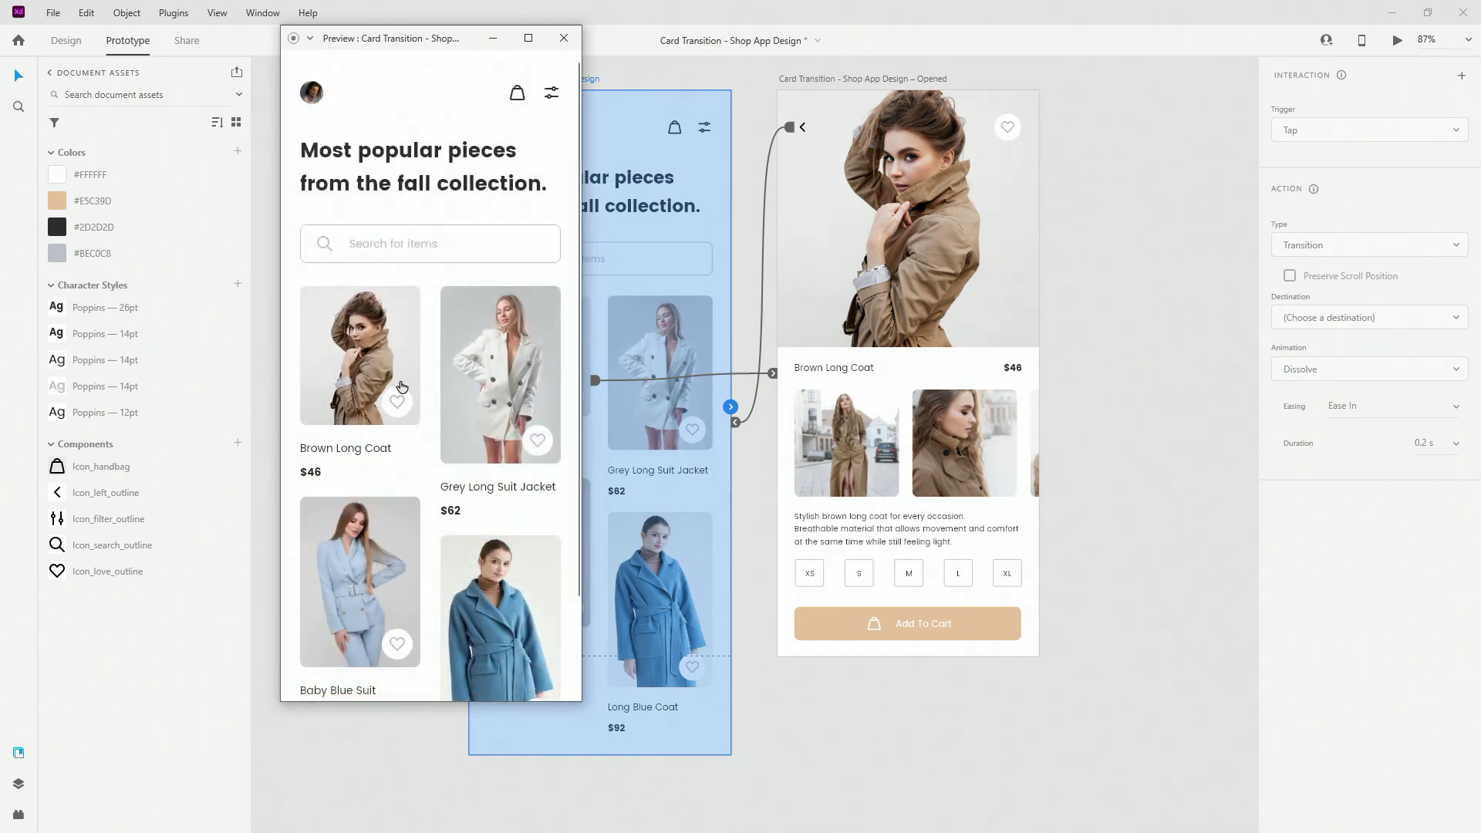
left_click(372, 393)
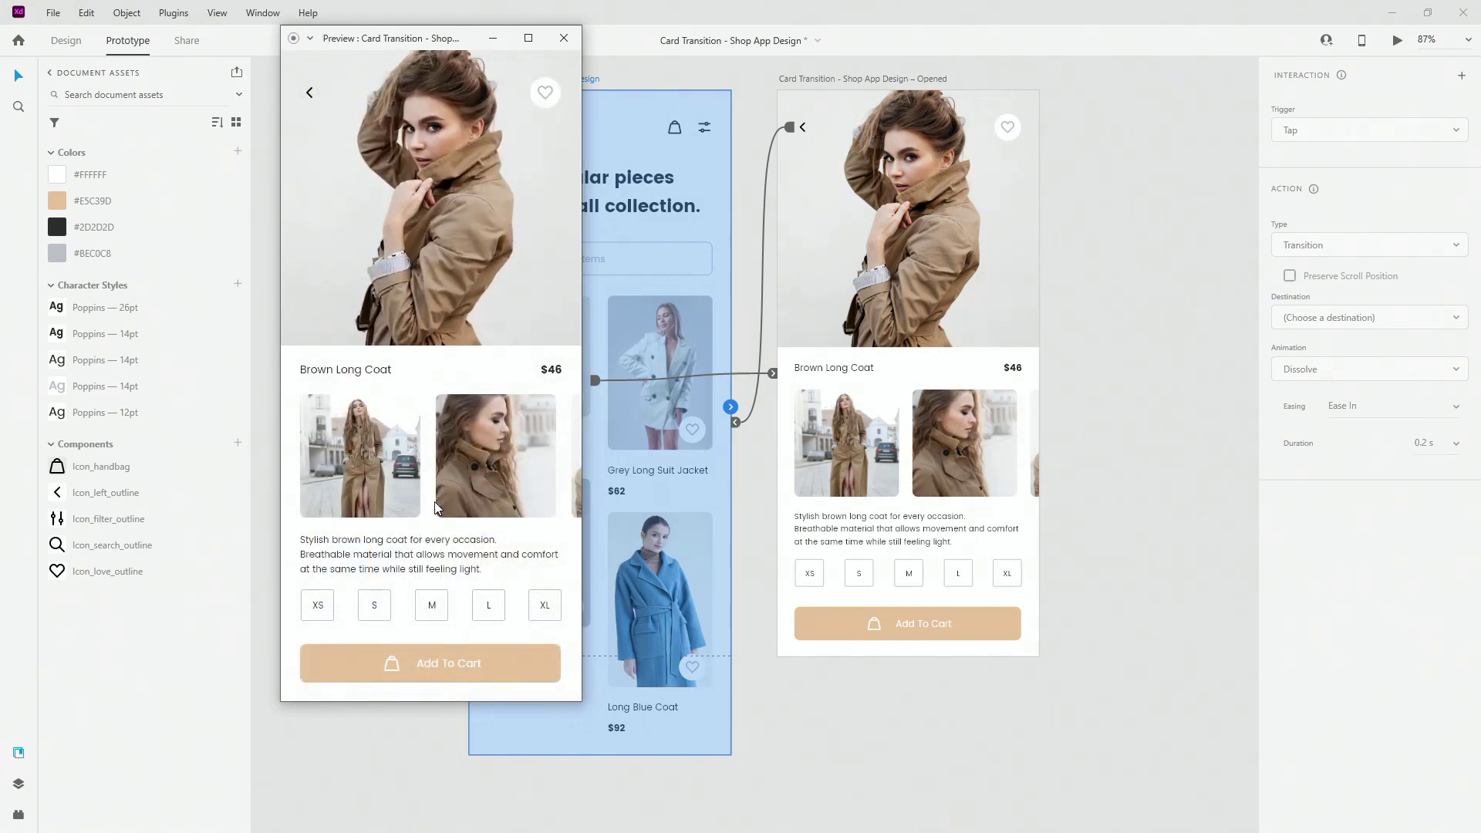
left_click_drag(495, 470, 239, 459)
left_click(311, 96)
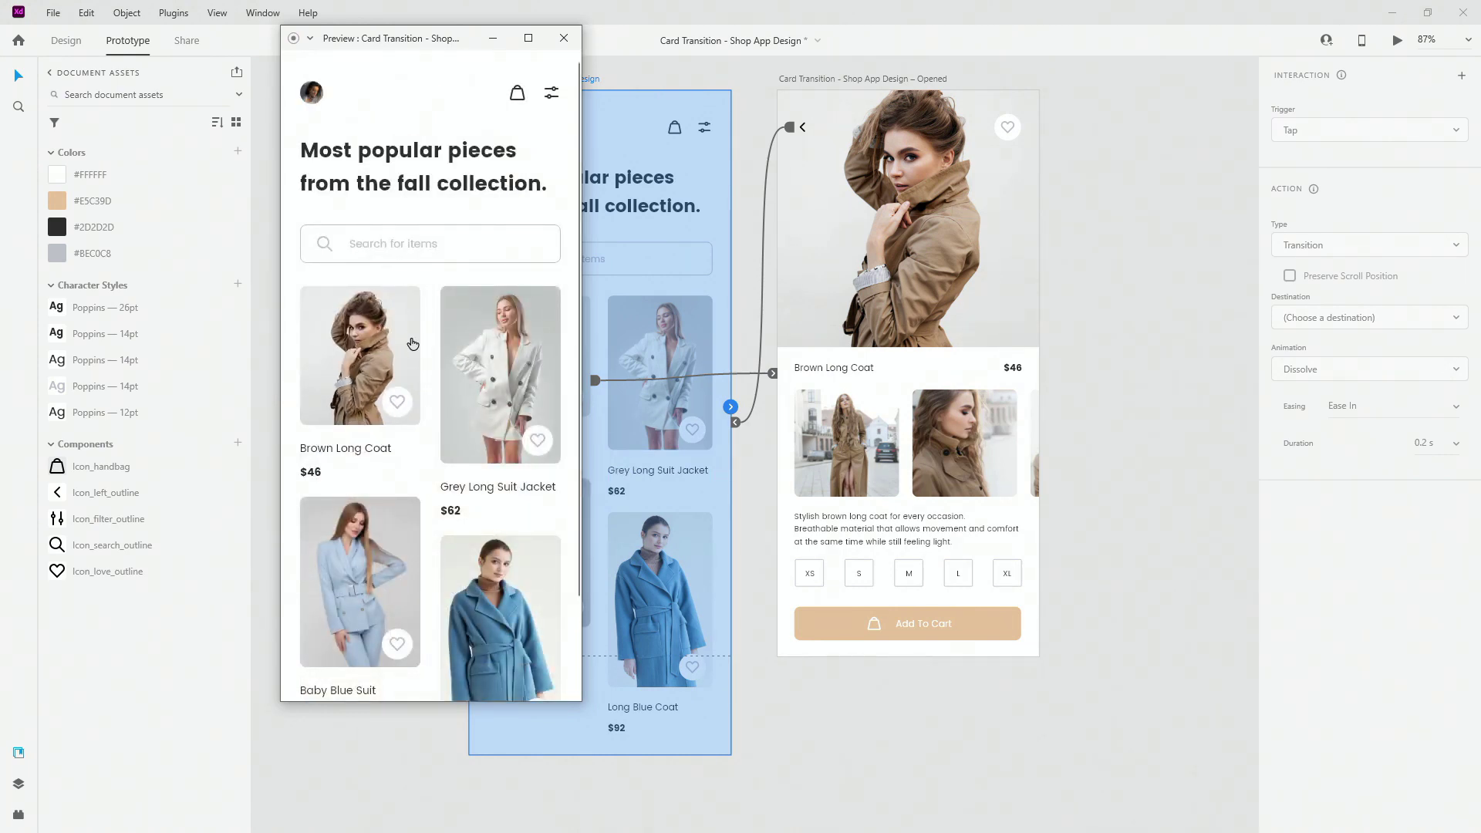
Close the preview, return to Design and show the Layers panel for the detail screen.
left_click(564, 38)
left_click(65, 40)
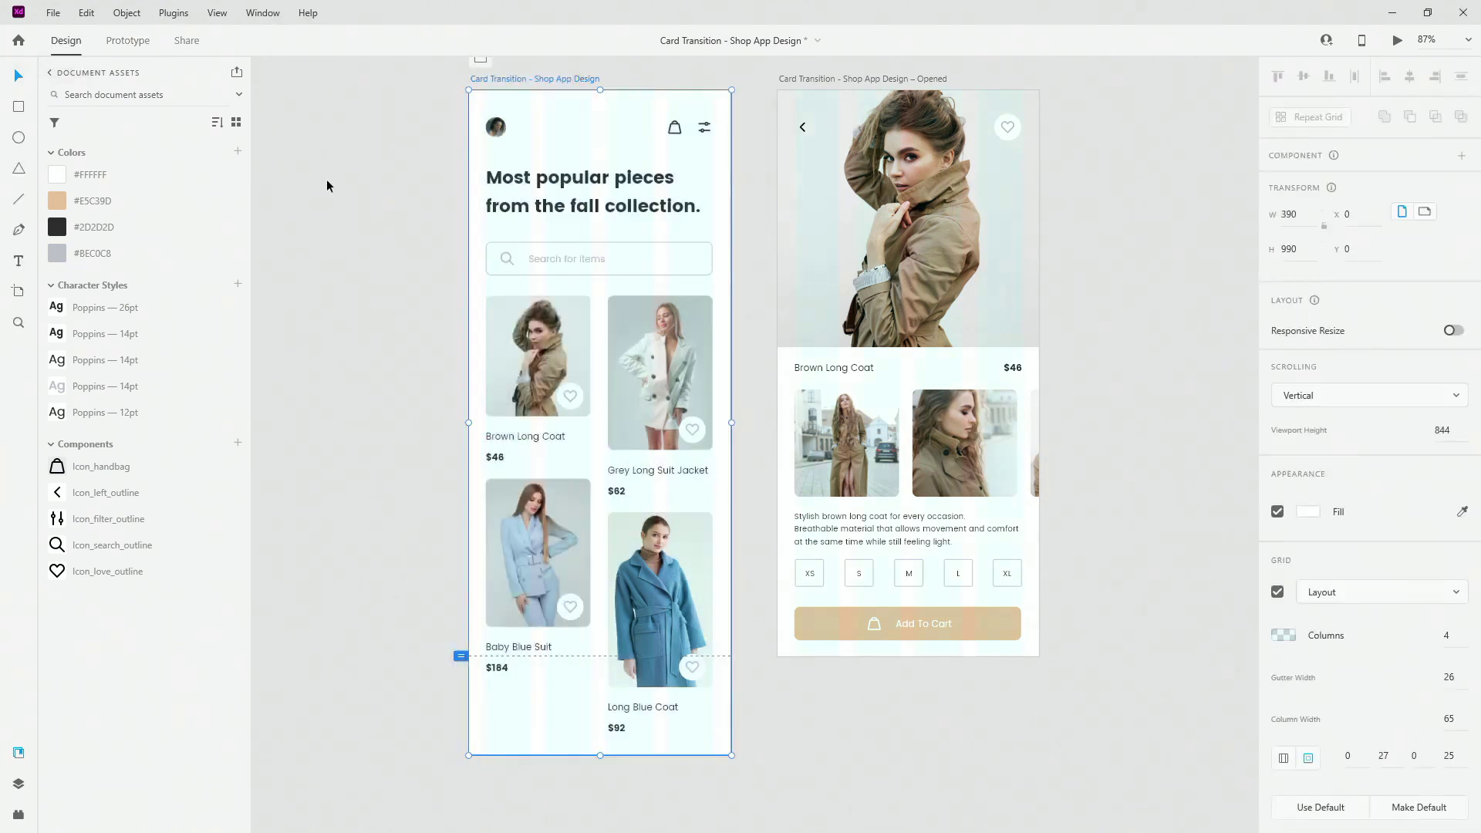
left_click(334, 188)
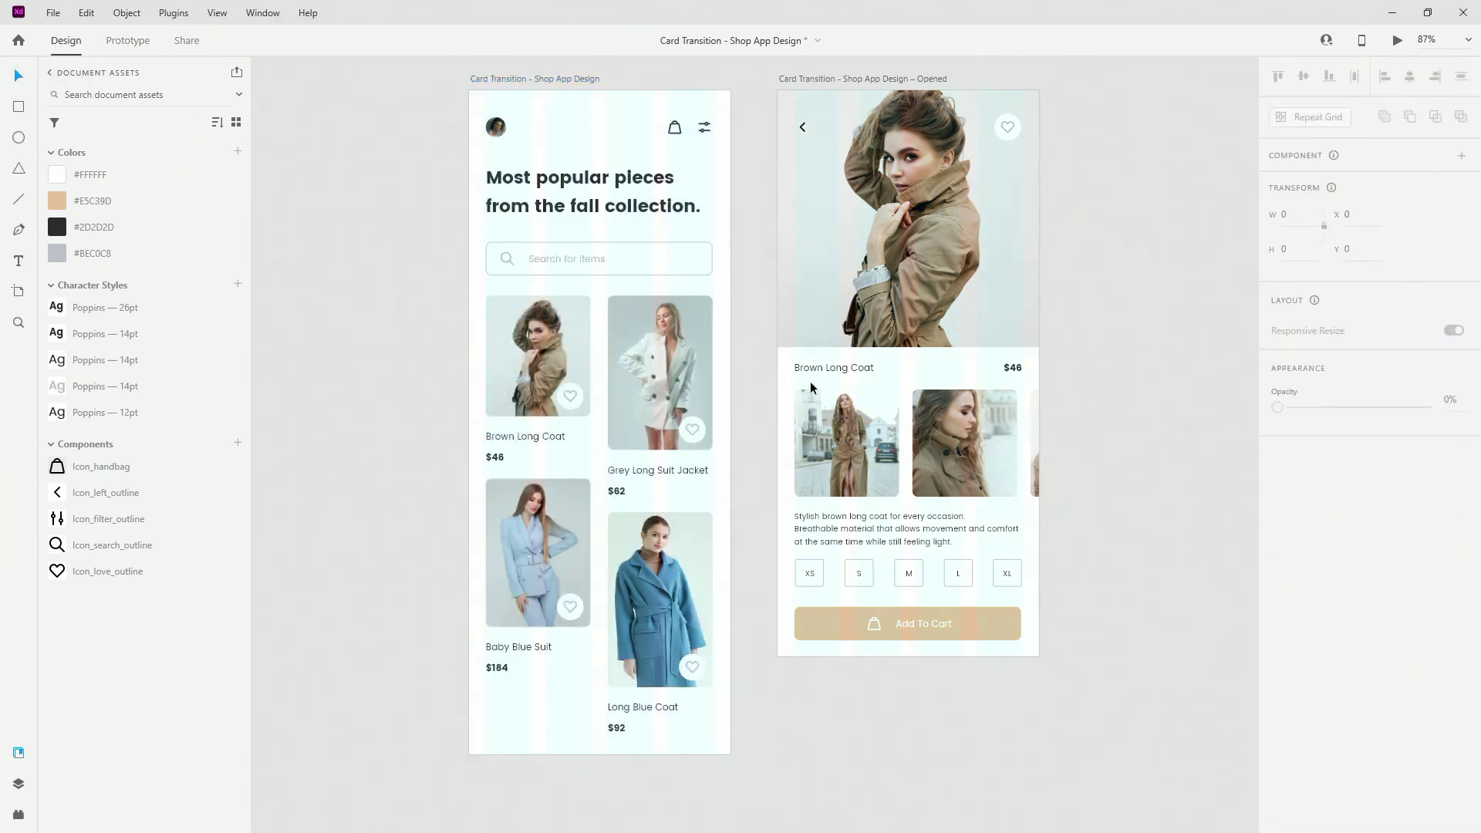
left_click(952, 303)
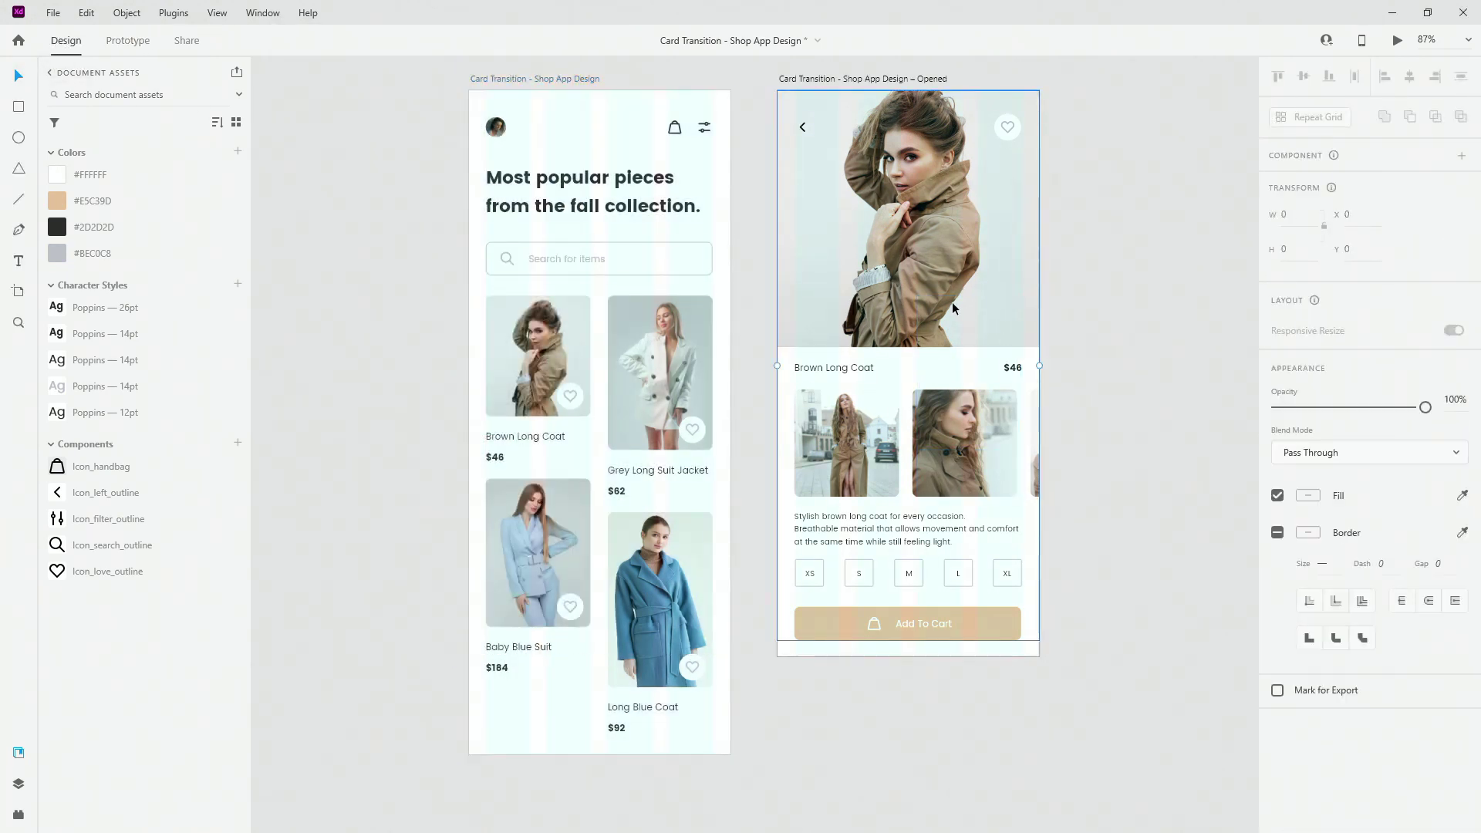
left_click(18, 784)
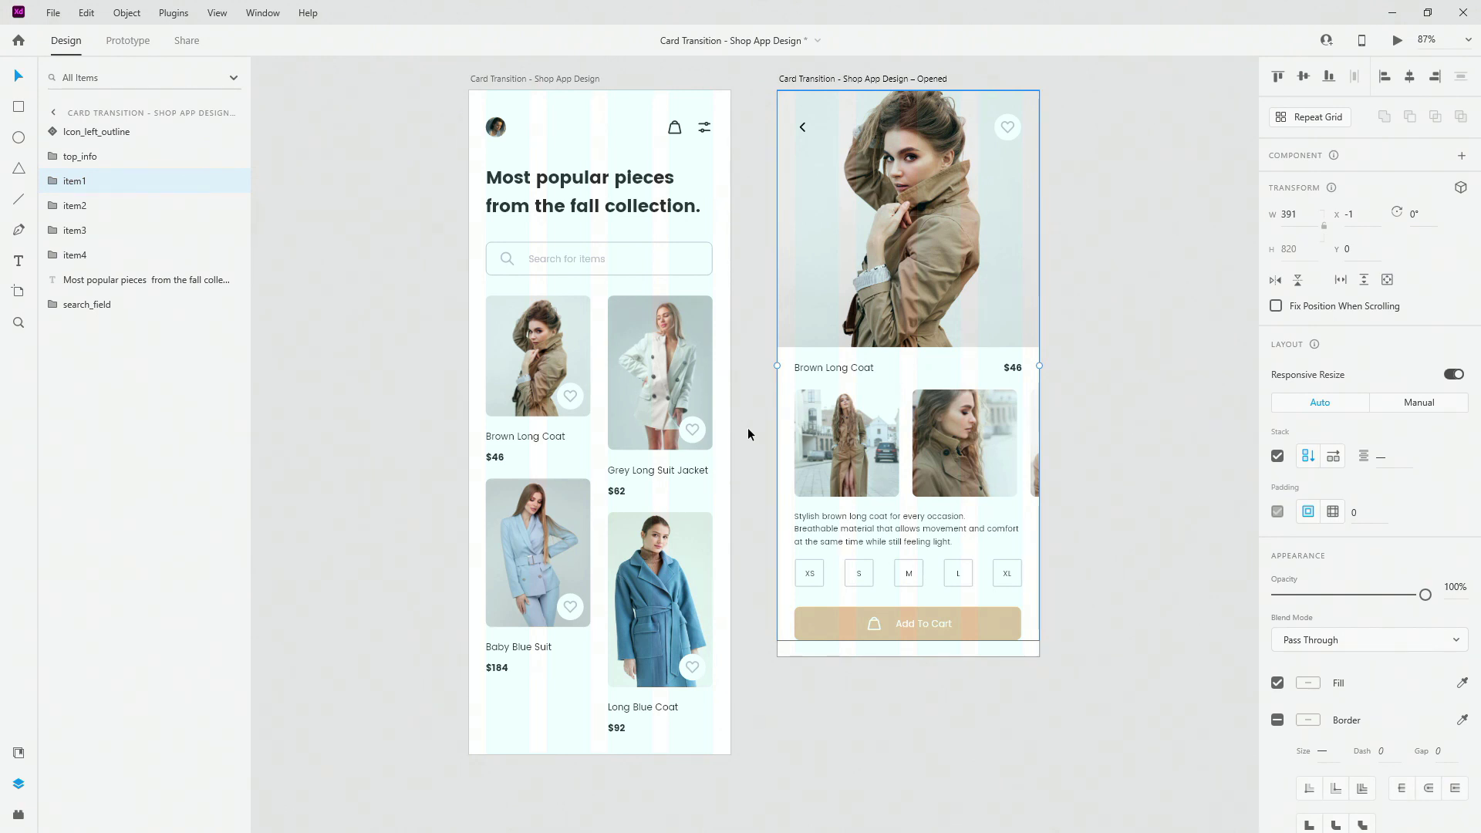
Inspect the item2–item4 layers and select the detail screen's item1 group.
left_click(82, 206)
left_click(81, 230)
left_click(88, 256)
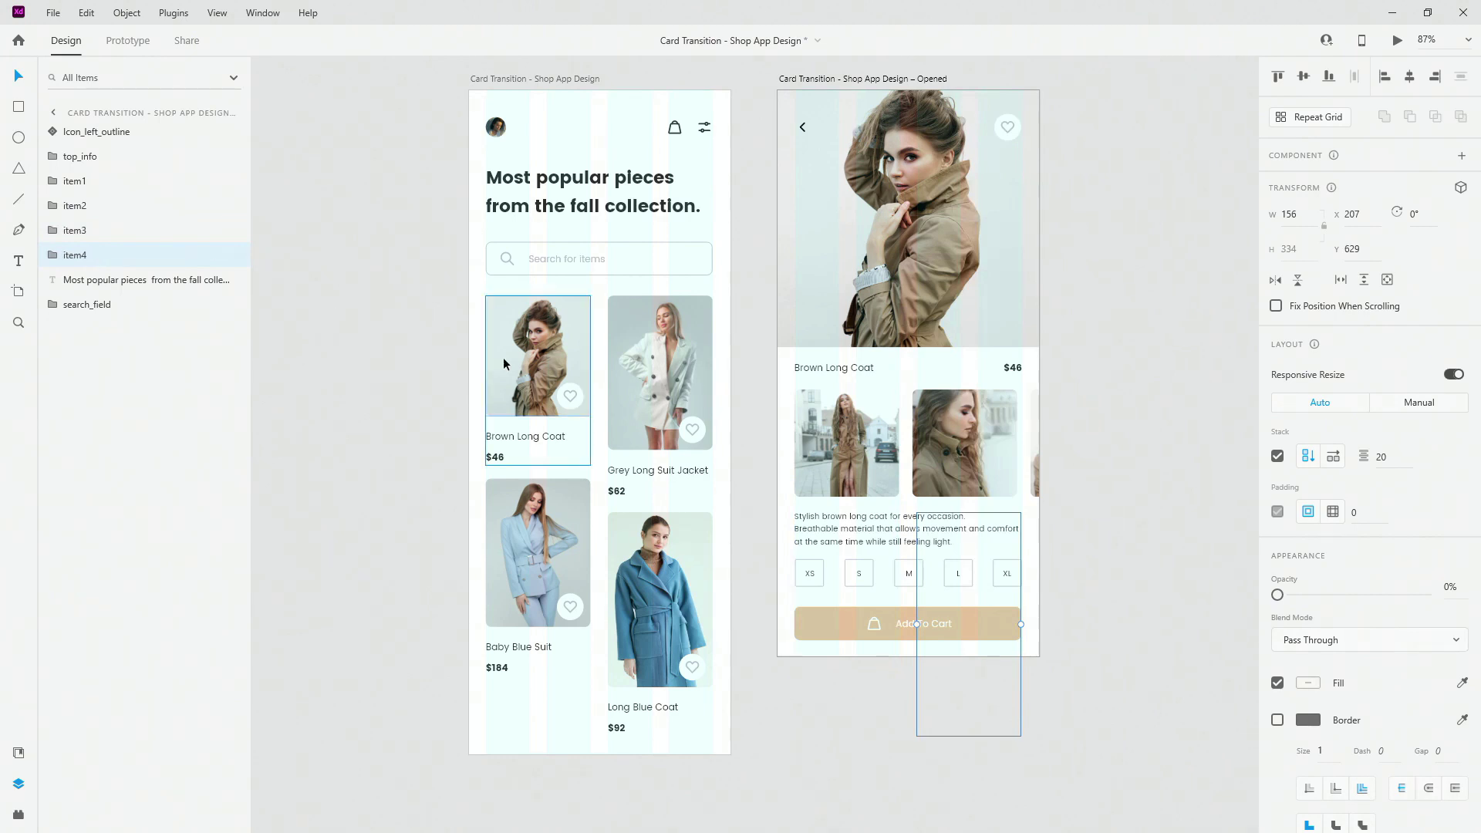
left_click(563, 337)
left_click(627, 368)
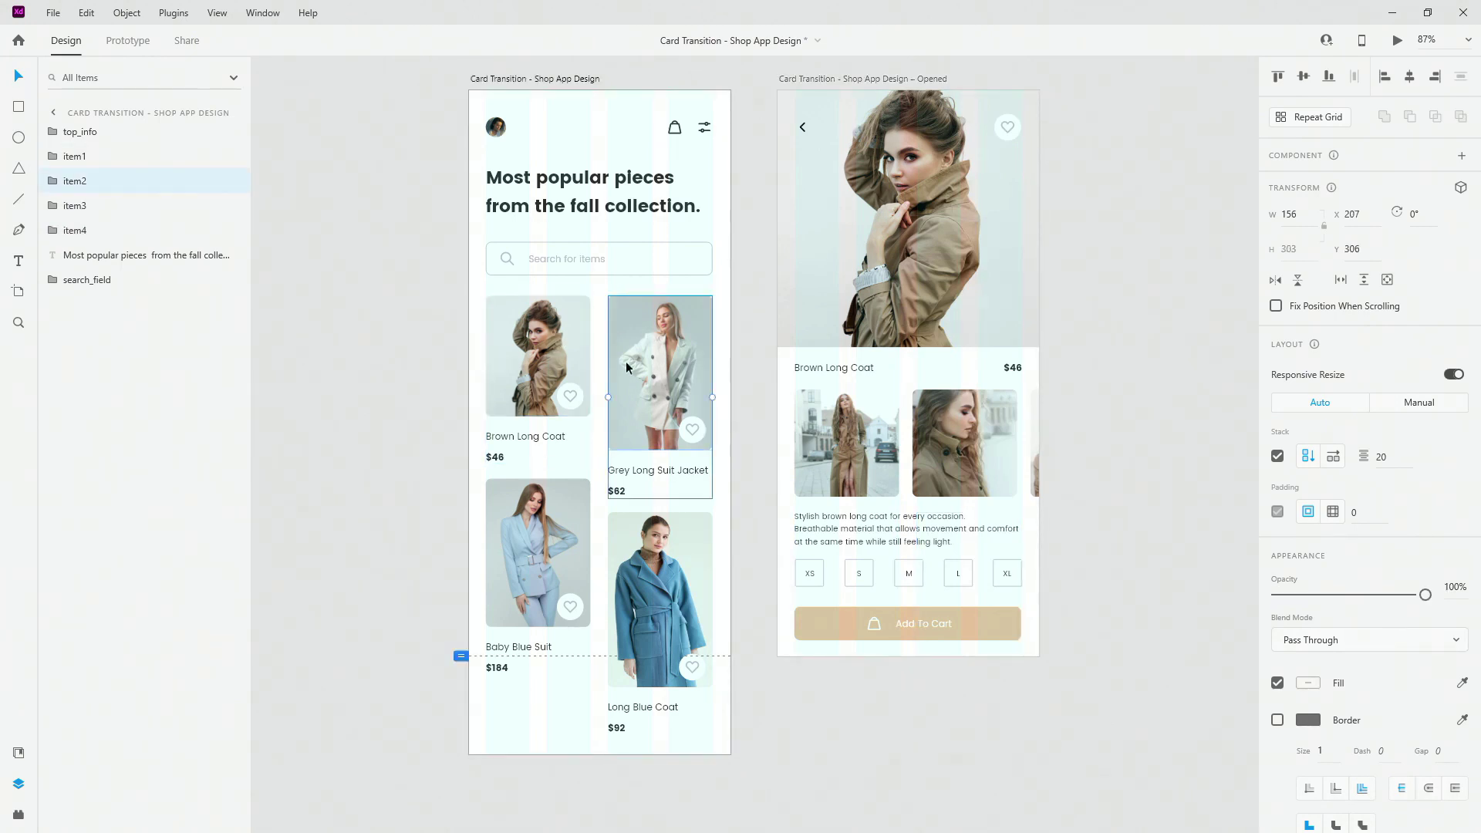
left_click(852, 285)
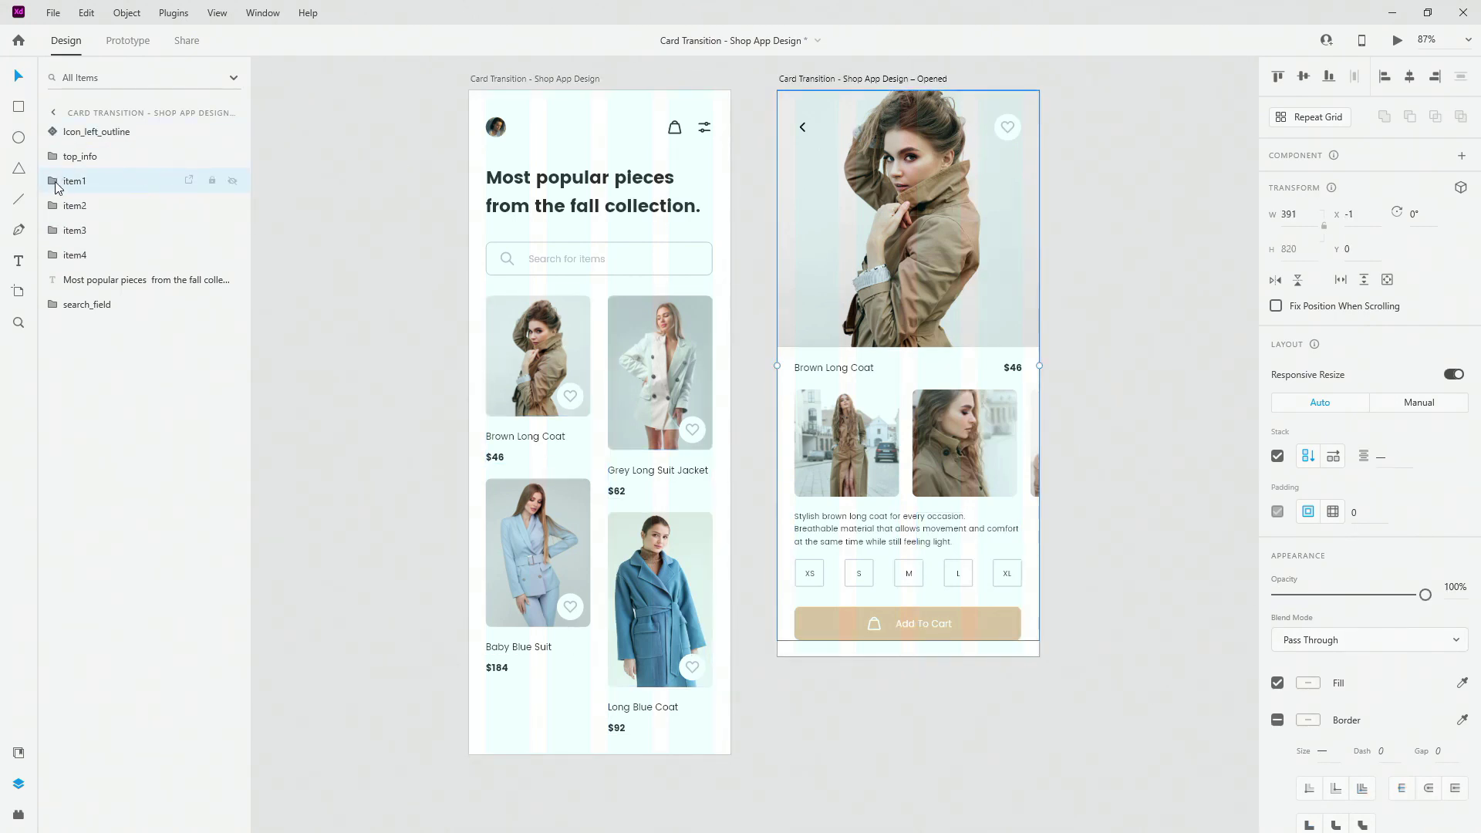
Group item1's six child layers with Ctrl+G and begin naming the group content.
left_click(53, 182)
left_click(85, 206)
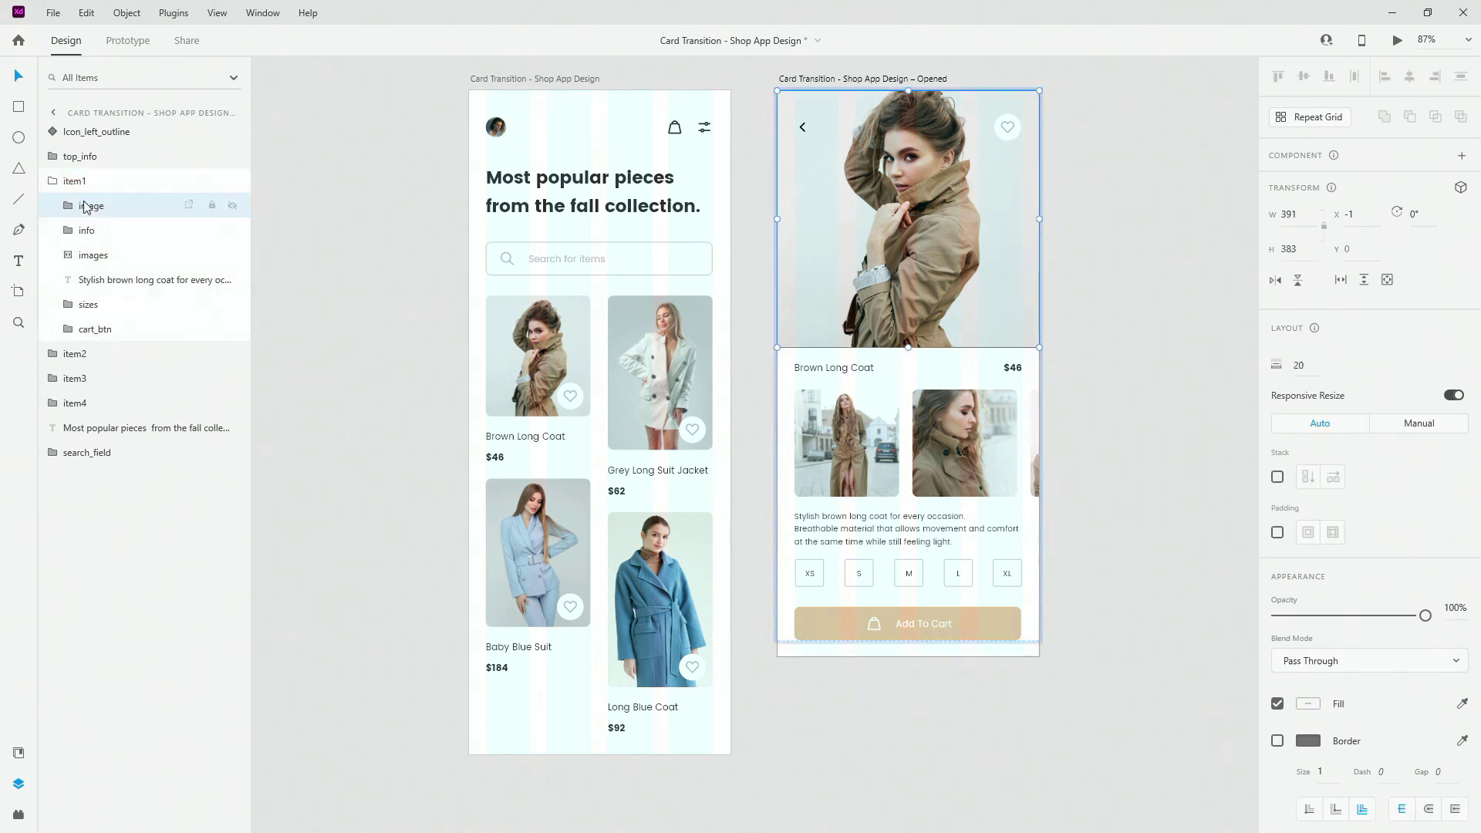
left_click(100, 328, "shift")
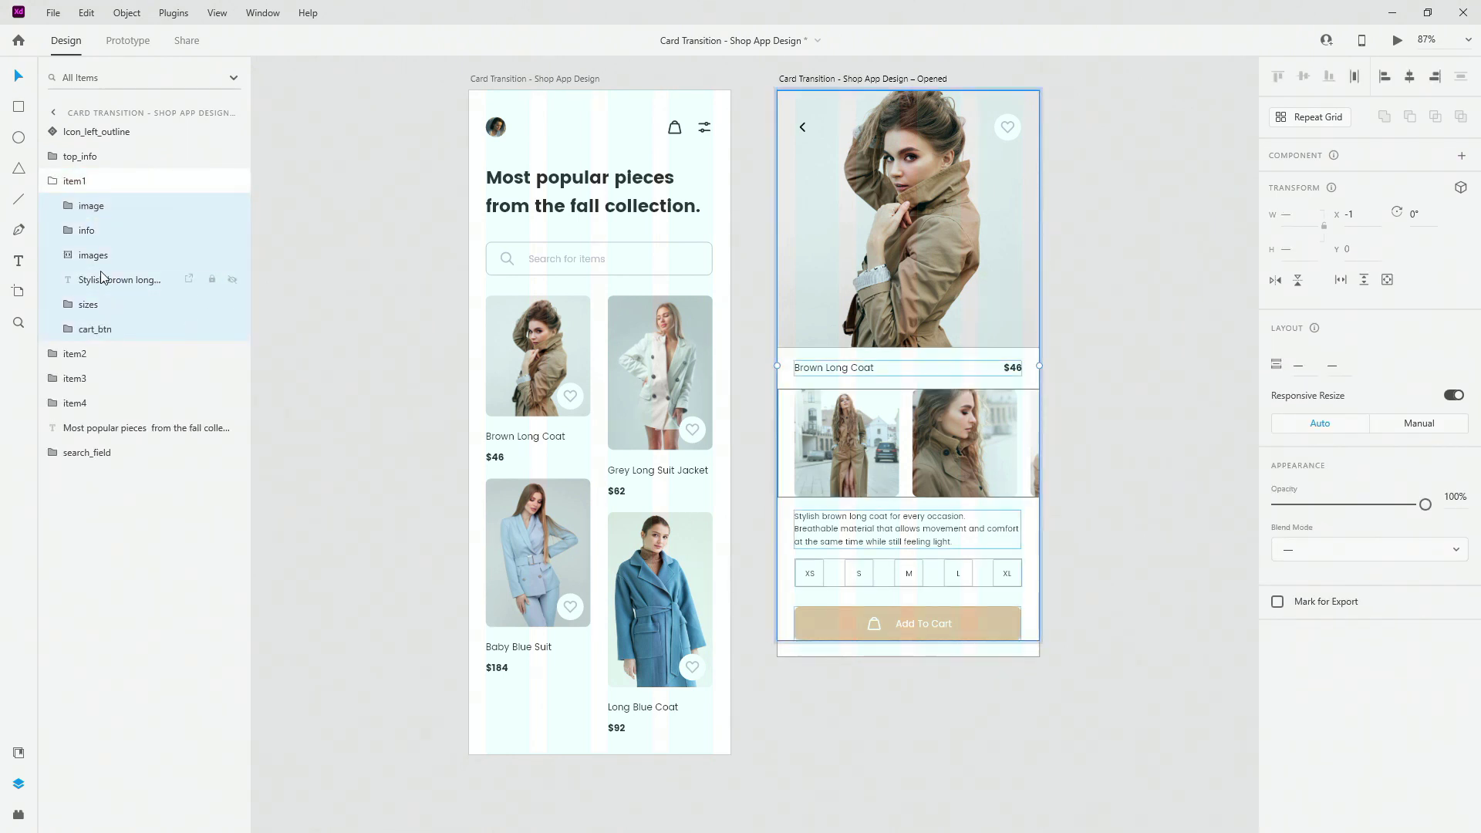
key("ctrl+g")
double_click(91, 205)
type("content")
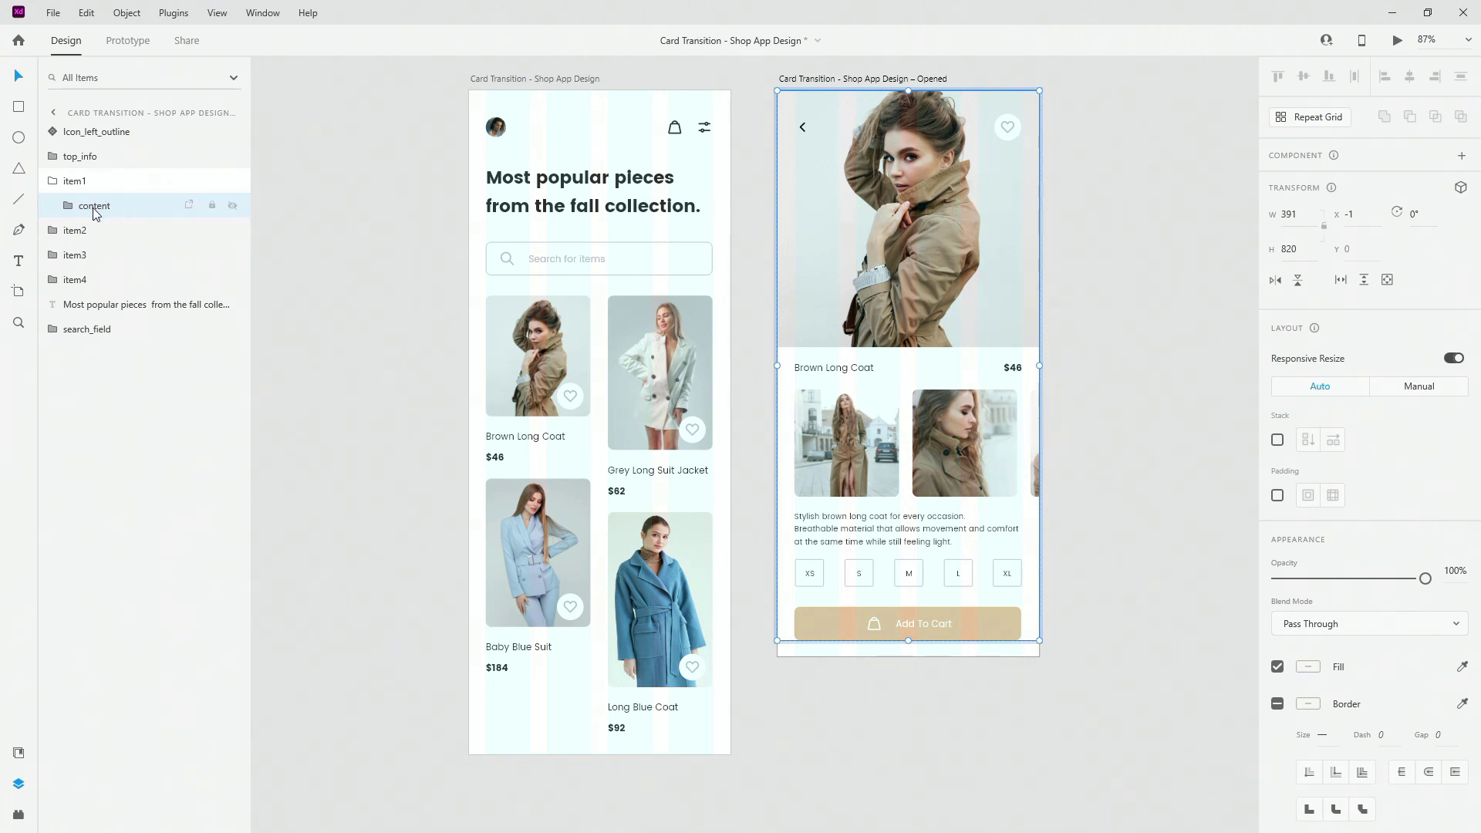
Name the group content and draw a rectangle covering the whole 390×844 Opened artboard.
left_click(68, 205)
left_click(108, 232)
left_click(18, 108)
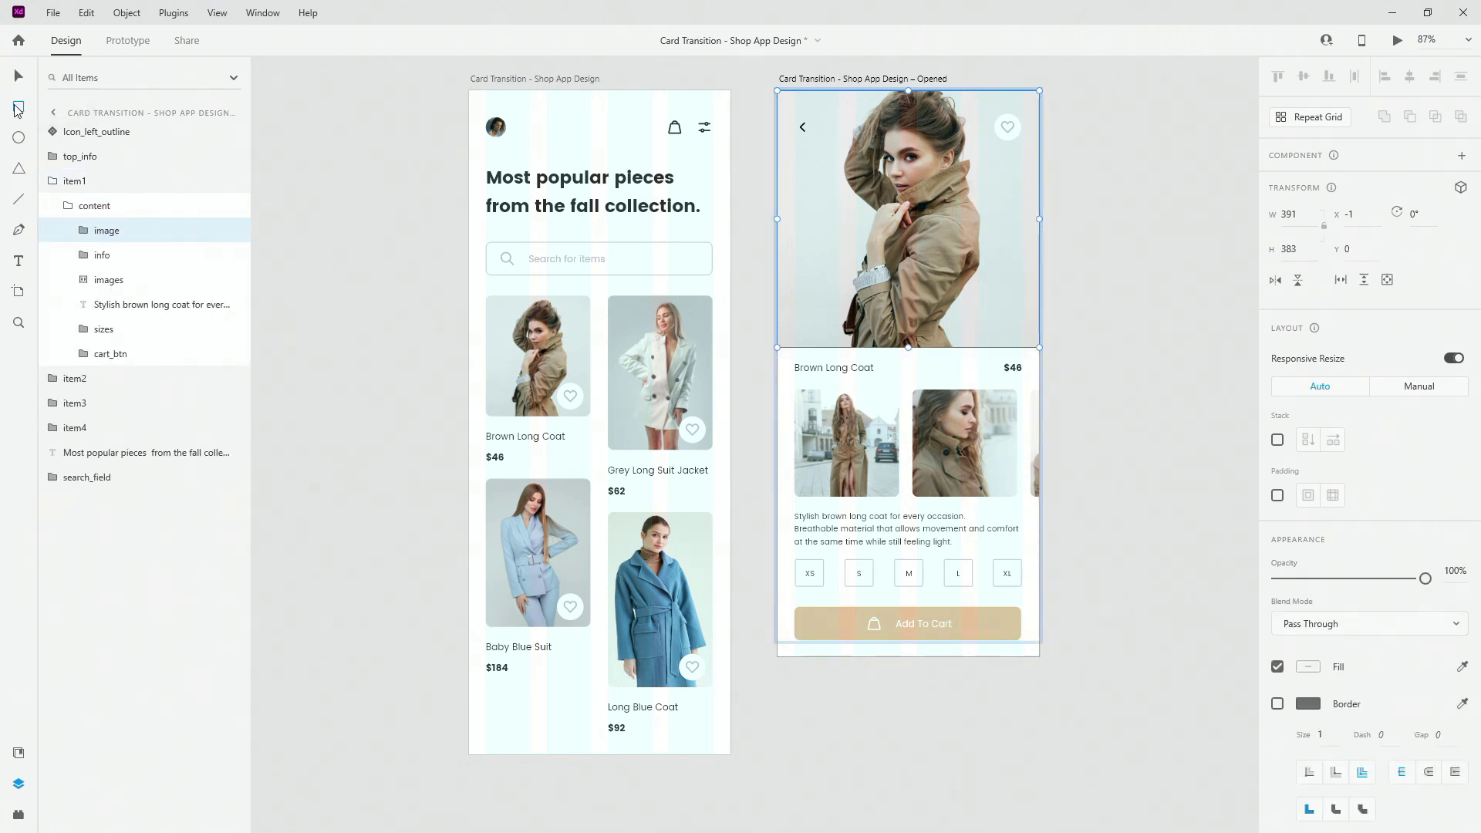
mouse_move(796, 119)
left_mouse_down()
mouse_move(797, 366)
mouse_move(1003, 626)
left_mouse_up()
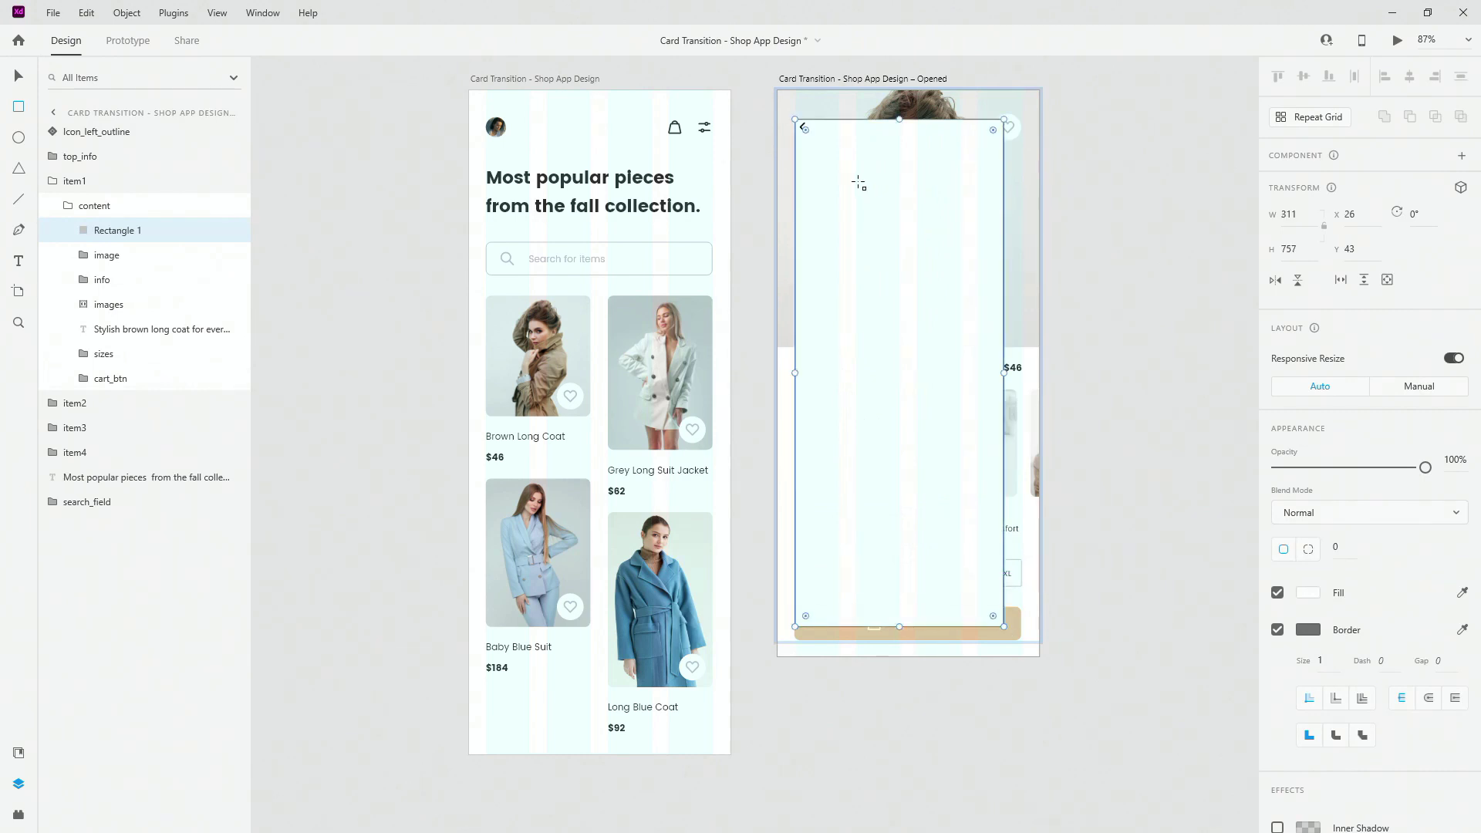
left_click_drag(899, 117, 900, 90)
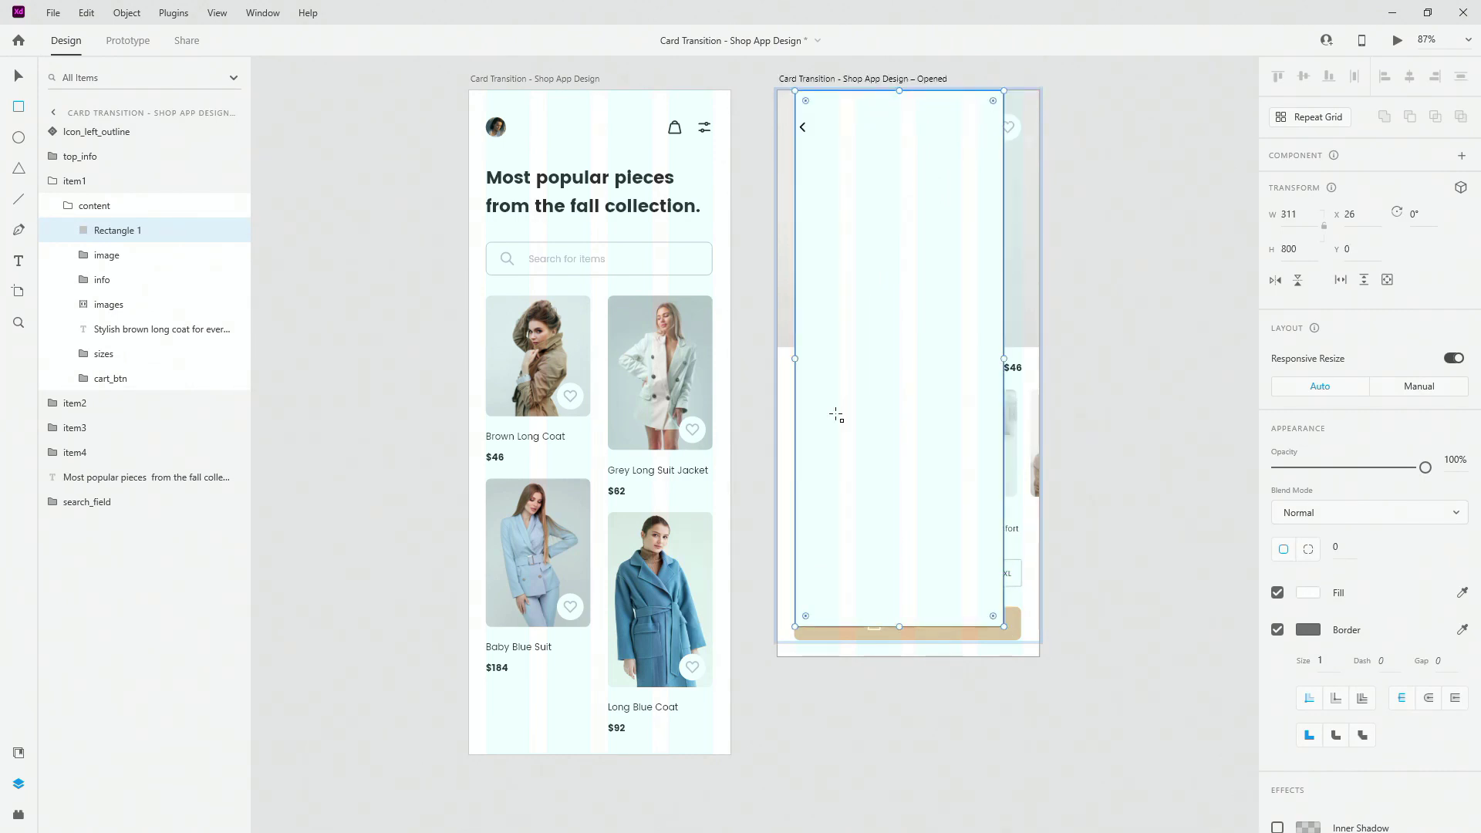
left_click_drag(795, 358, 778, 358)
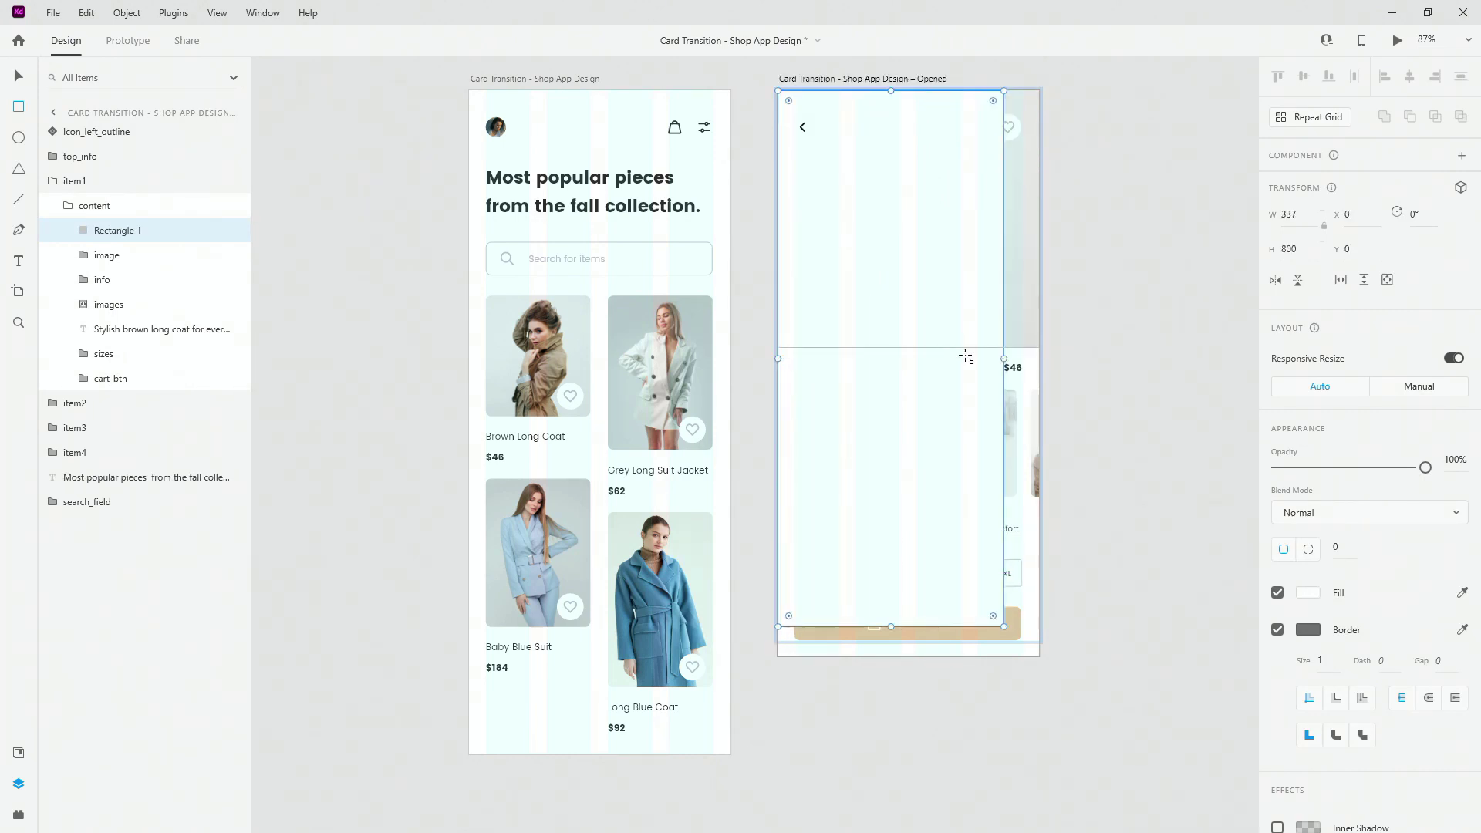
left_click_drag(1003, 359, 1039, 358)
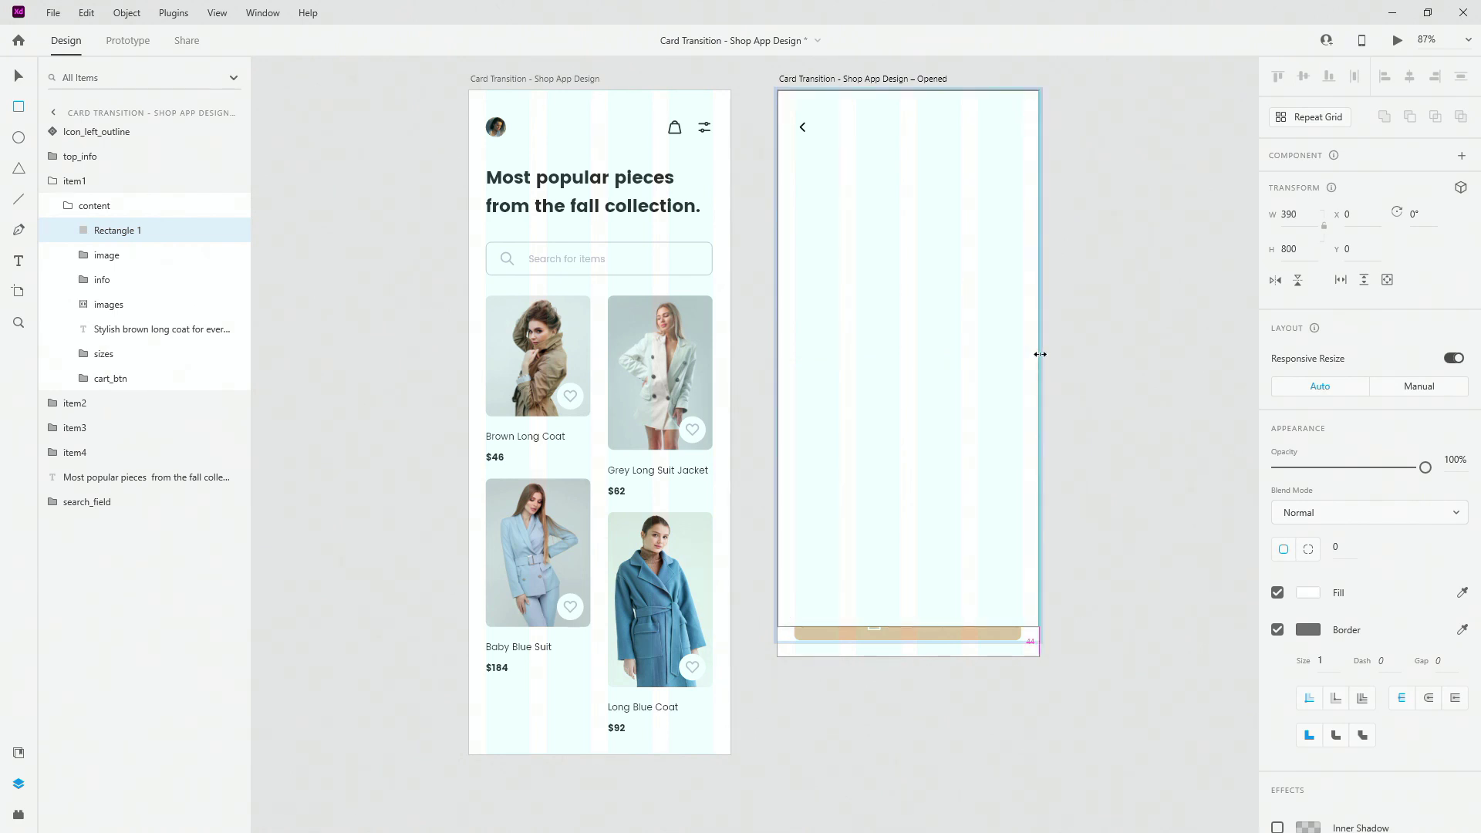
left_click_drag(911, 626, 910, 655)
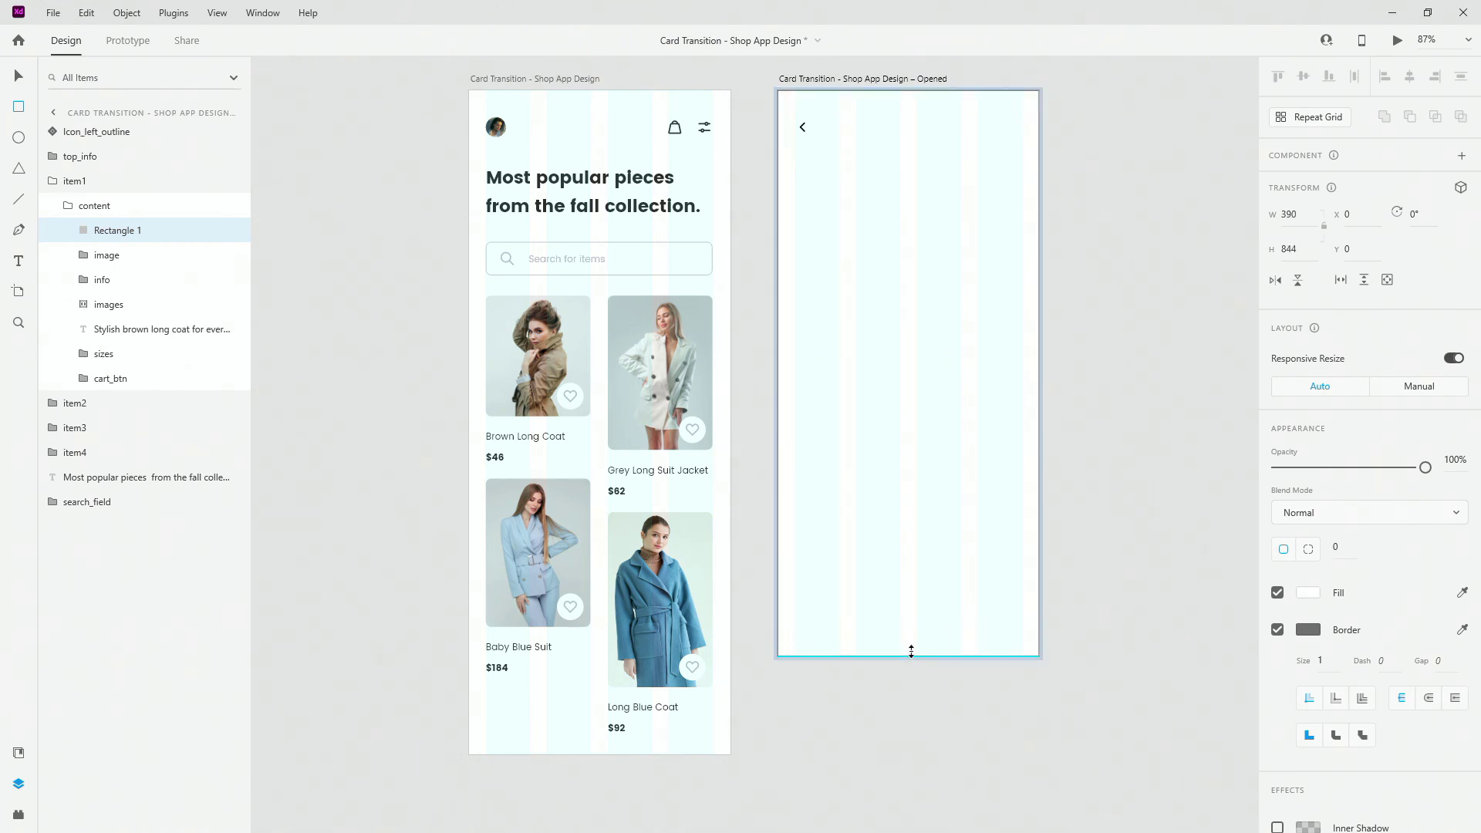
Rename the rectangle layer to mask and hide it.
double_click(133, 229)
type("mask")
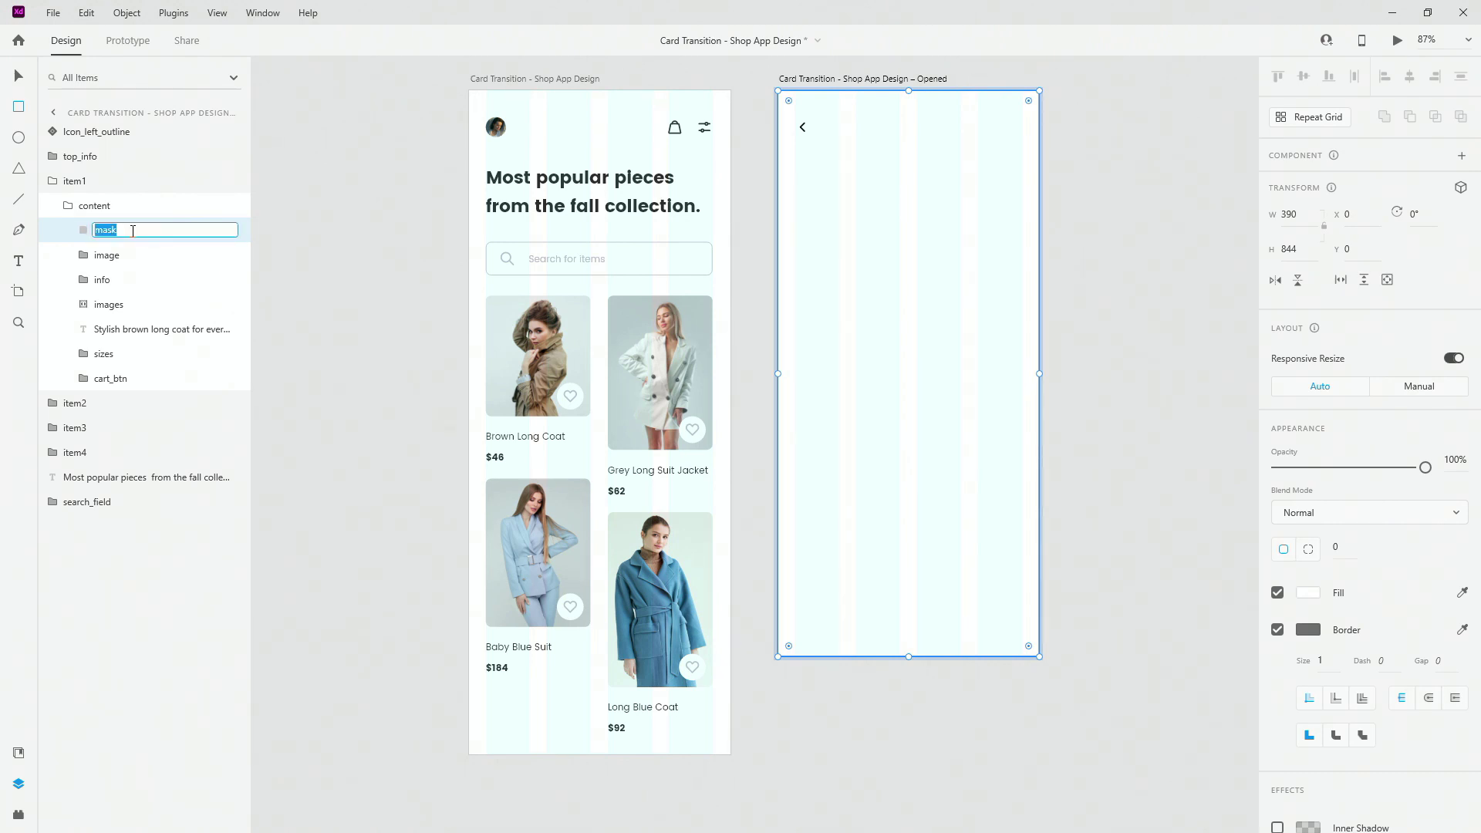
key("Return")
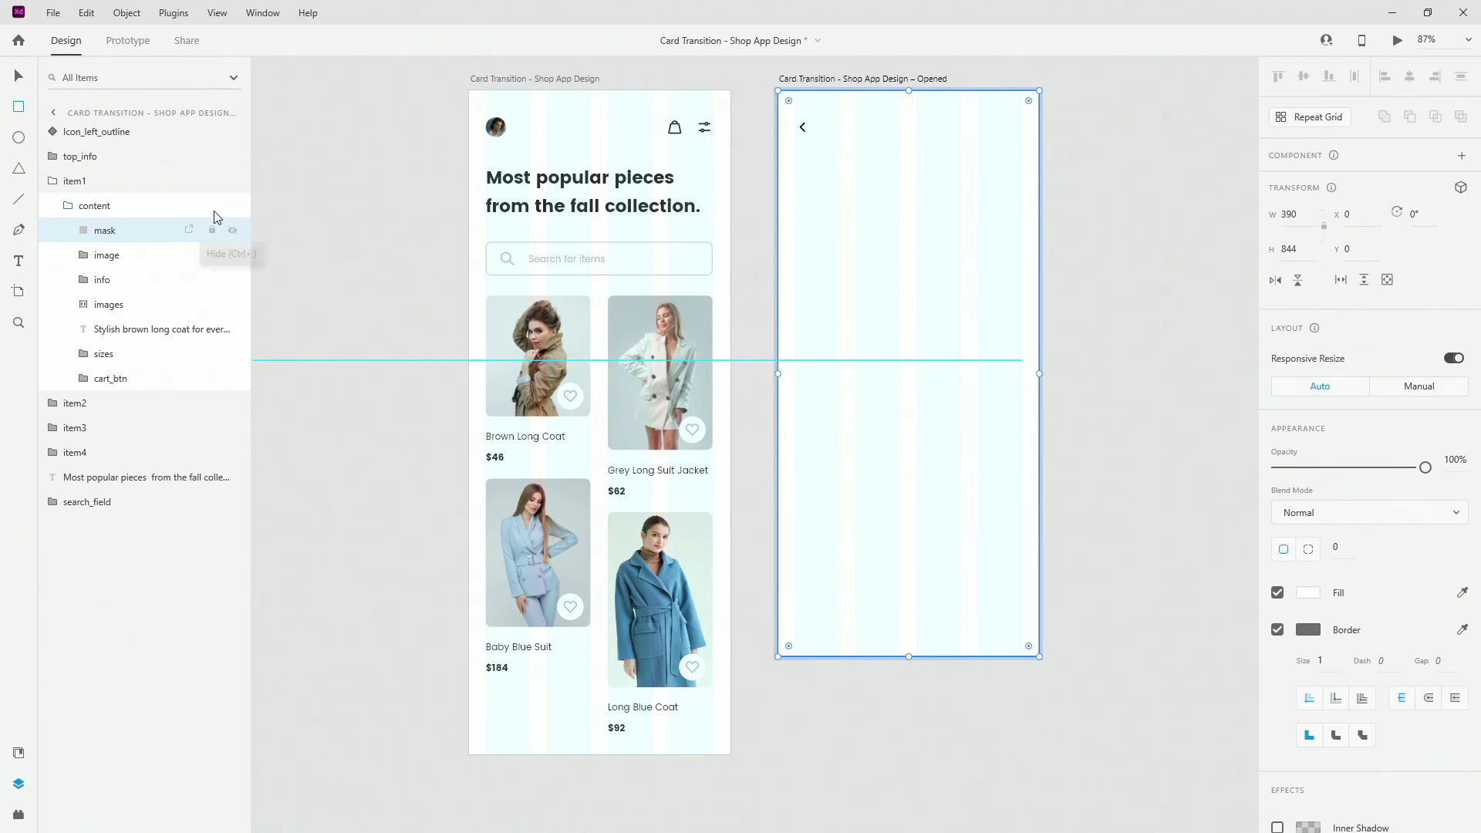
left_click(232, 230)
left_click(113, 132)
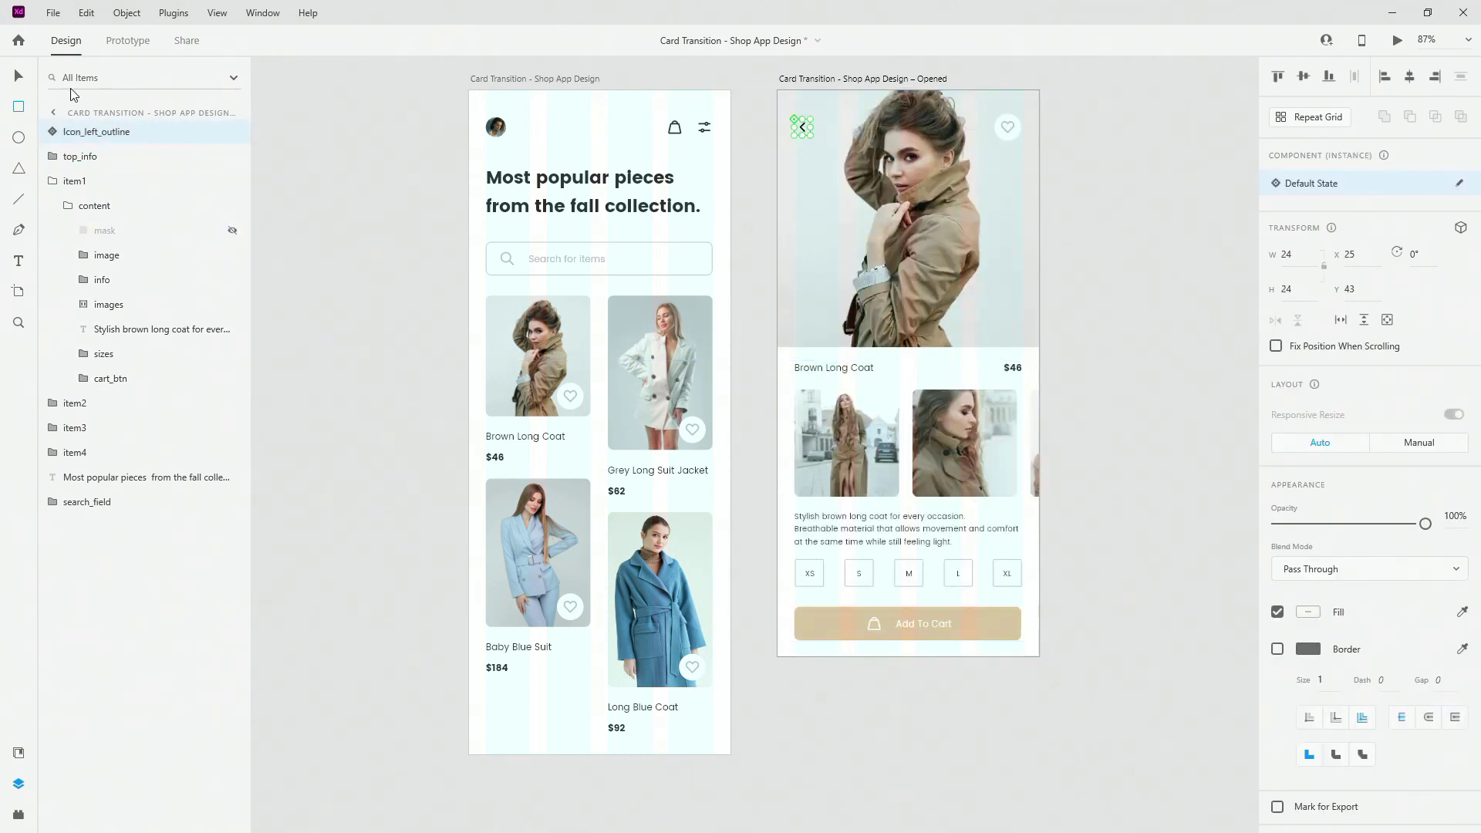
Put the back-arrow icon into content, then mask the mask rectangle and content layers into a group named mask.
left_click_drag(91, 130, 121, 210)
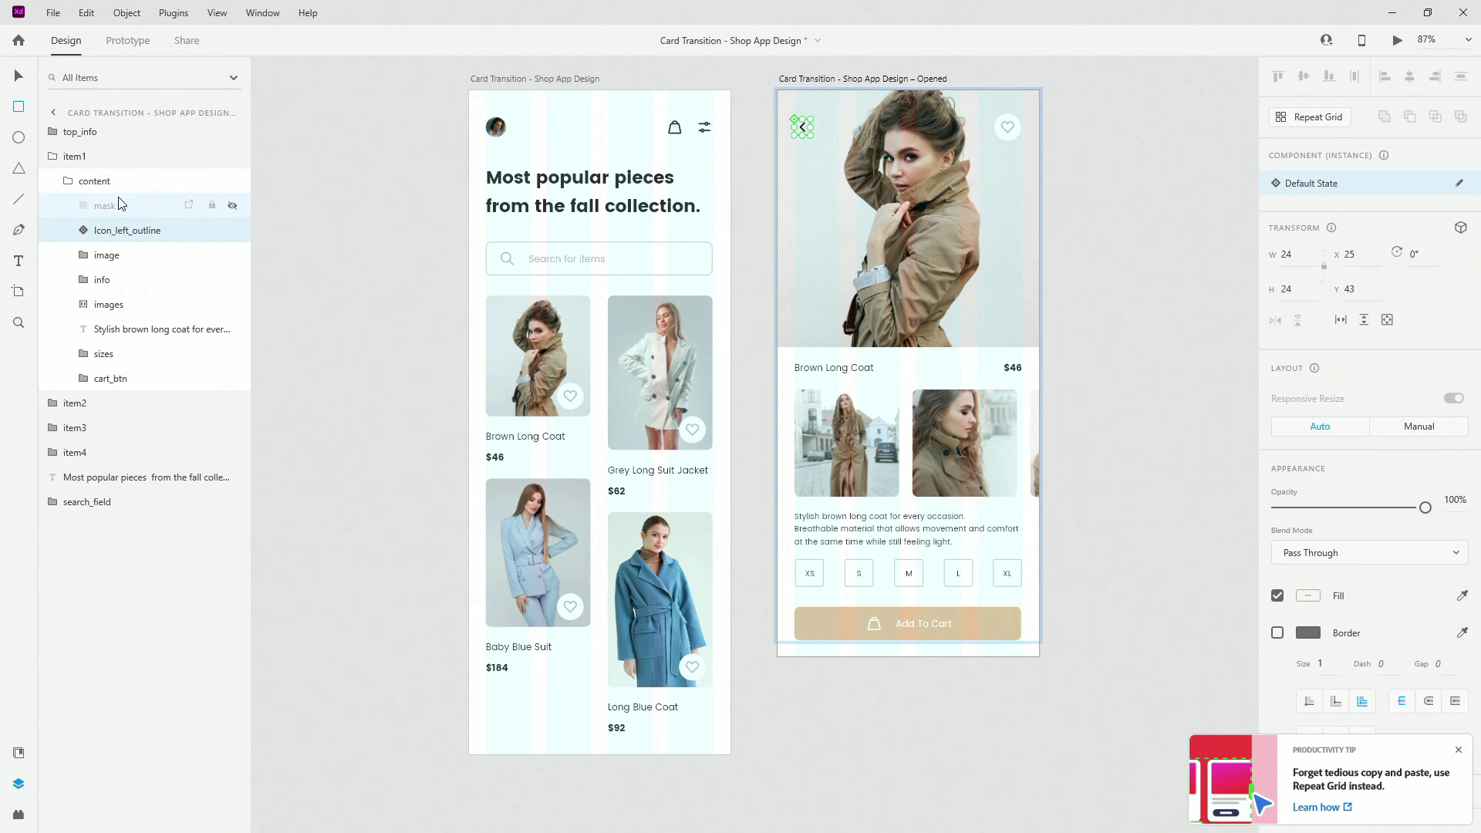
mouse_move(119, 203)
left_mouse_down()
mouse_move(101, 200)
mouse_move(123, 197)
left_mouse_up()
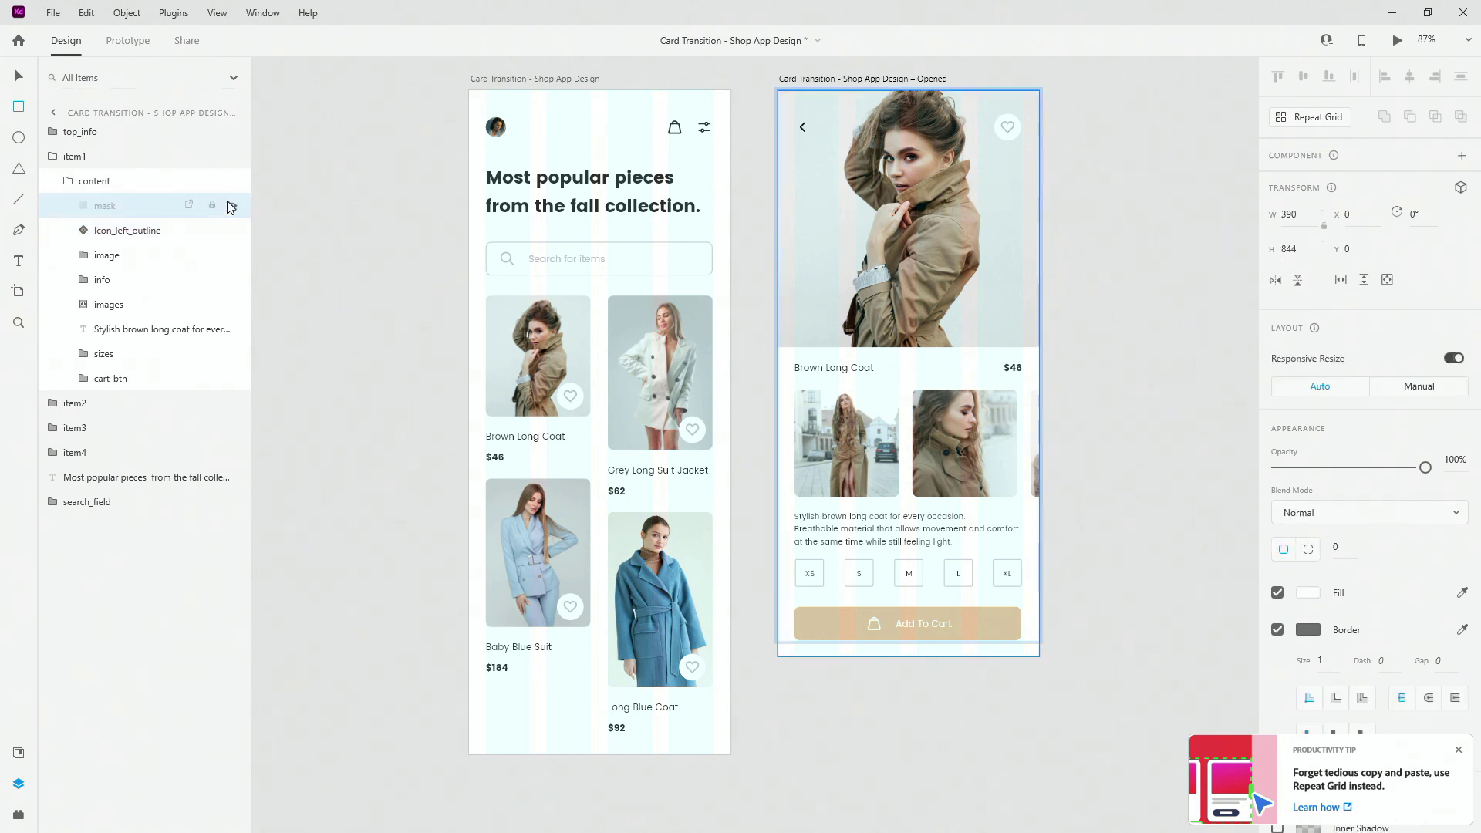
left_click(118, 378, "shift")
key("ctrl+shift+m")
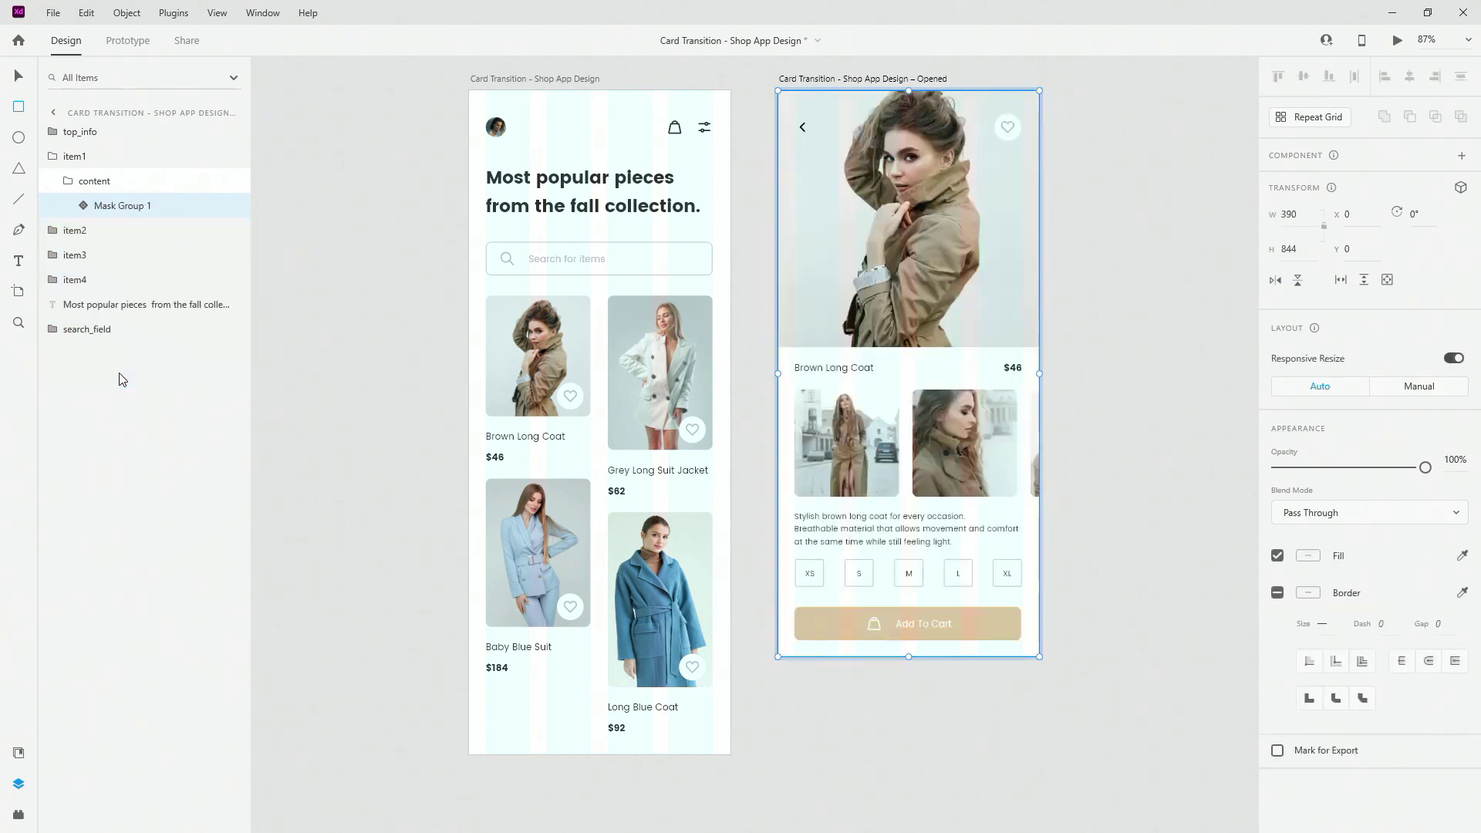
double_click(144, 205)
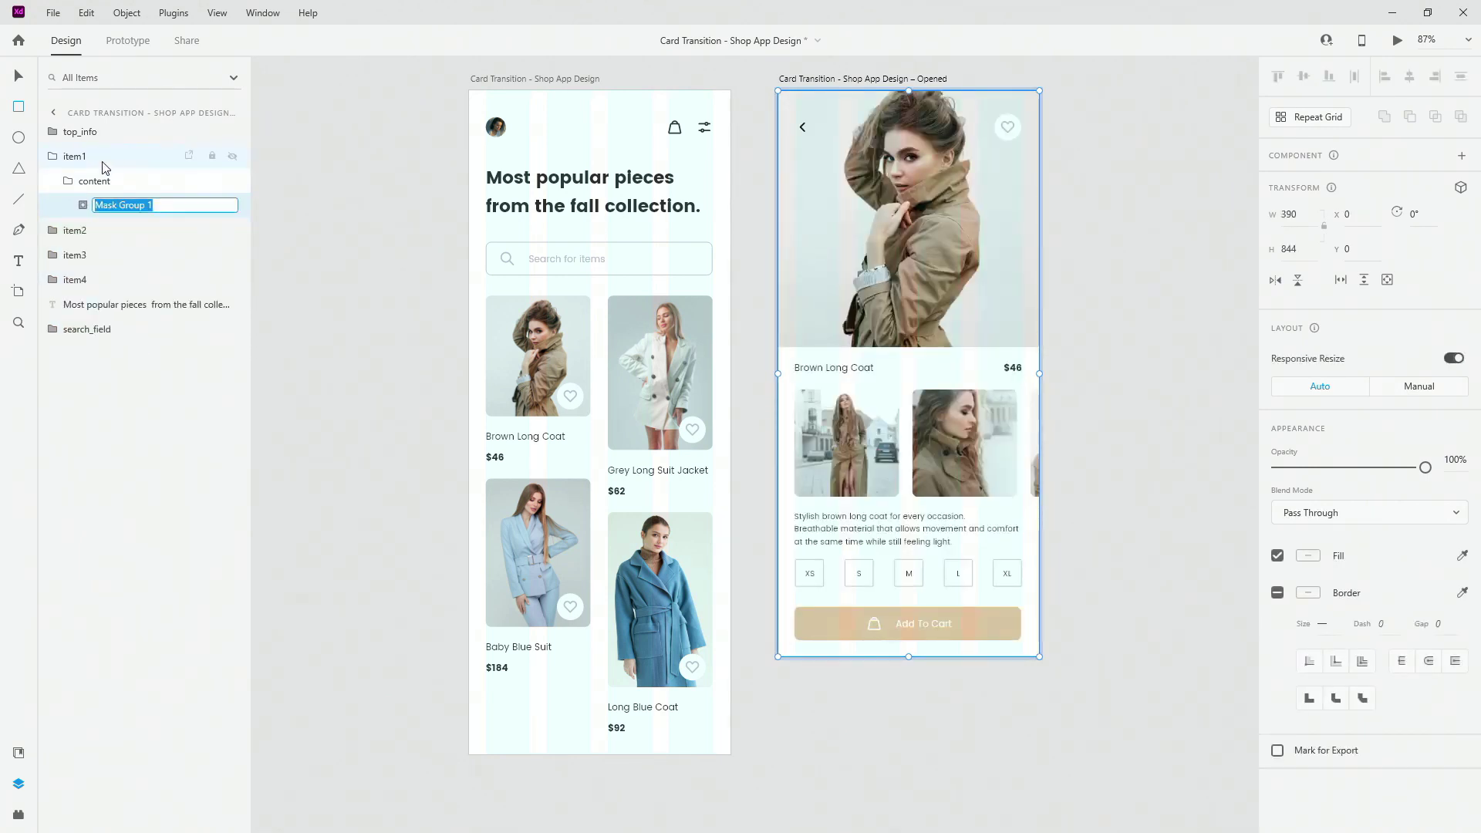
type("mask")
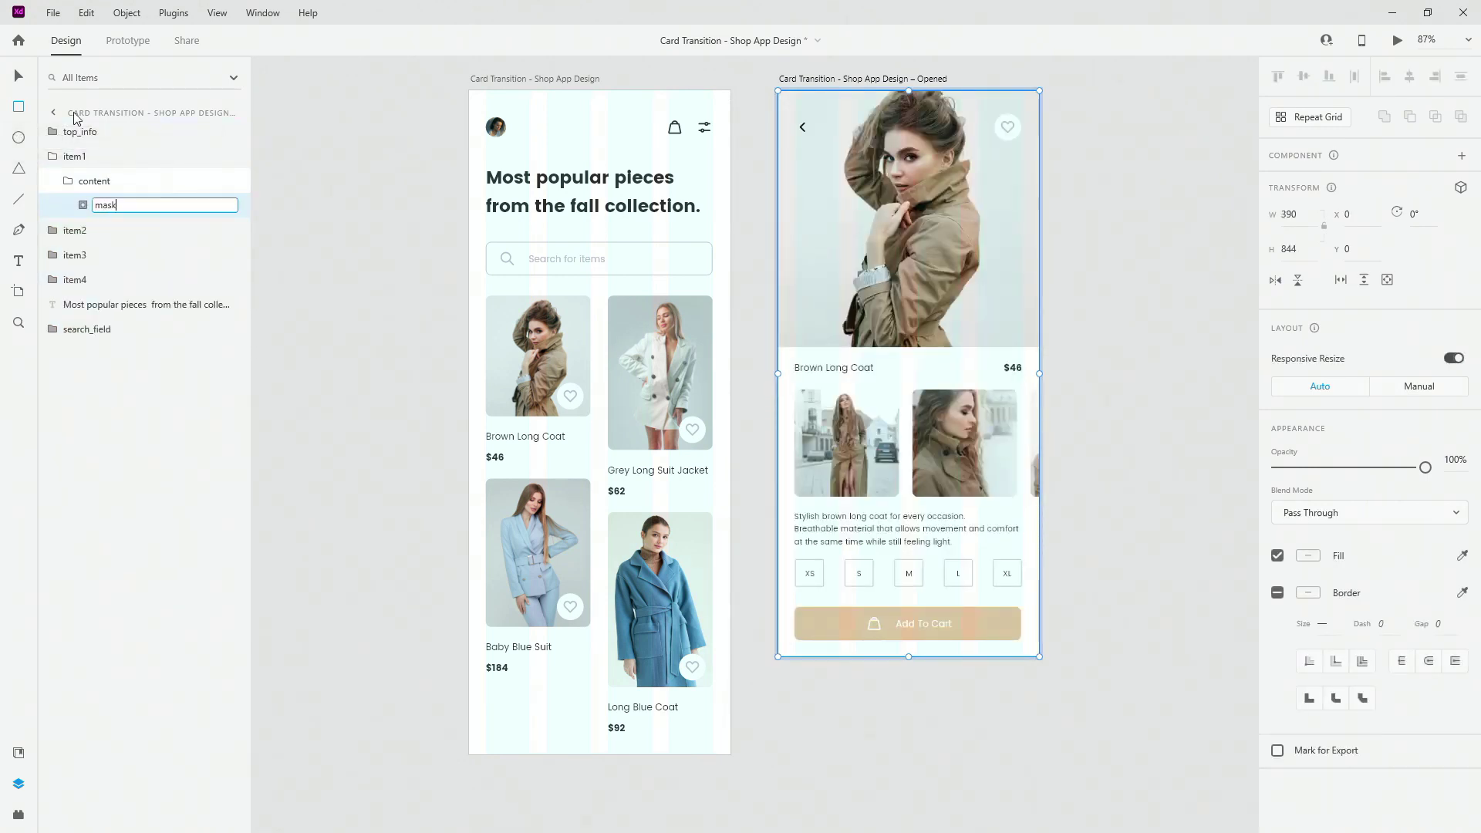
key("Return")
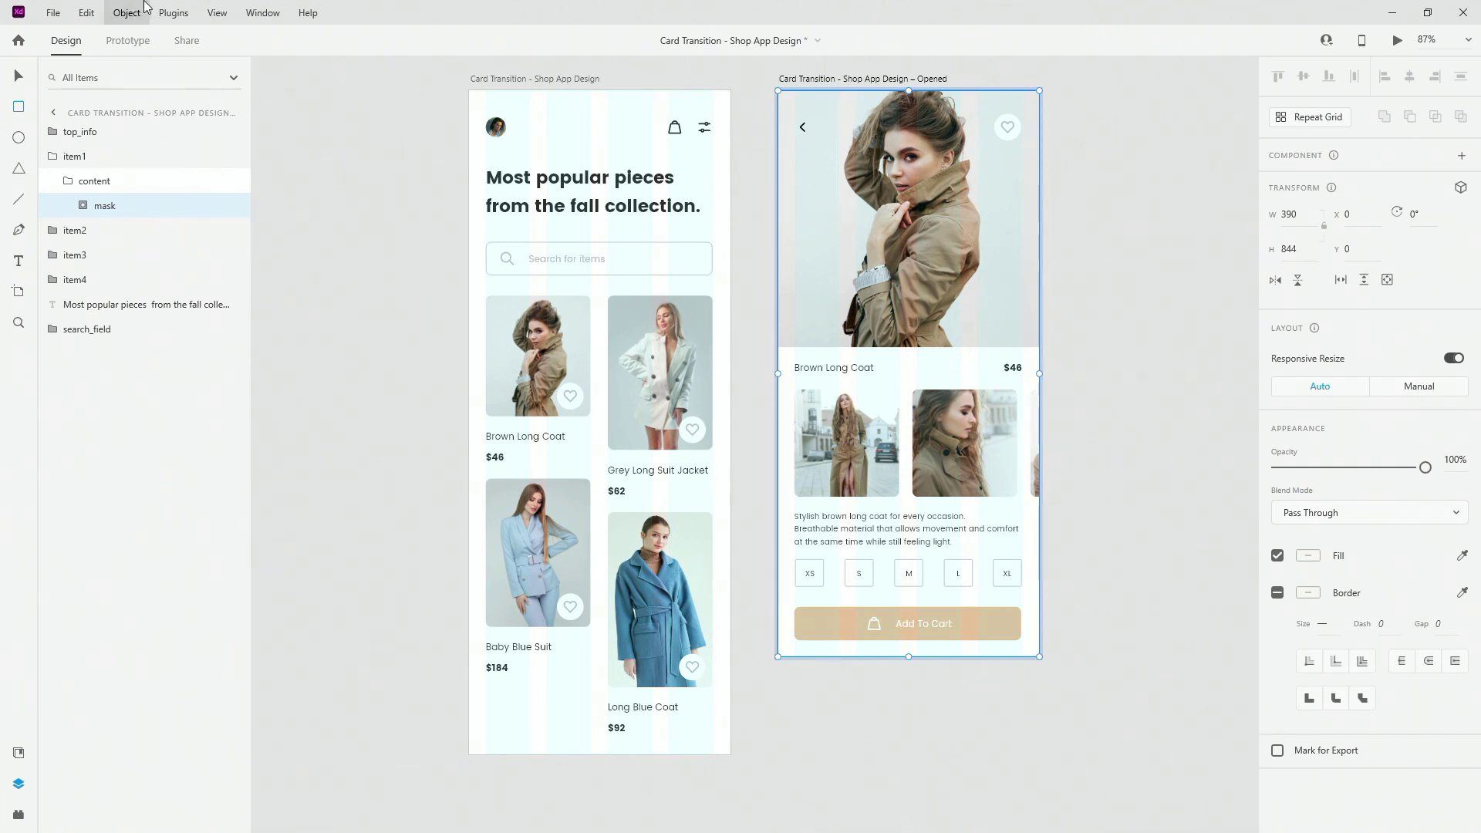
left_click(69, 181)
left_click(54, 157)
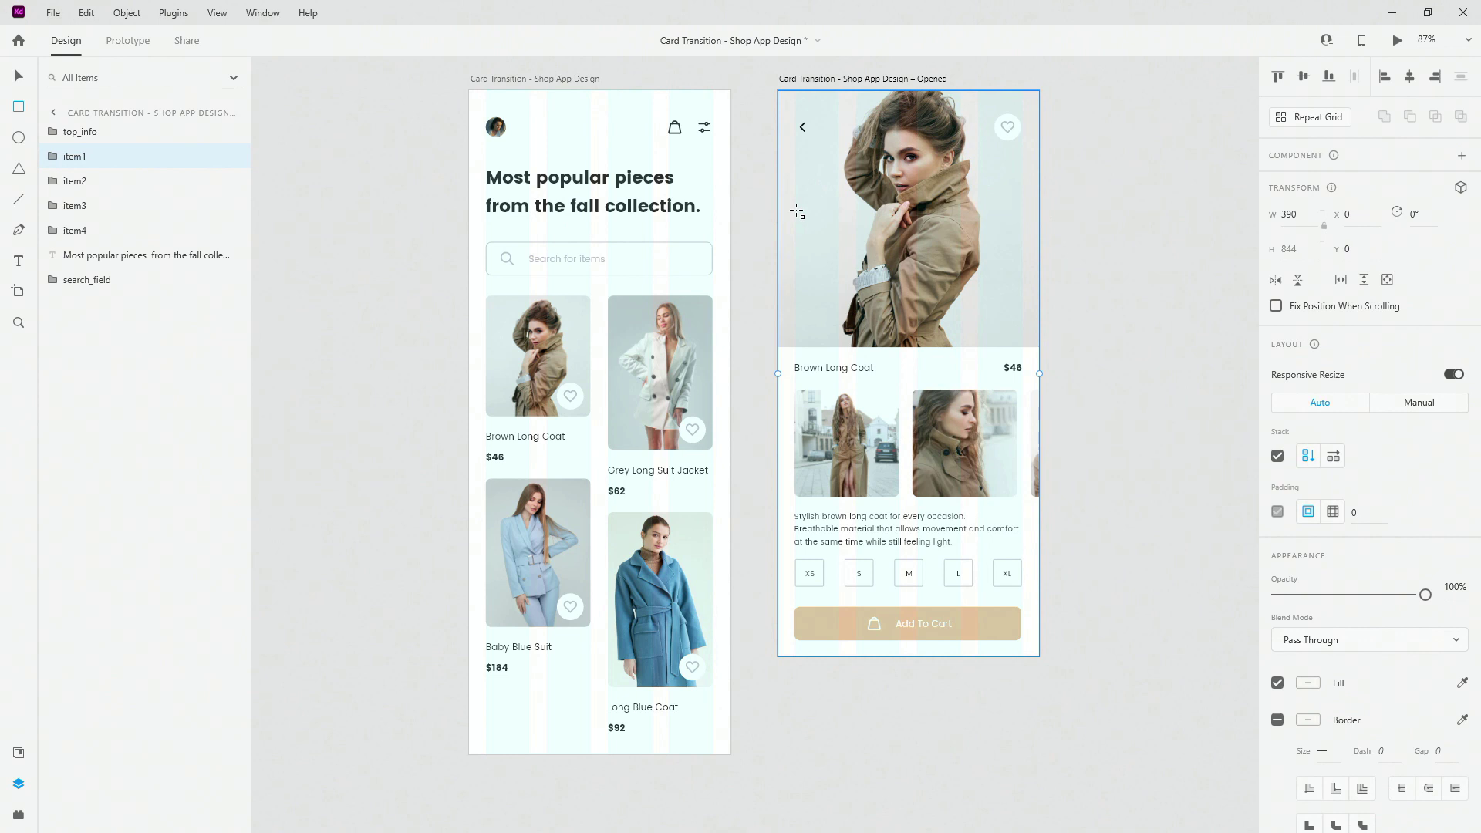
Paste the copied item1 group onto the product list artboard and layer it beneath top_info.
left_click(24, 76)
left_click(570, 340)
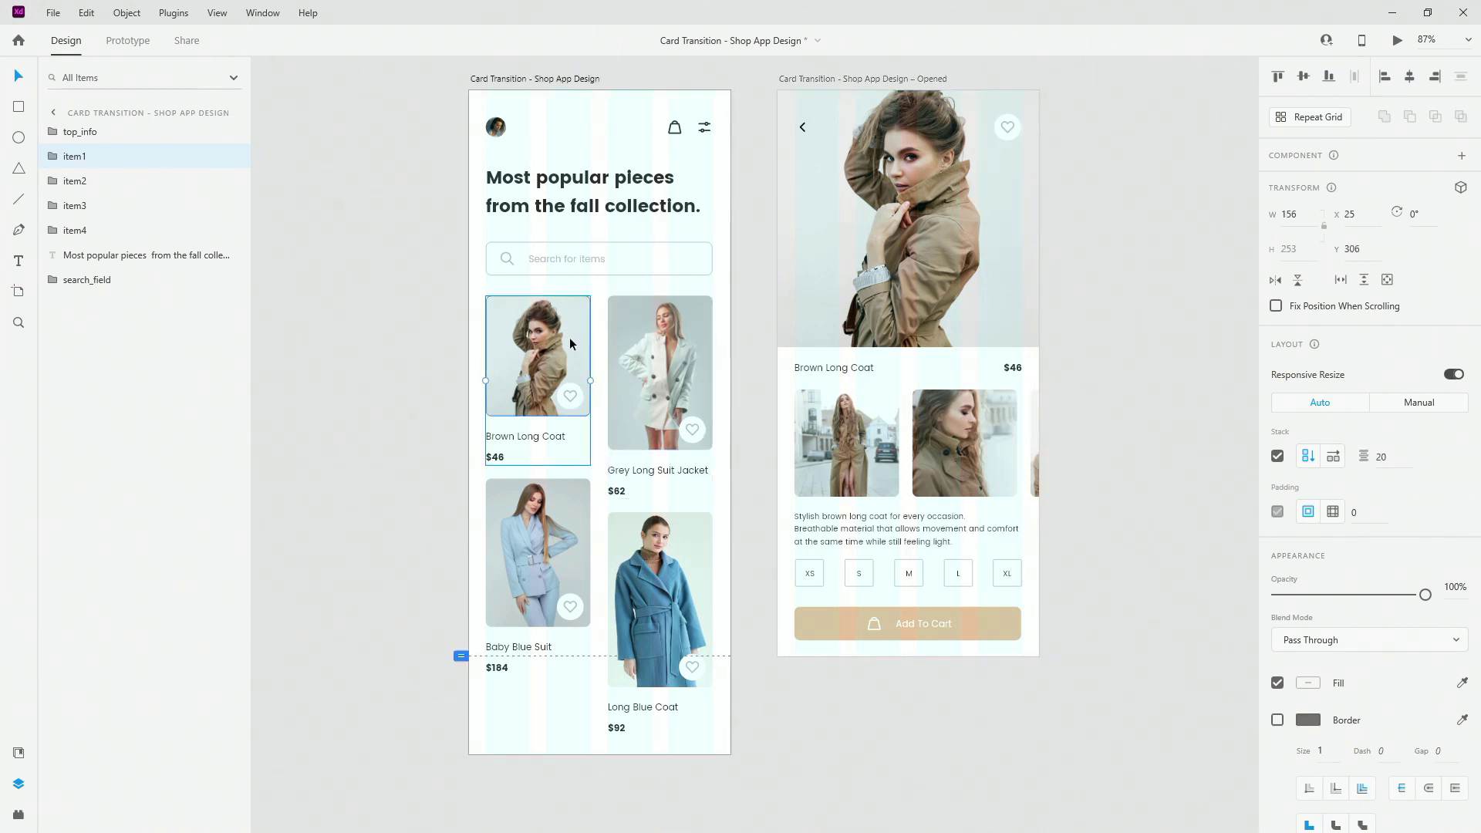
key("ctrl+v")
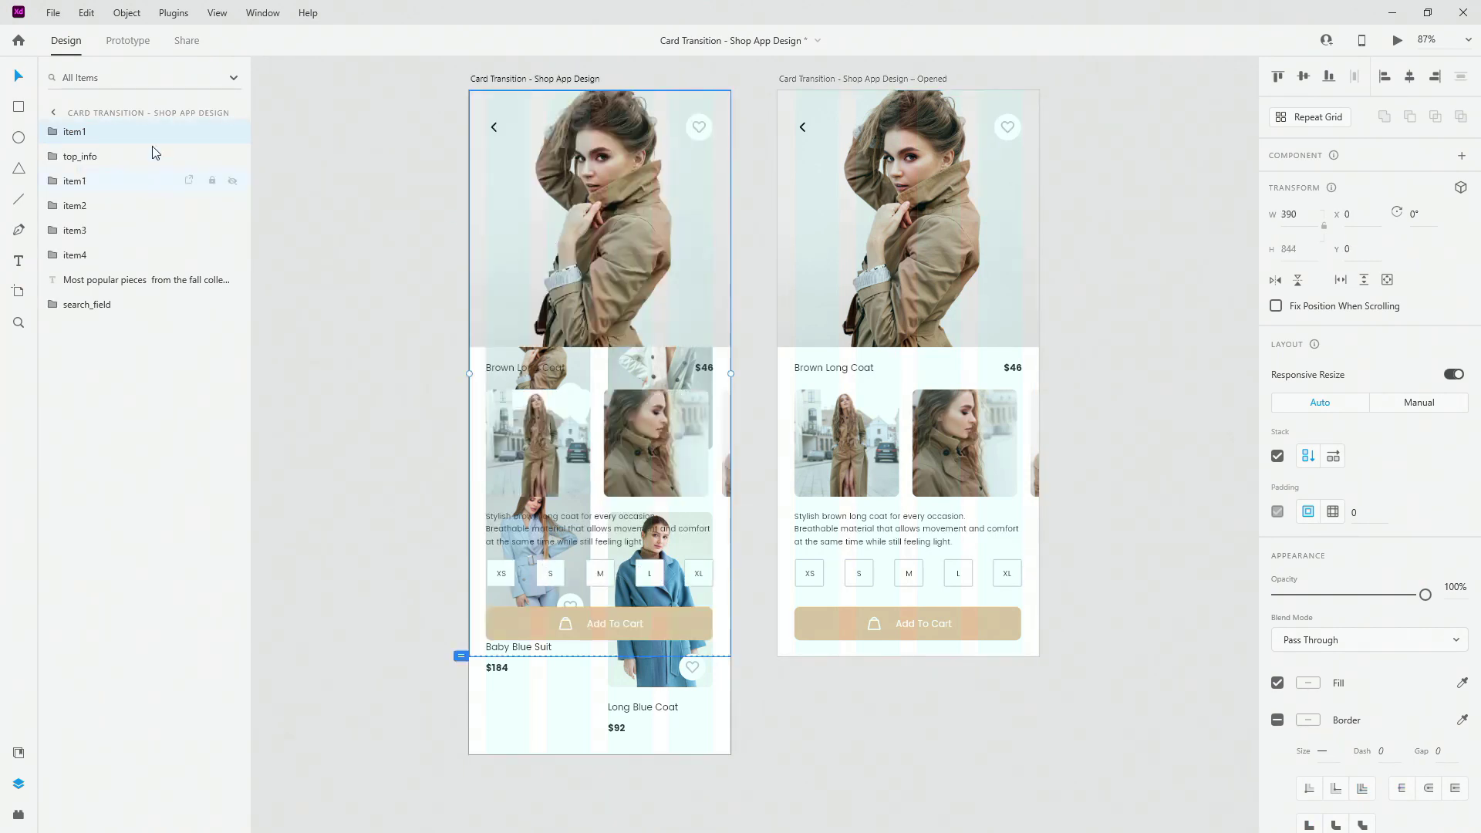
left_click_drag(99, 131, 98, 177)
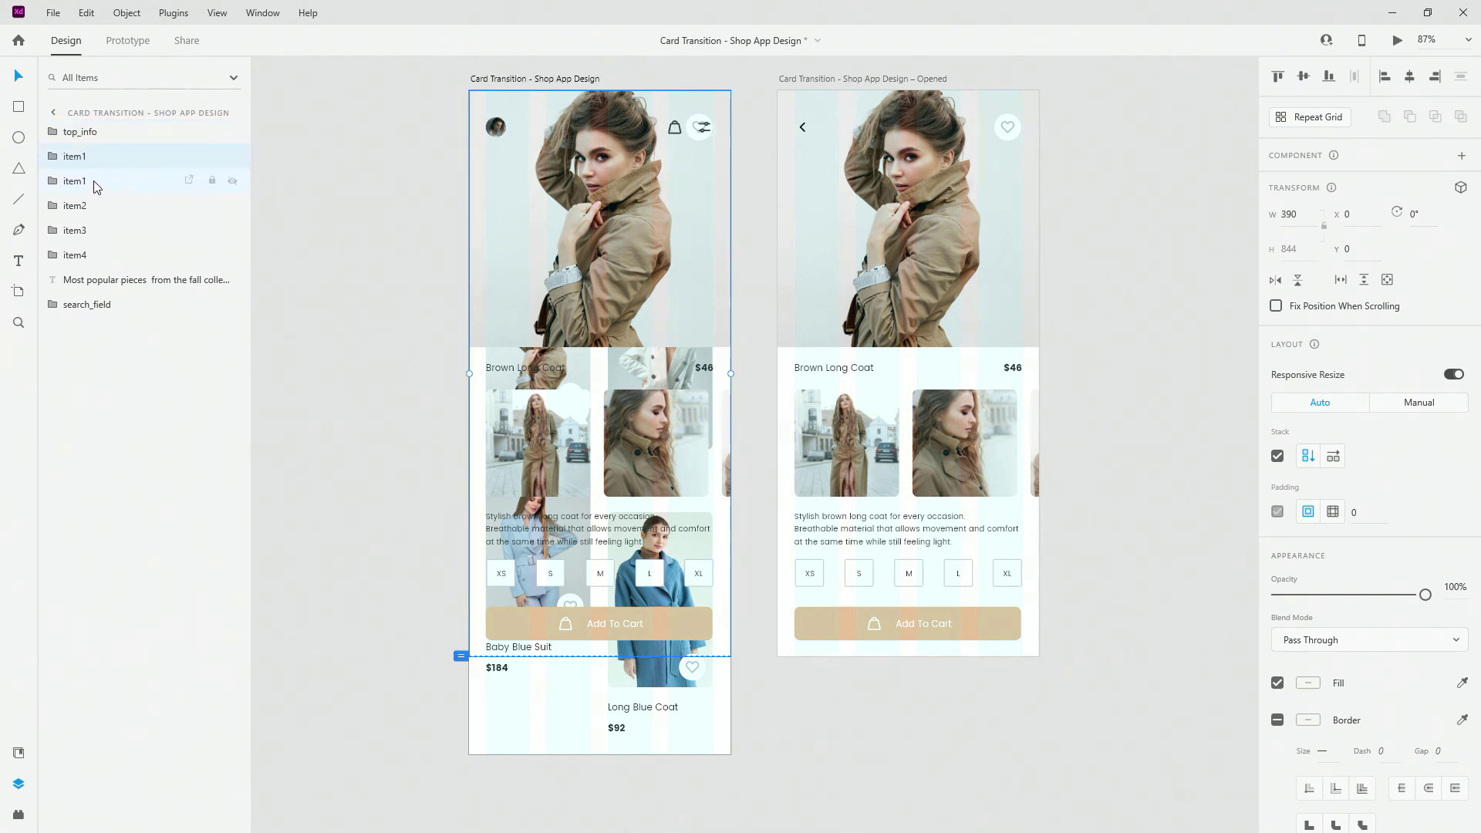
left_click(45, 156)
left_click(65, 182)
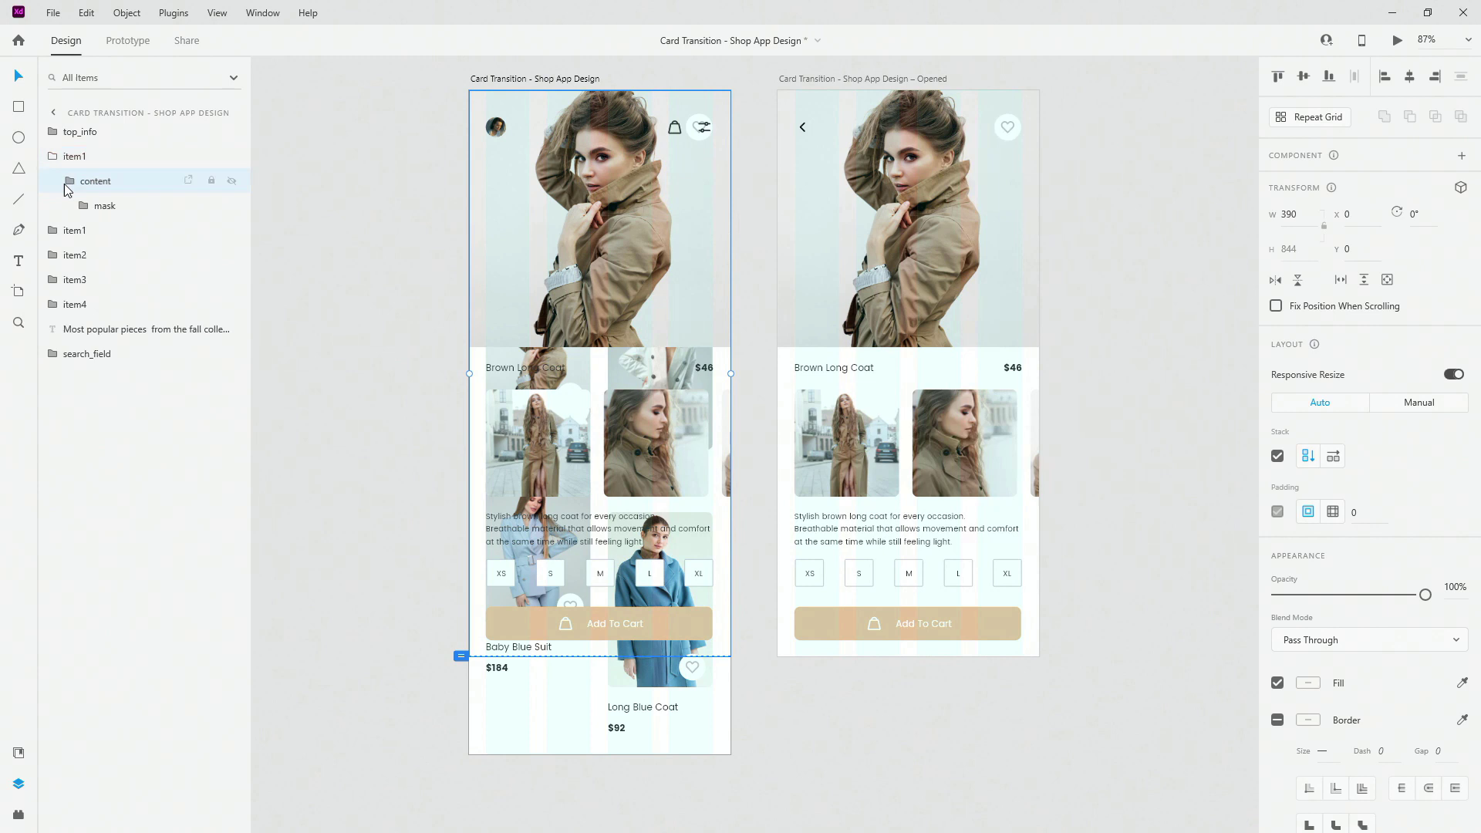
Shorten the pasted copy's inner mask rectangle to 390×436 so only the hero image shows.
left_click(68, 188)
left_click(87, 207)
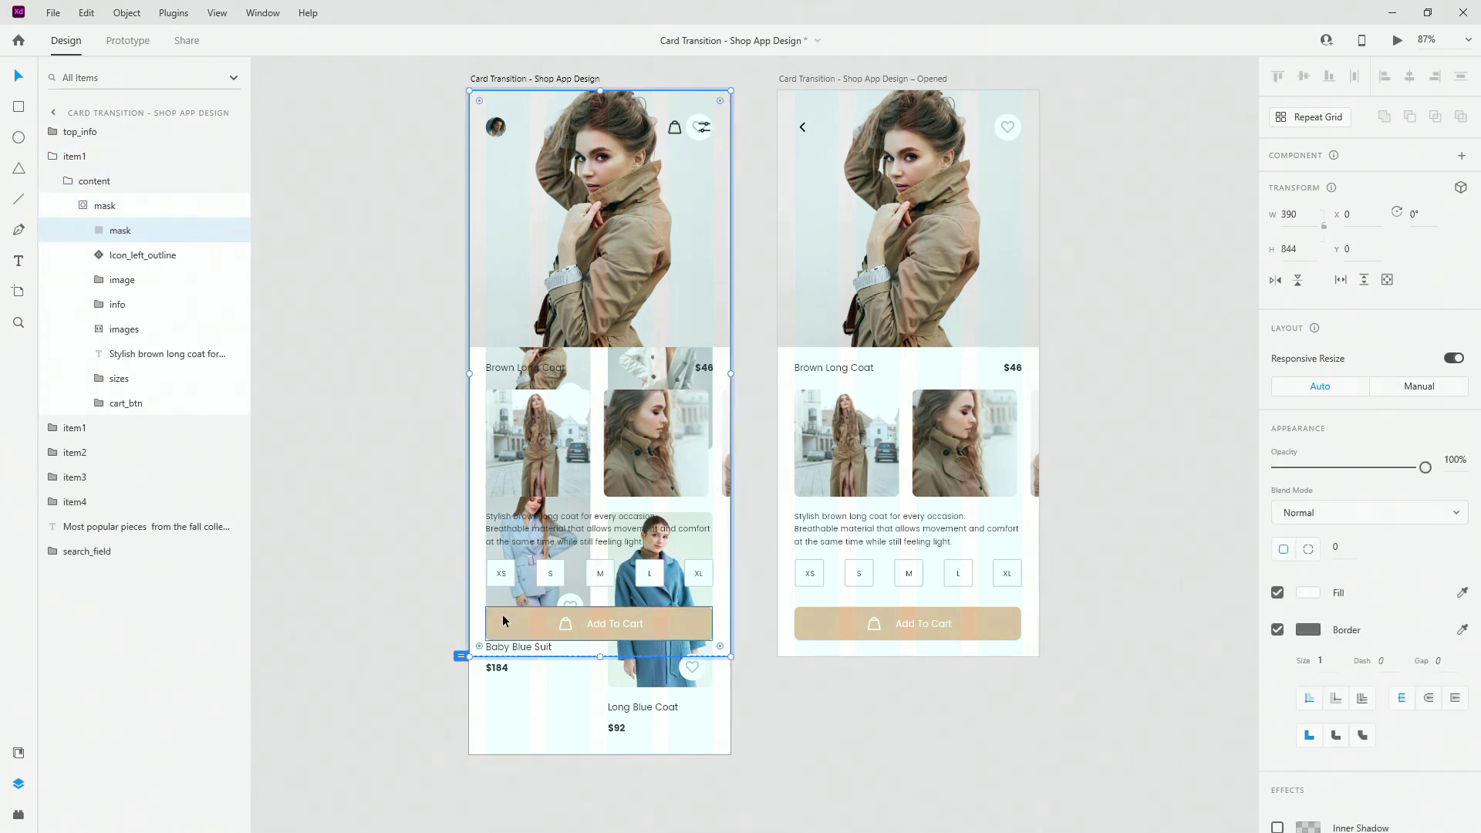
left_click_drag(599, 657, 599, 382)
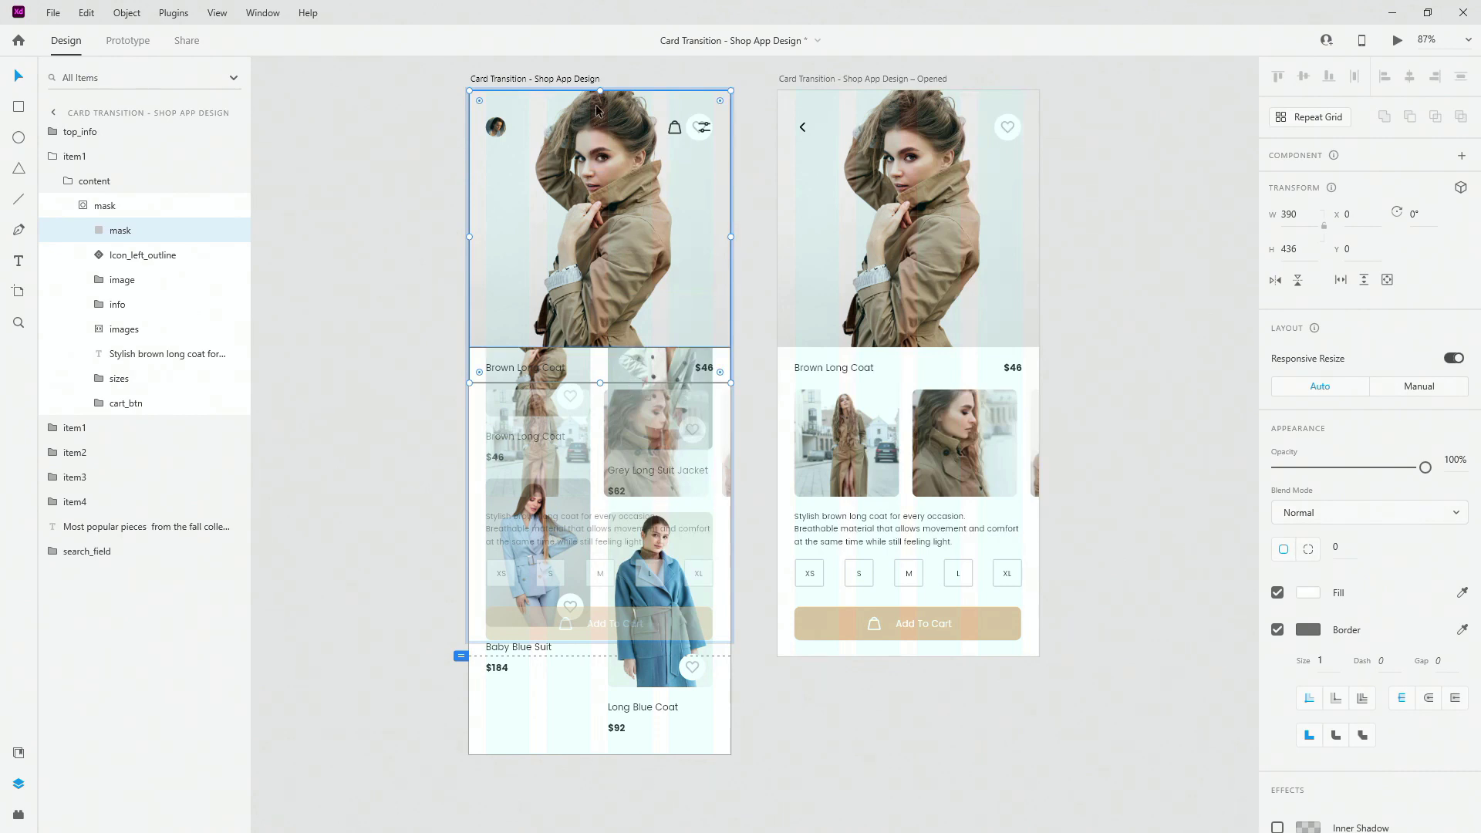
left_click(68, 180)
left_click(53, 156)
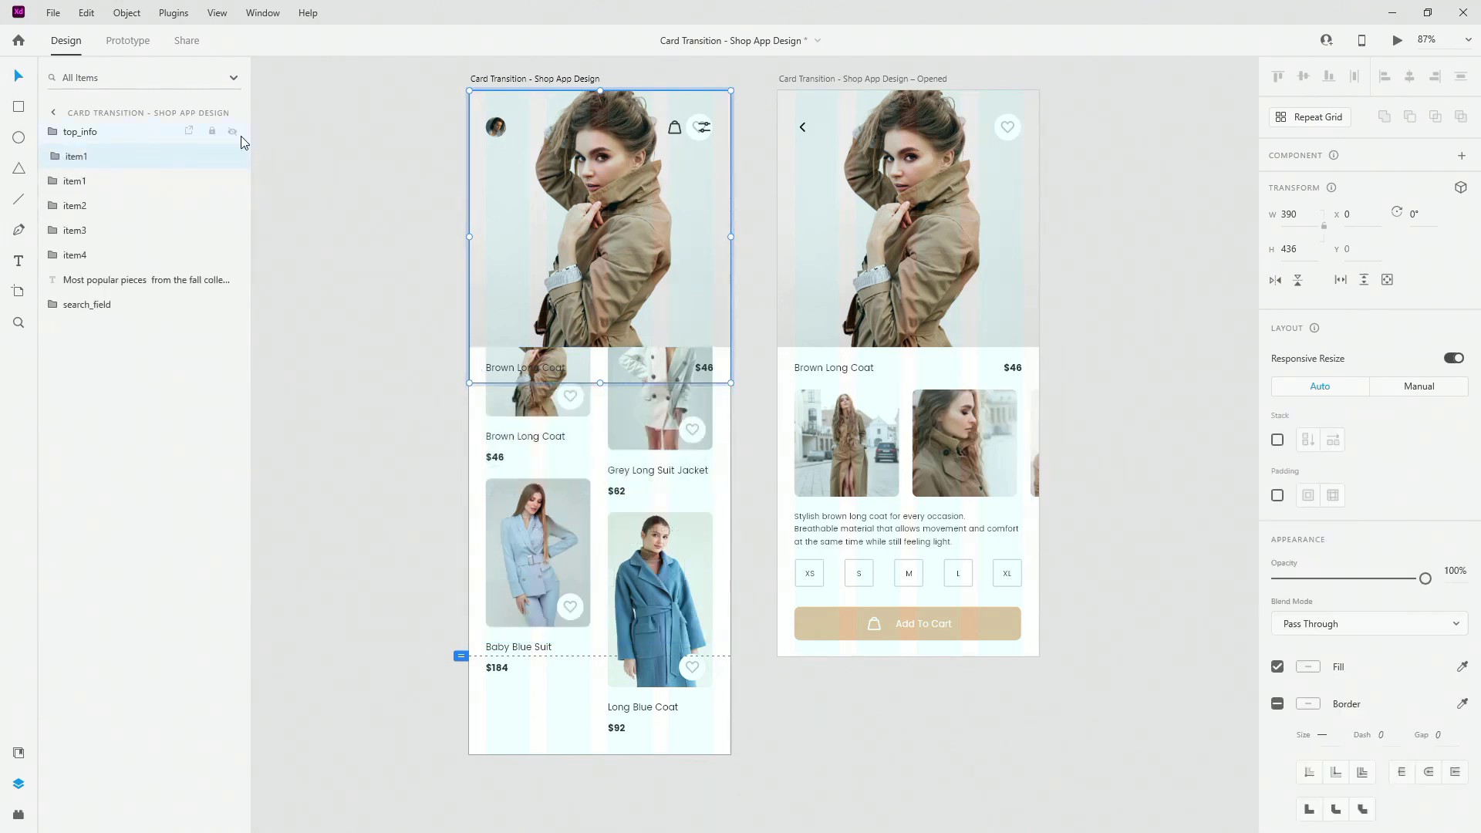
Hide and reshow the pasted detail copy to compare it with the list.
left_click(232, 155)
scroll(543, 387, "up", 5)
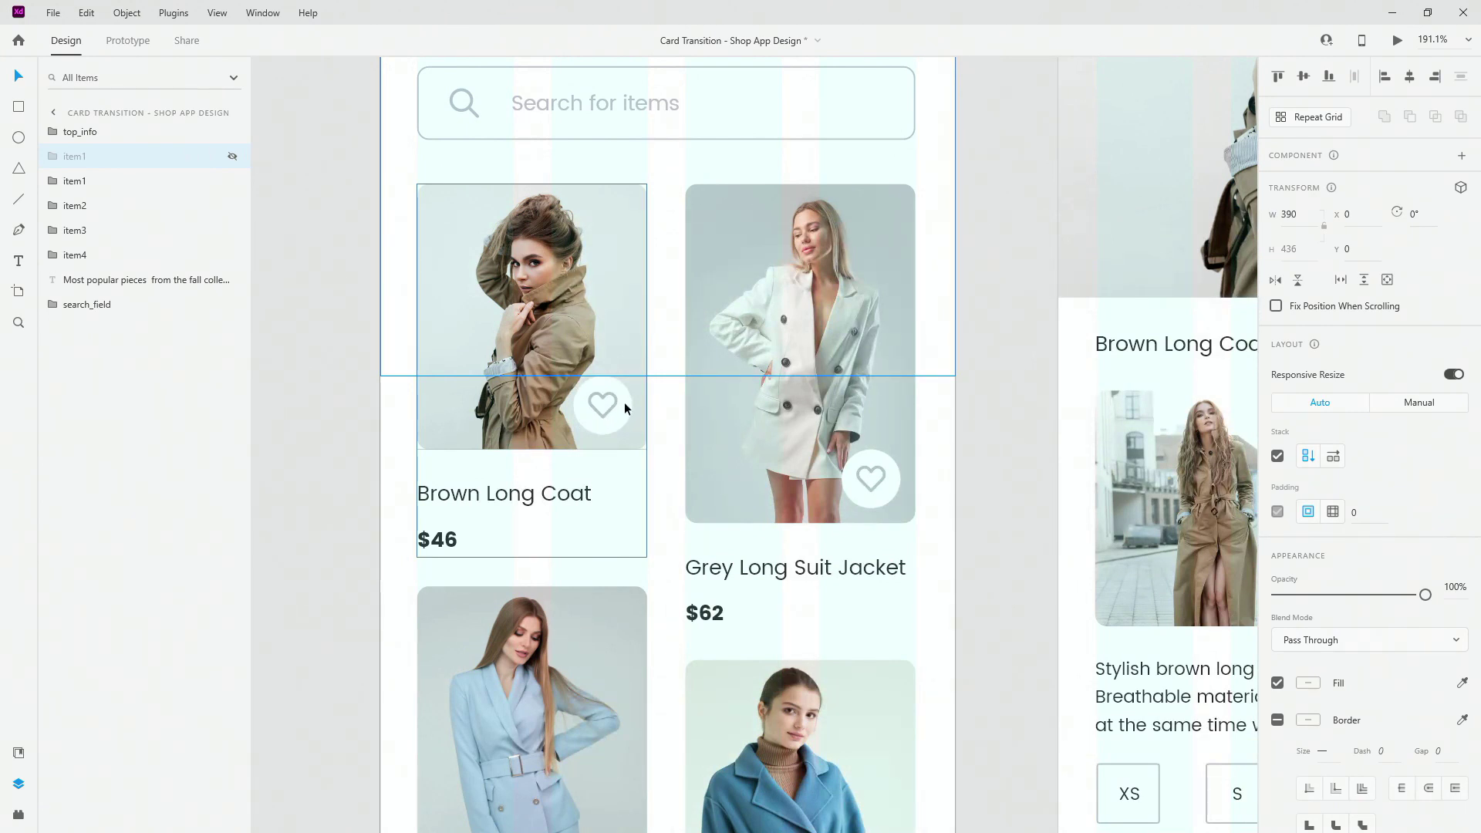
left_click(233, 156)
scroll(571, 270, "down", 5)
Move the pasted copy down onto the Brown Long Coat card and nudge it right to align.
scroll(606, 195, "up", 2)
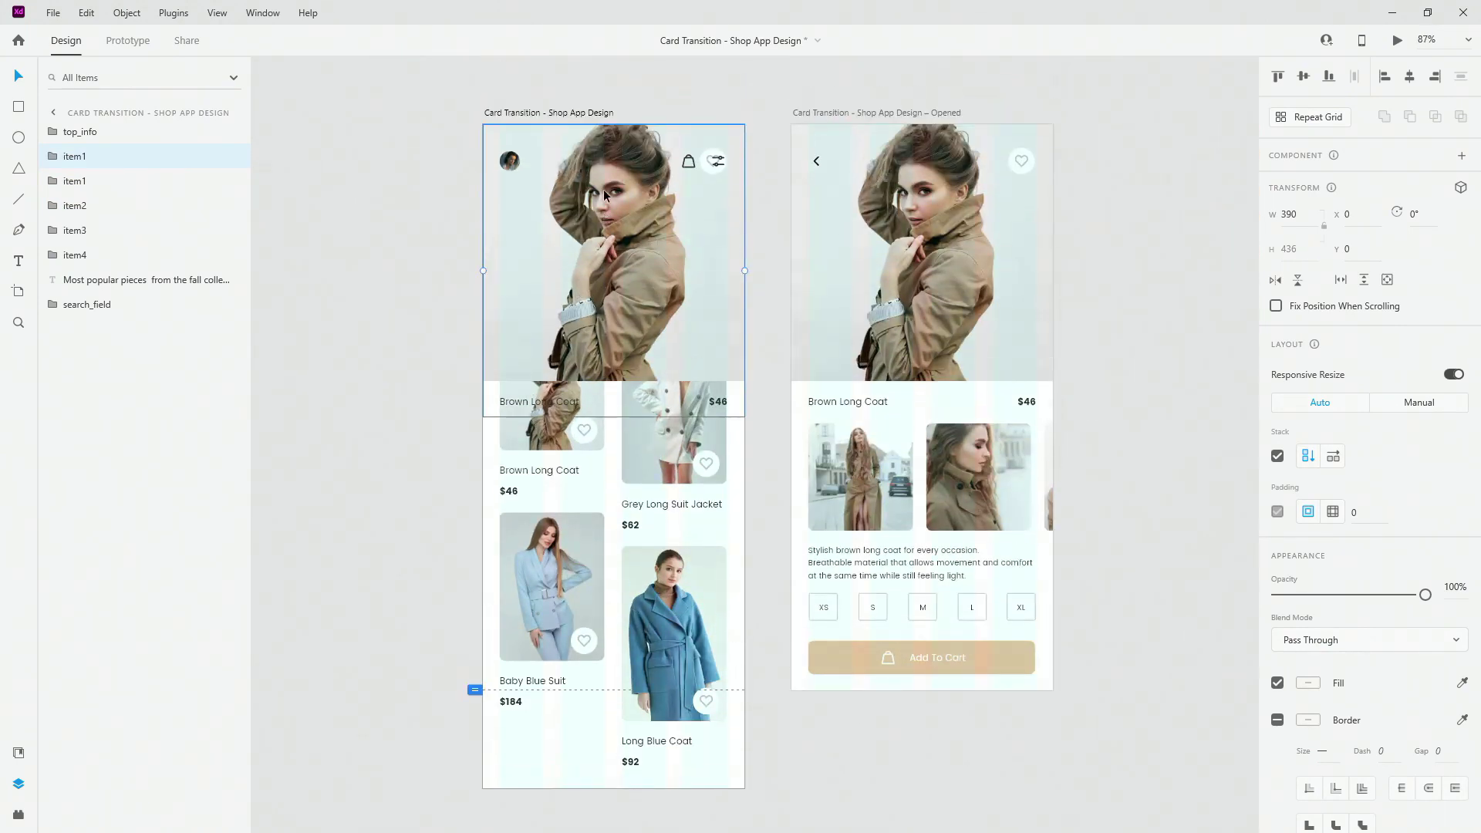
left_click_drag(606, 195, 605, 404)
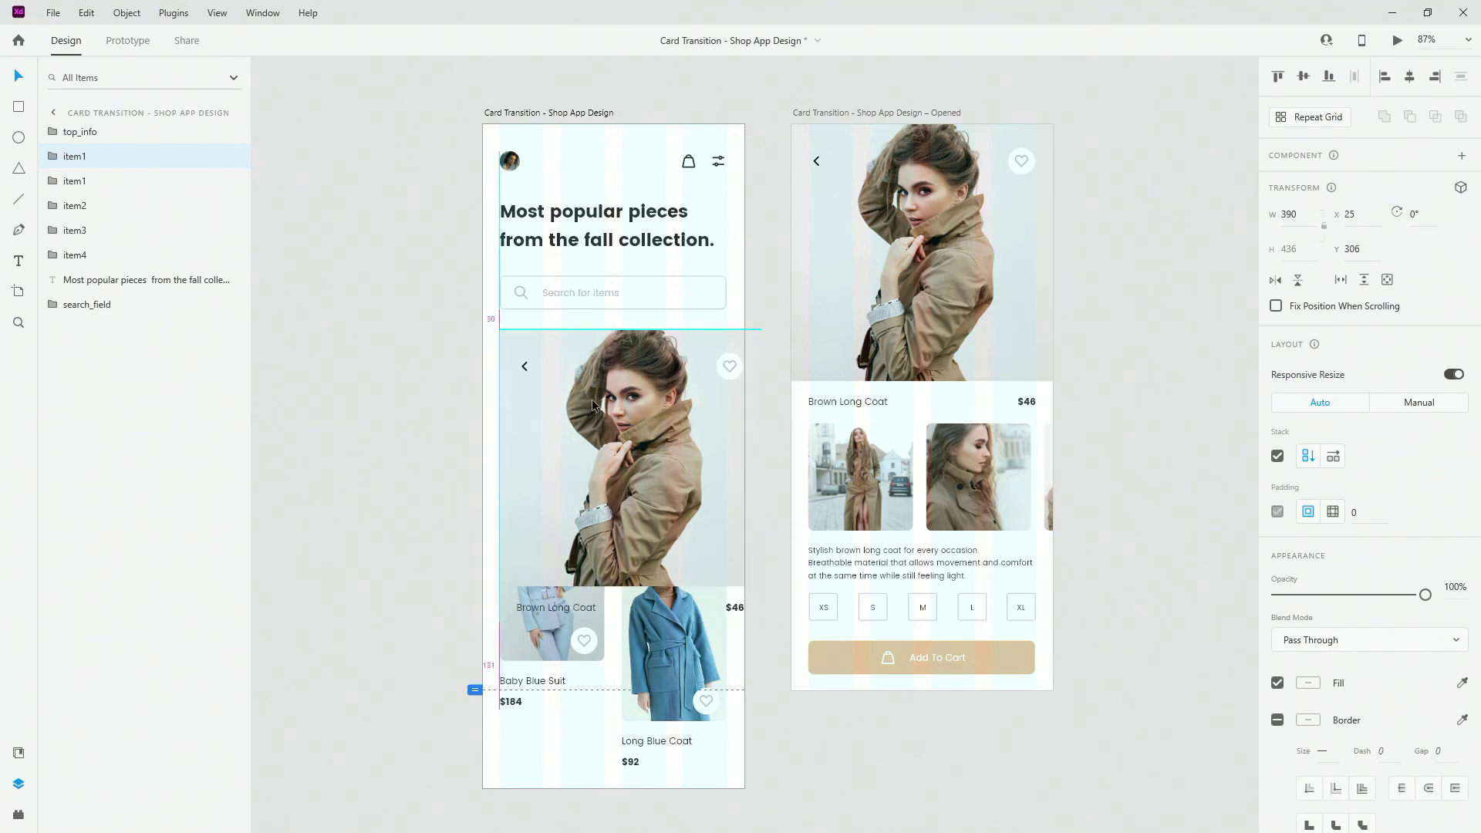
key("shift+Right")
key("shift+Right")
key("Right")
key("Right")
key("Right")
key("Right")
key("Right")
scroll(591, 382, "up", 4)
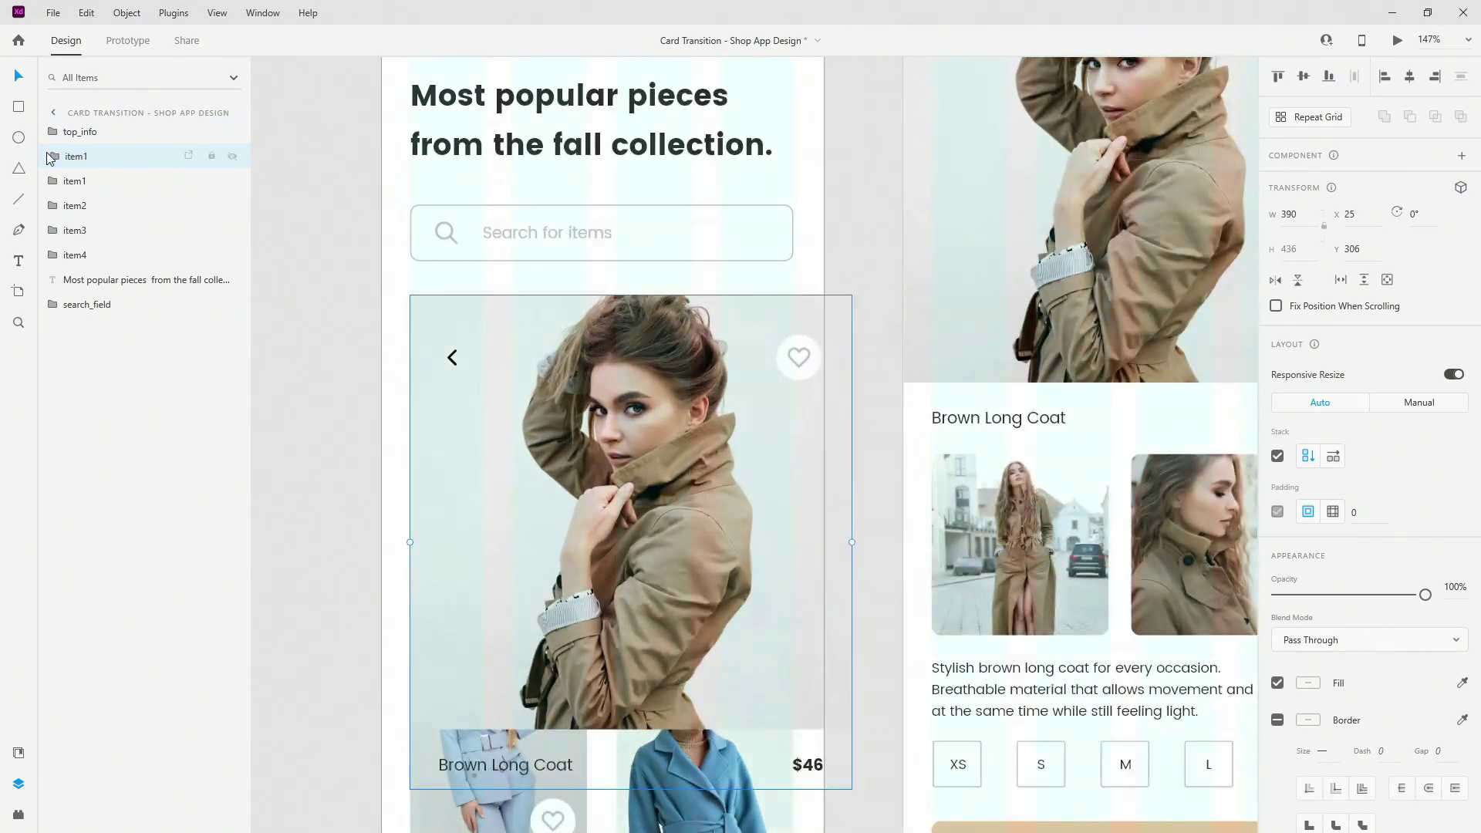
Raise the copy's back-arrow icon with Shift+Up to Y −91, above the artboard top.
left_click(44, 156)
left_click(94, 181)
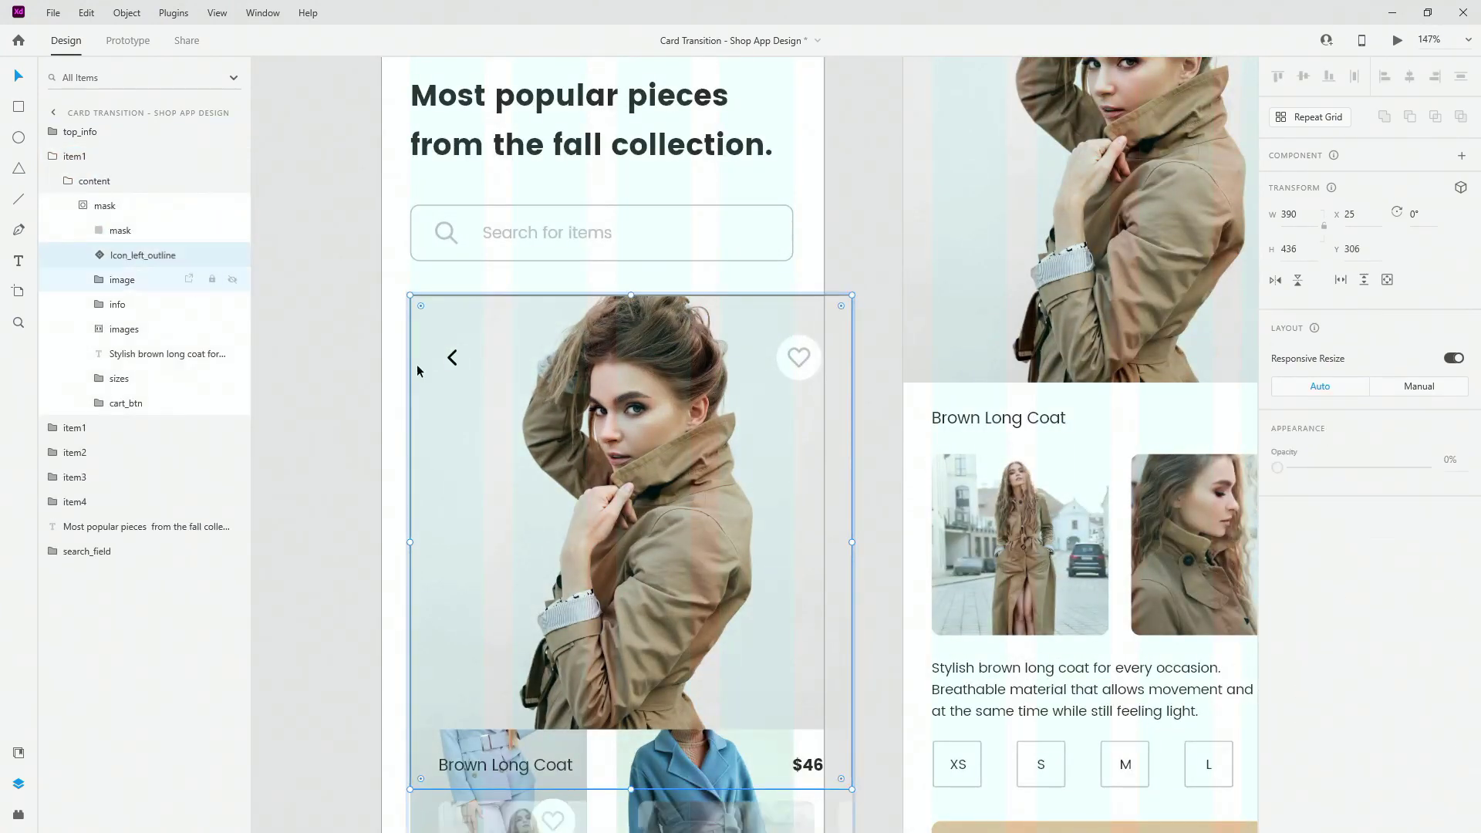
left_click(452, 358)
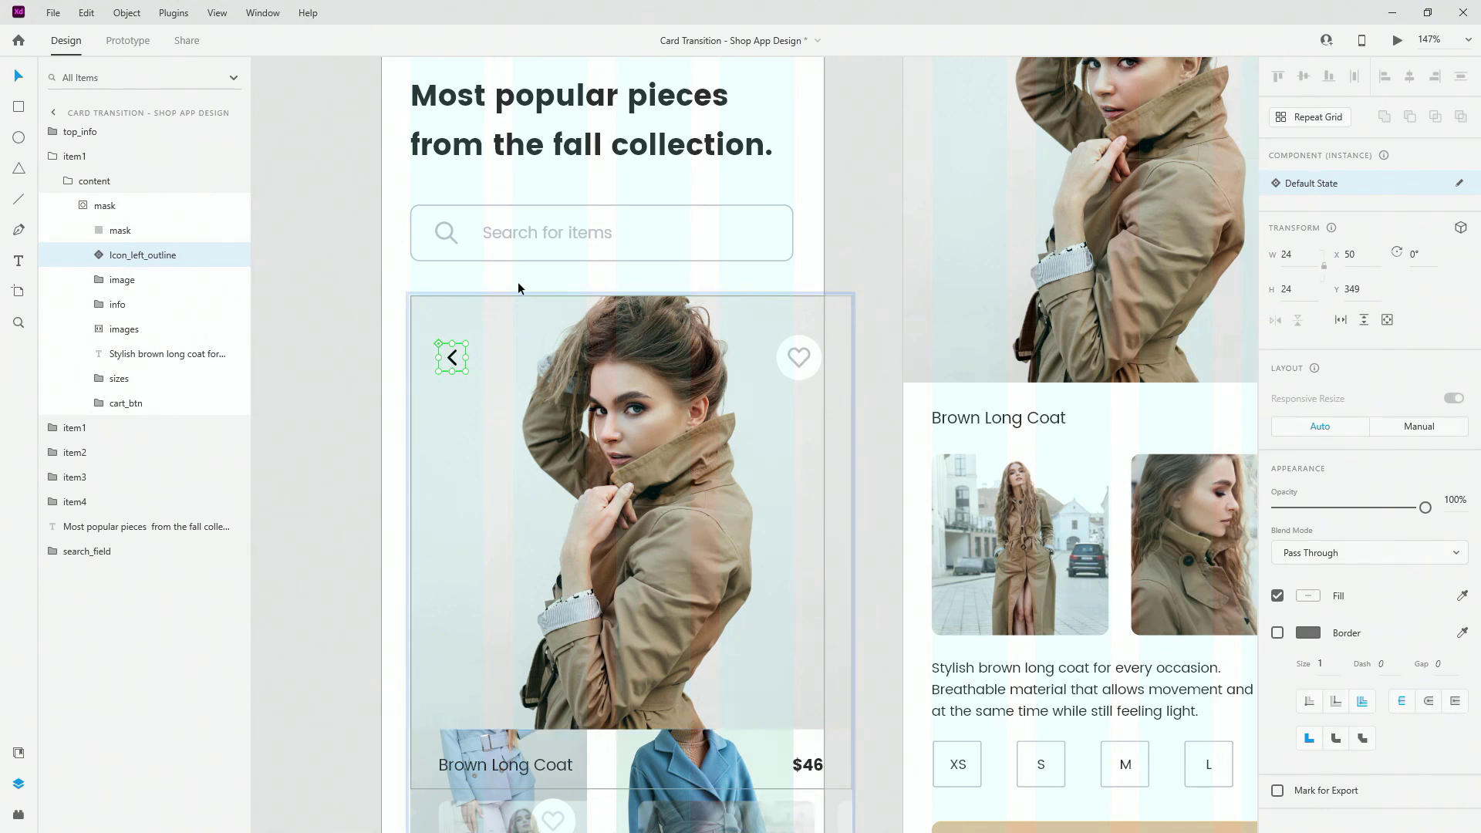
key("shift+Up")
key("shift+Up")
key("shift+Up")
key("shift+Up")
key("shift+Up")
key("shift+Up")
key("shift+Up")
key("shift+Up")
key("shift+Up")
key("shift+Up")
key("shift+Up")
key("shift+Up")
key("shift+Up")
key("shift+Up")
key("shift+Up")
key("shift+Up")
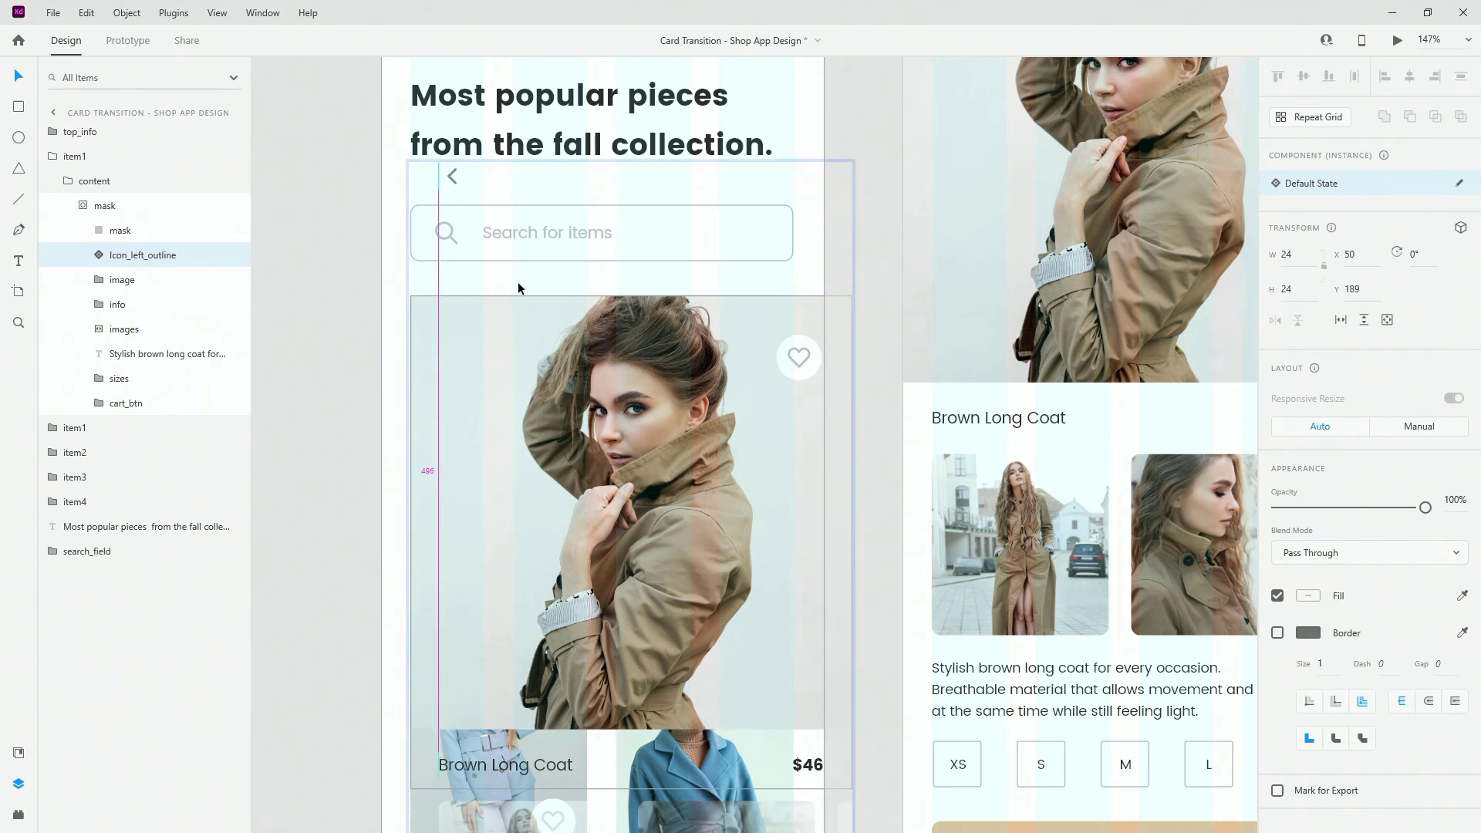
key("shift+Up")
key("shift+Up")
key("shift+Up")
key("shift+Up")
key("shift+Up")
key("shift+Up")
key("shift+Up")
key("shift+Up")
key("shift+Up")
key("shift+Up")
key("shift+Up")
key("shift+Up")
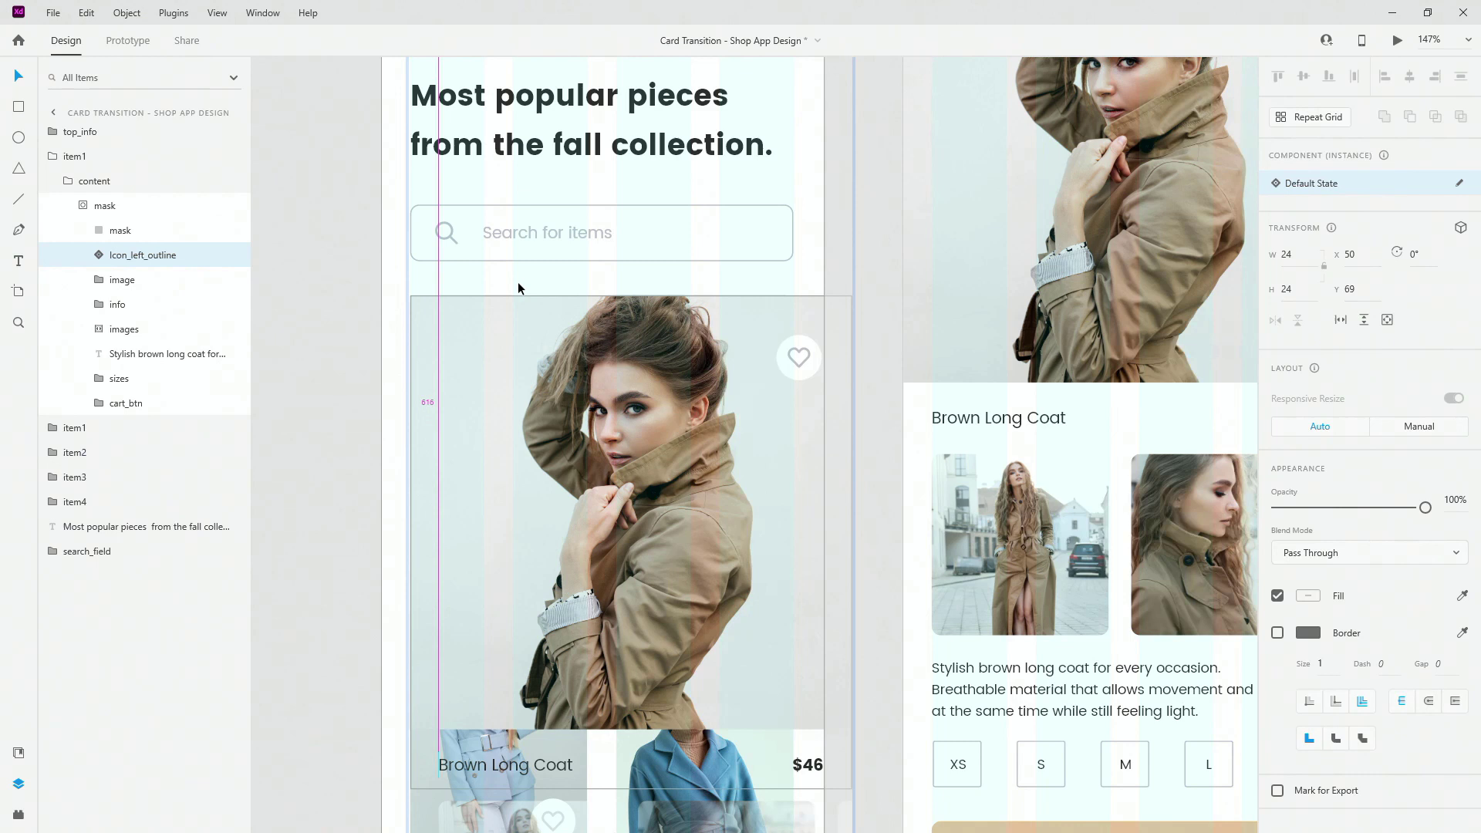
scroll(523, 287, "up", 4)
key("shift+Up")
key("shift+Up")
key("shift+Up")
key("shift+Up")
key("shift+Up")
key("shift+Up")
key("shift+Up")
key("shift+Up")
key("shift+Up")
key("shift+Up")
key("shift+Up")
key("shift+Up")
key("shift+Up")
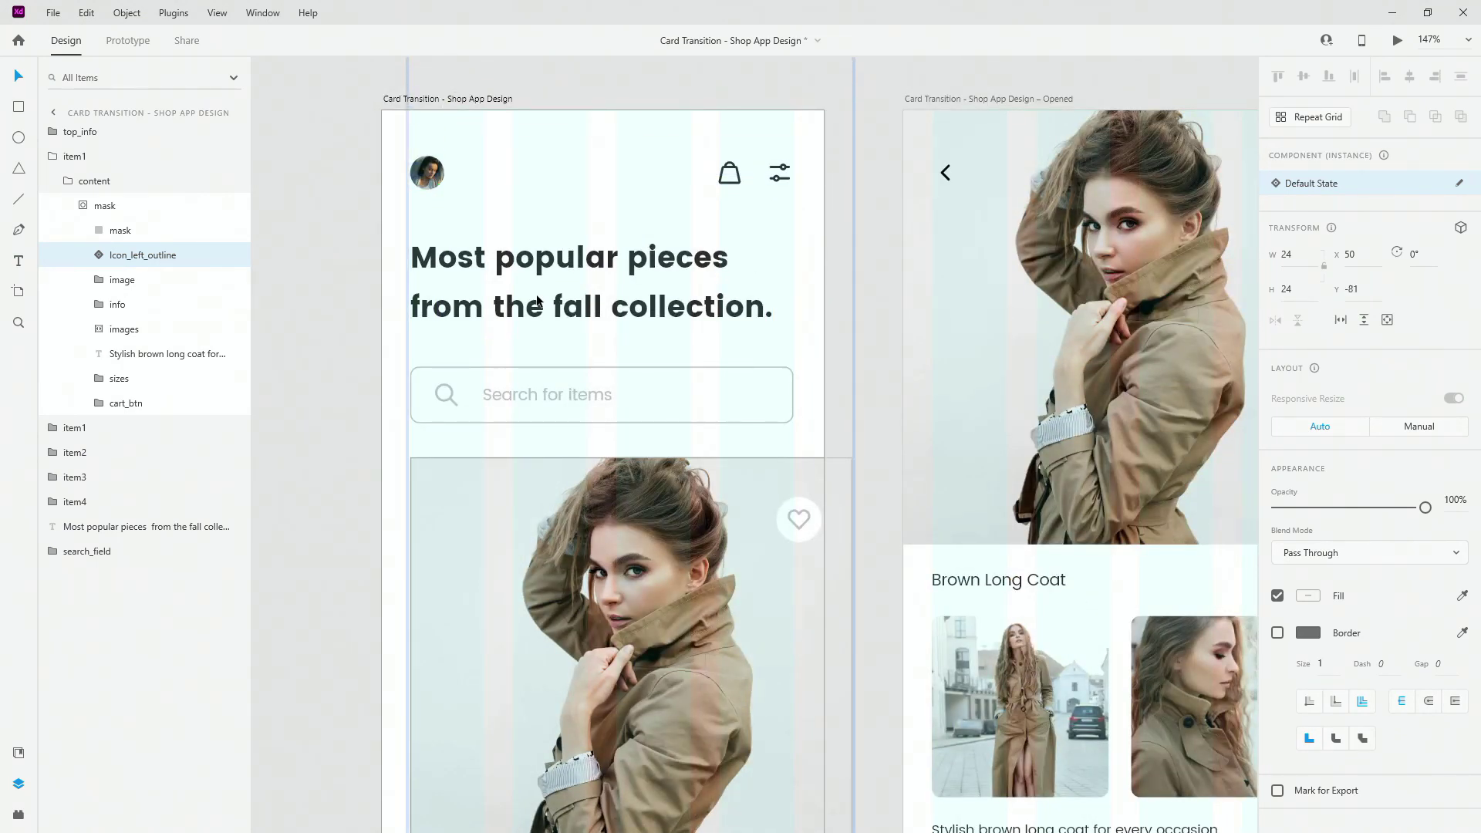
scroll(537, 300, "up", 4)
key("shift+Up")
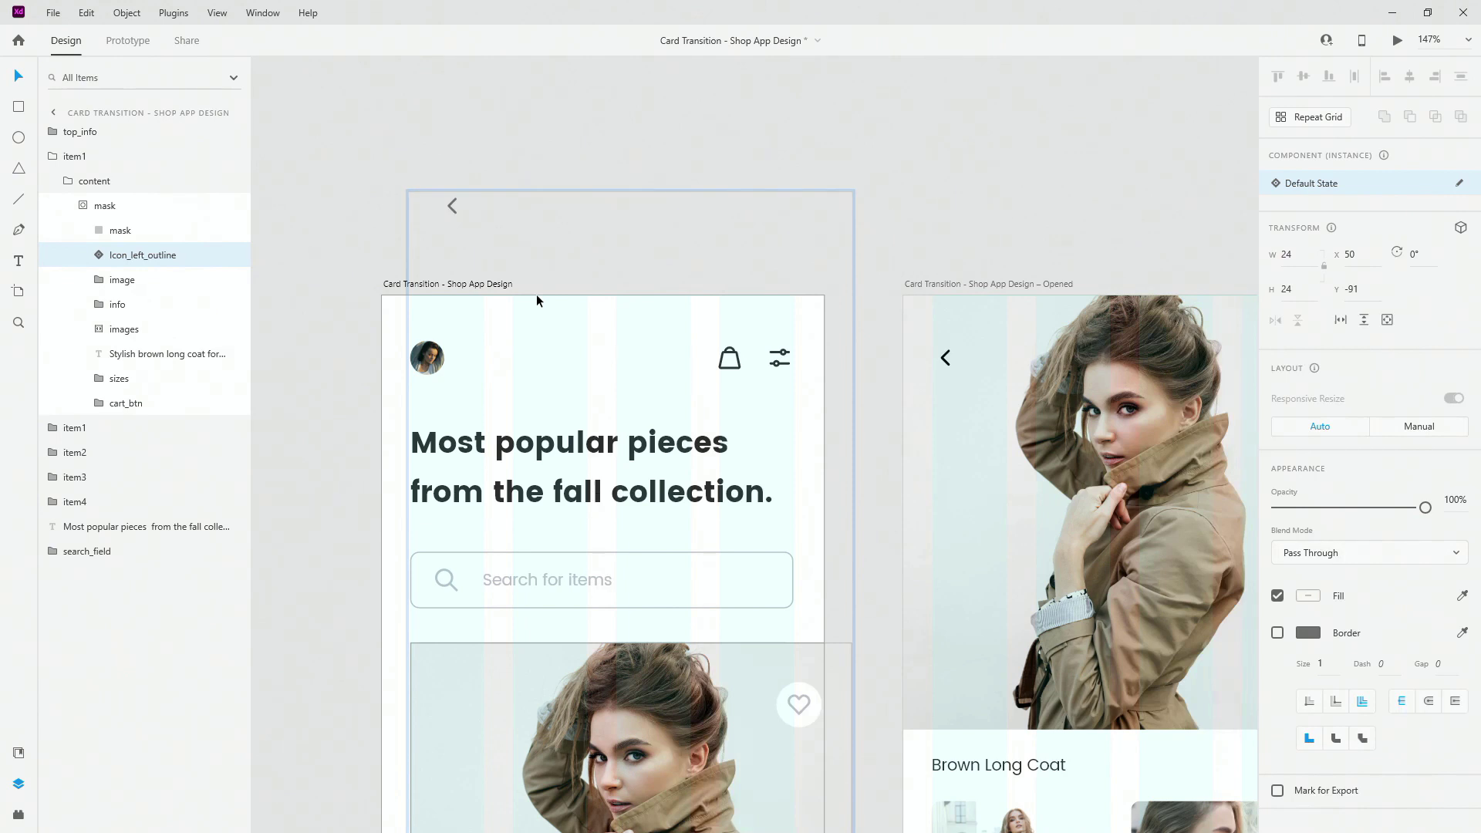
left_click(85, 203)
scroll(506, 300, "down", 4, "ctrl")
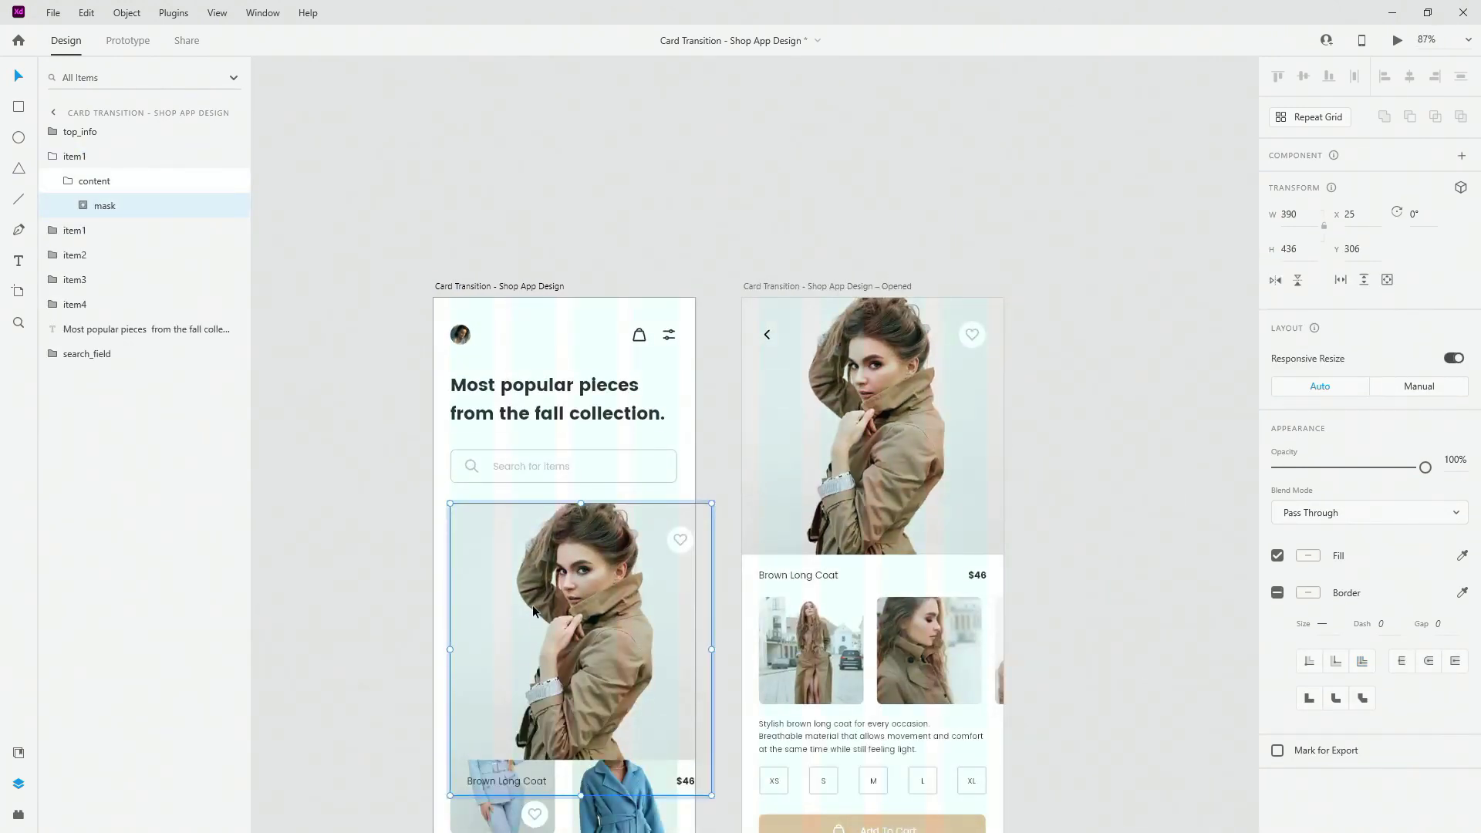
Resize the coat image inside the mask group to 157×180.
scroll(532, 612, "up", 4, "ctrl")
left_click(83, 205)
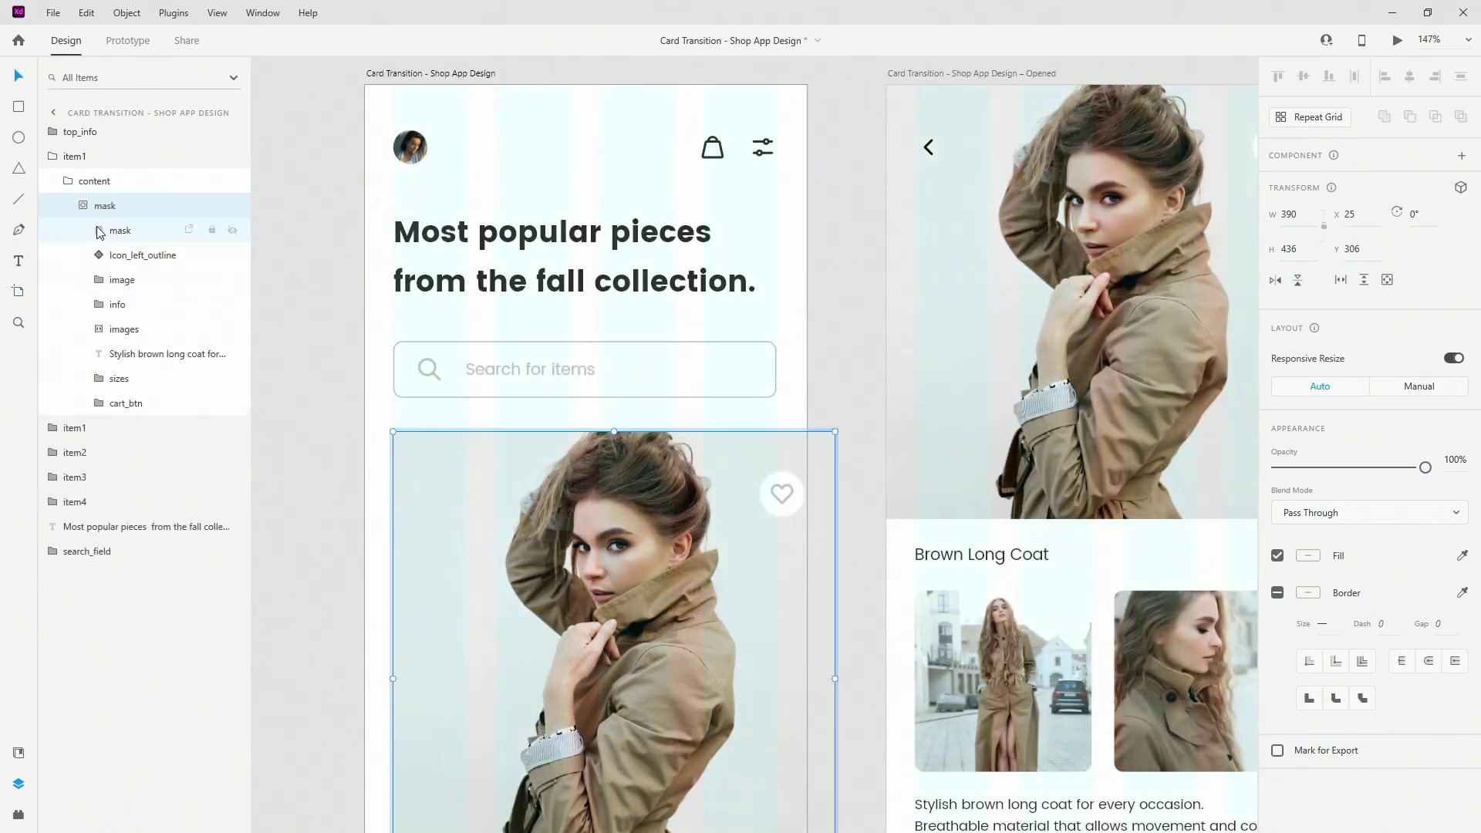
left_click(122, 279)
scroll(563, 622, "down", 2, "ctrl")
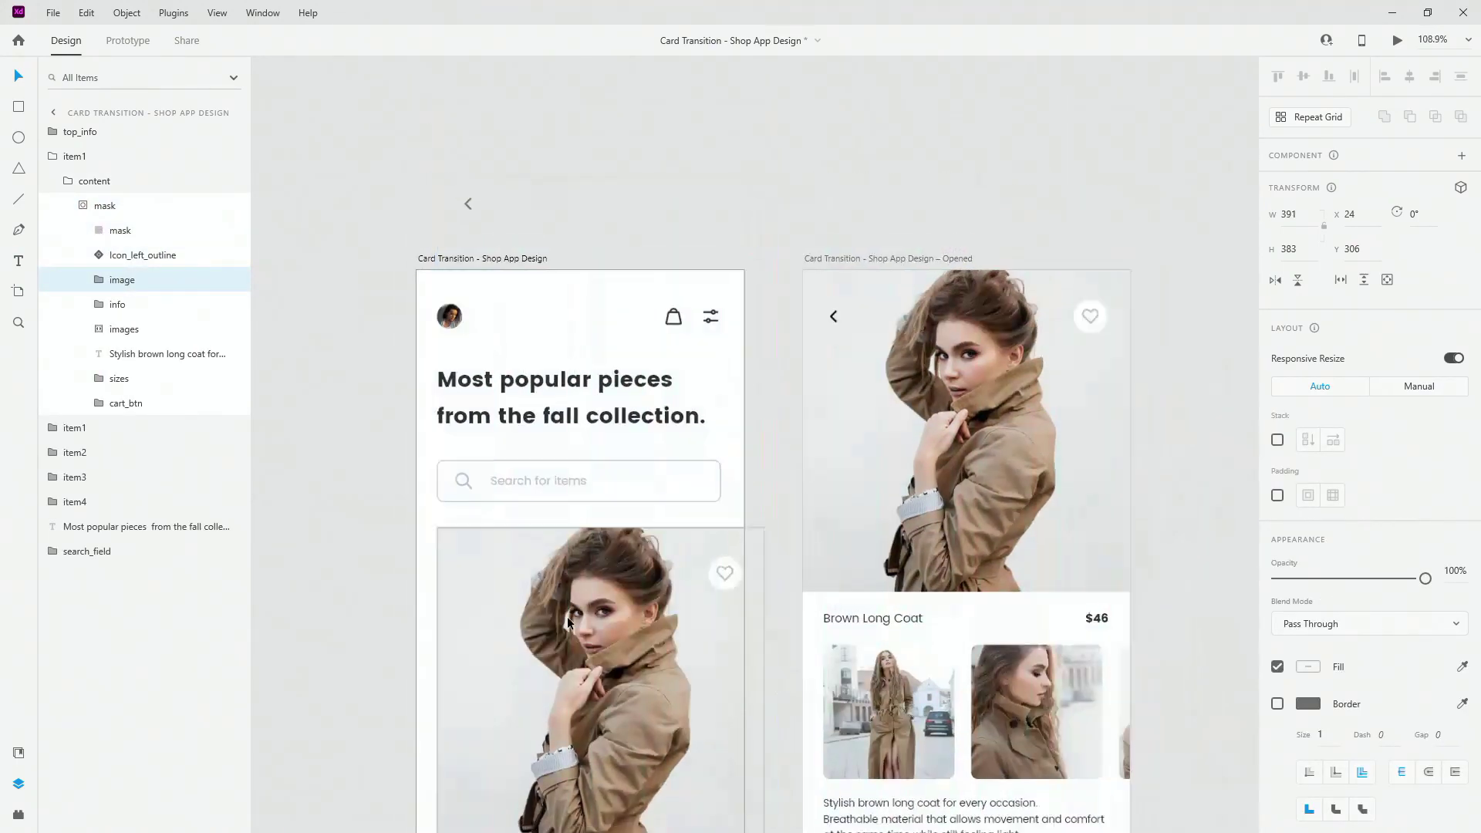
scroll(567, 617, "down", 3, "ctrl")
scroll(569, 615, "down", 2)
scroll(572, 613, "up", 5, "ctrl")
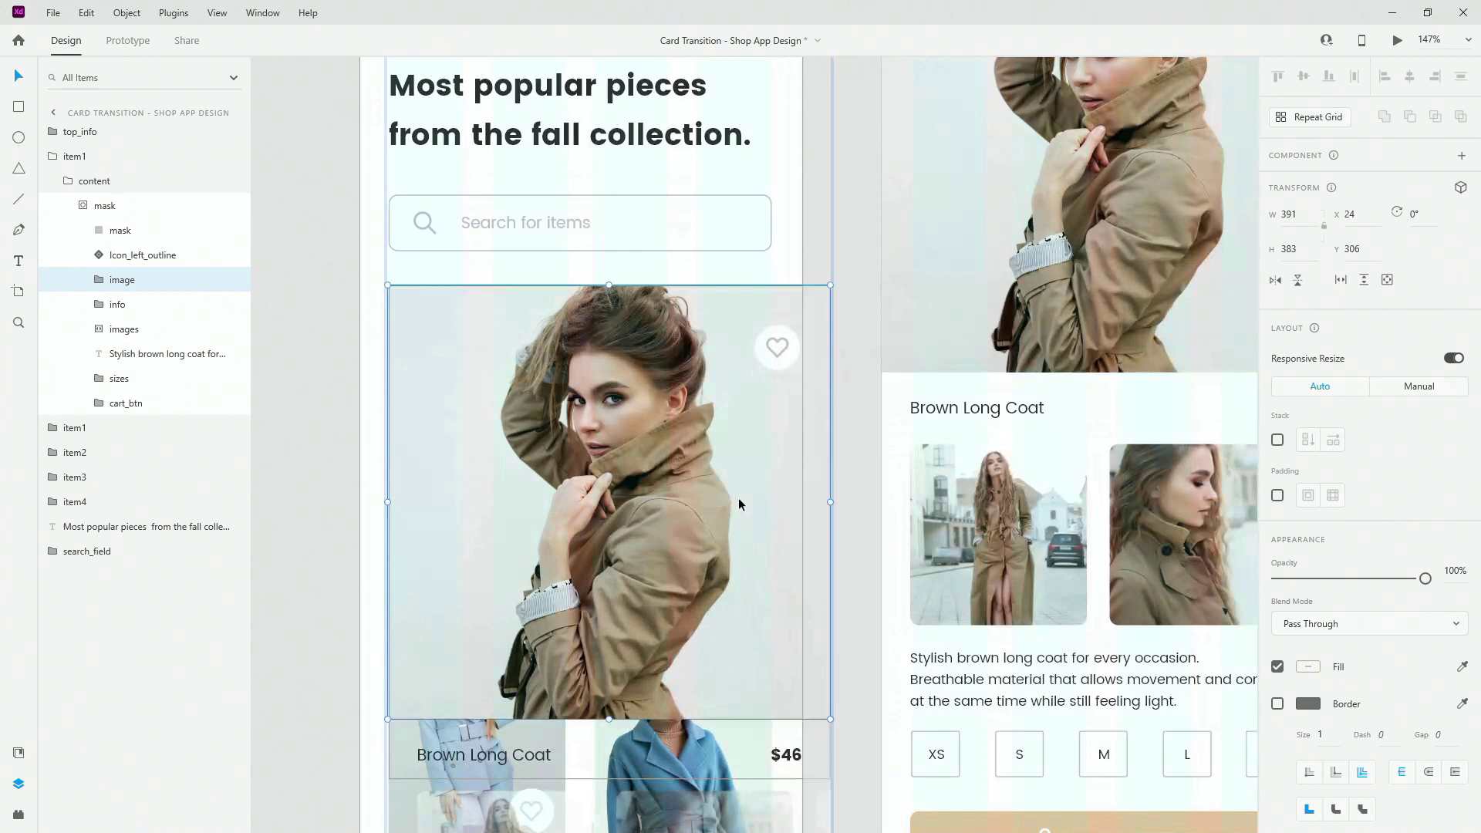
left_click_drag(828, 501, 566, 482)
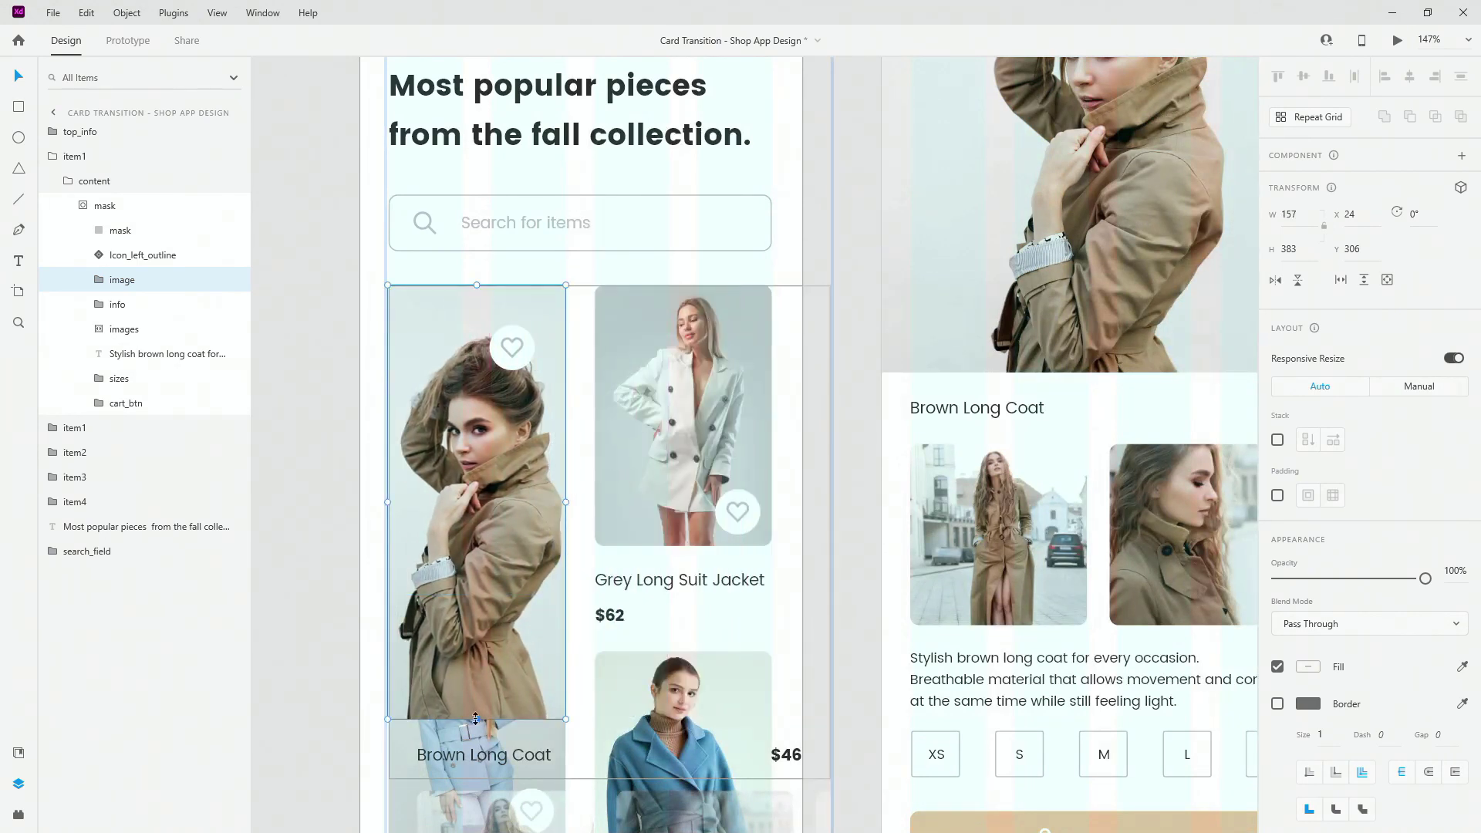
left_click_drag(477, 719, 506, 489)
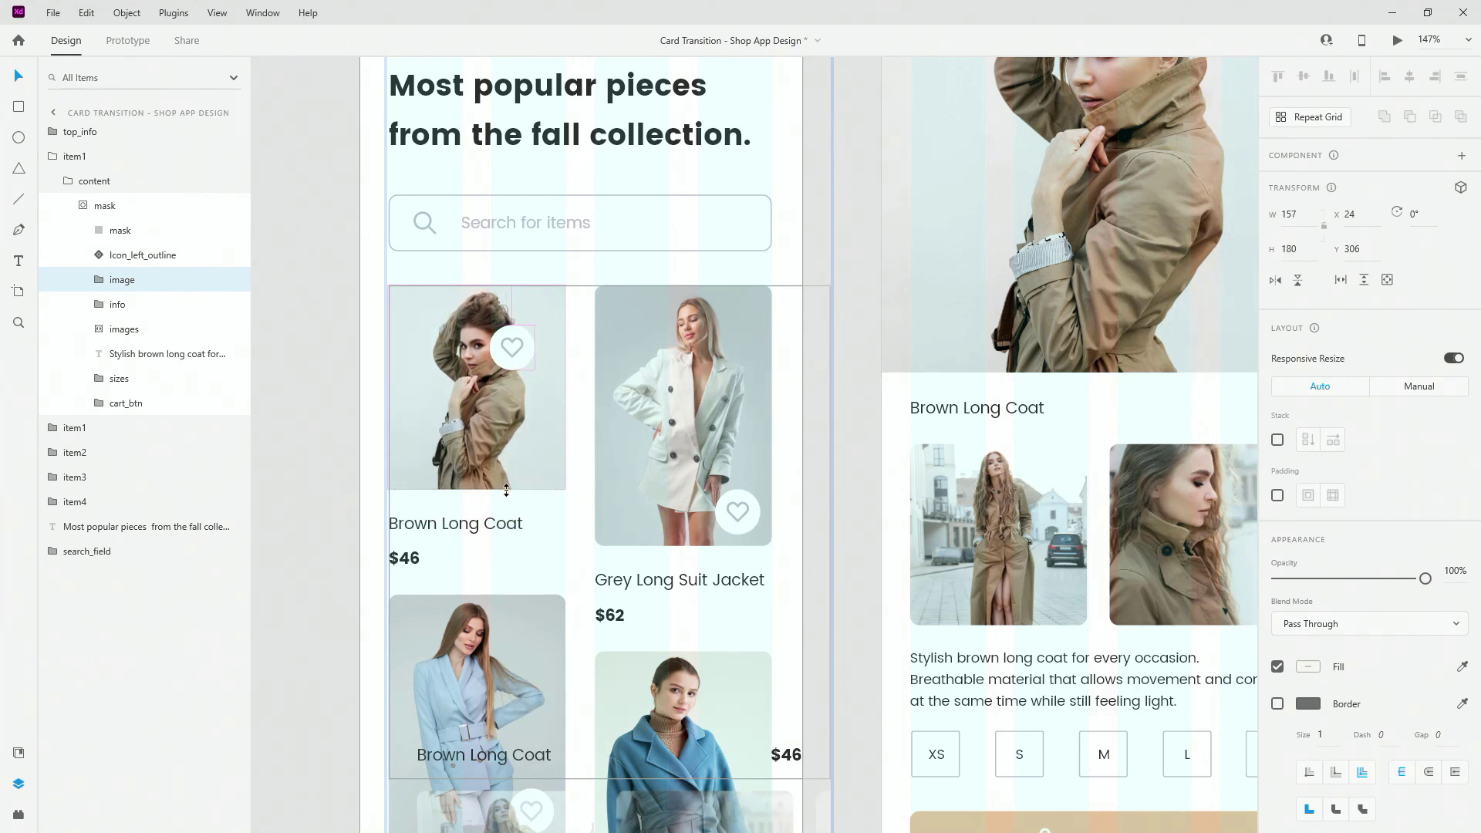
Drag the mask shape's left edge out so it sits at X 16, 399×436.
scroll(534, 418, "up", 5)
scroll(771, 408, "down", 2)
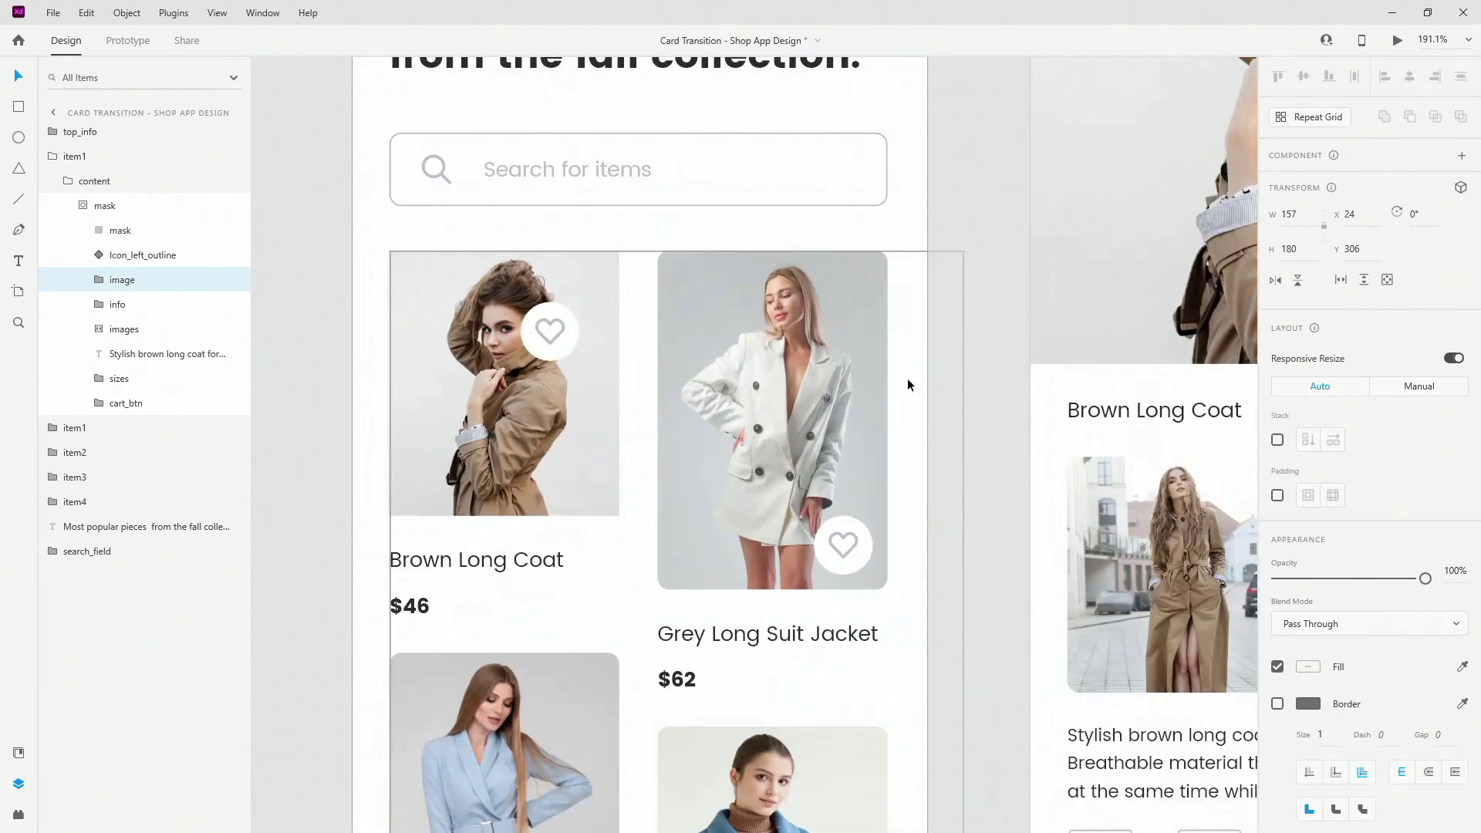
scroll(300, 428, "up", 3)
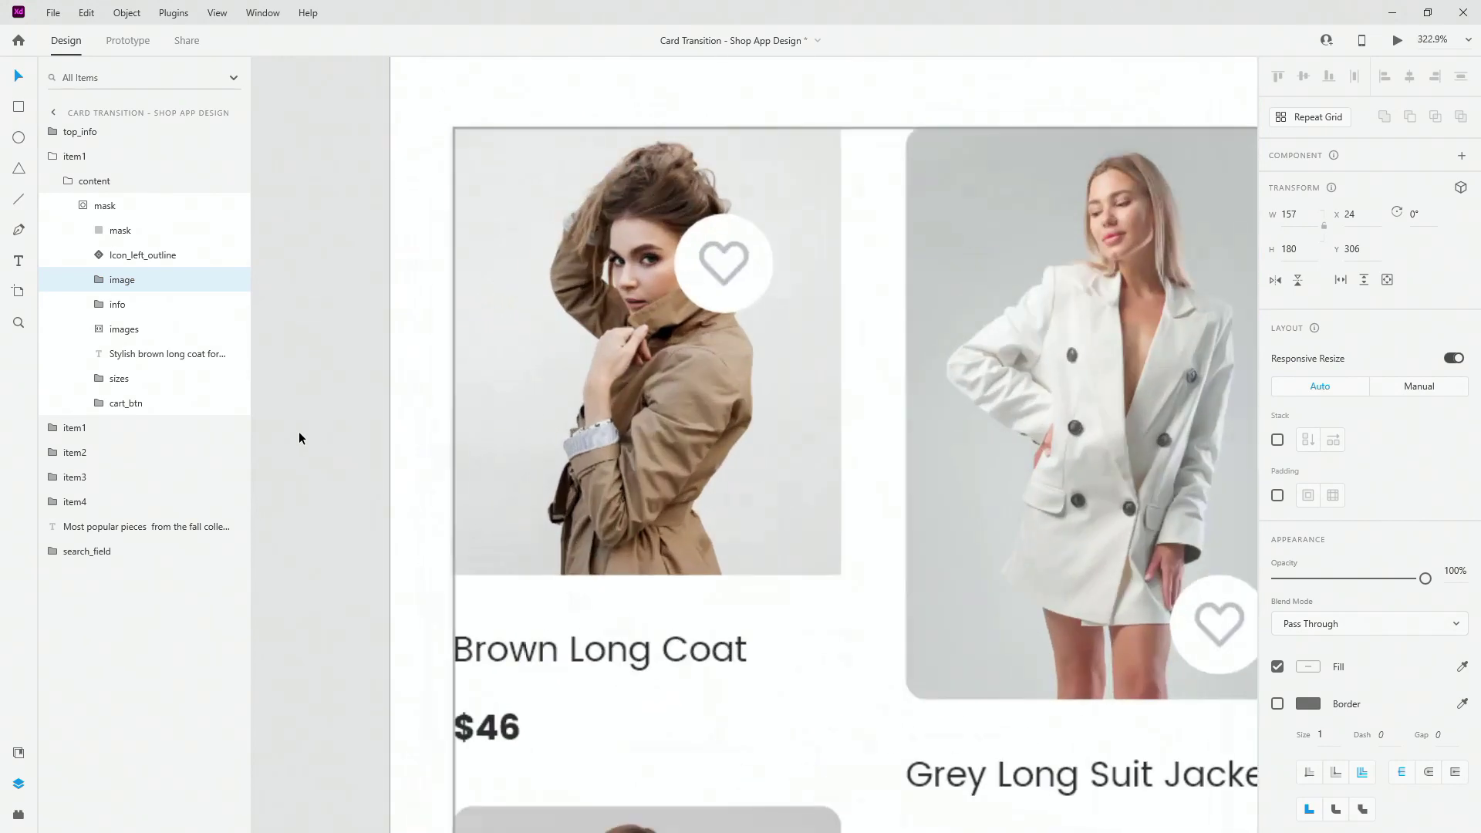
left_click(119, 230)
scroll(442, 610, "down", 2)
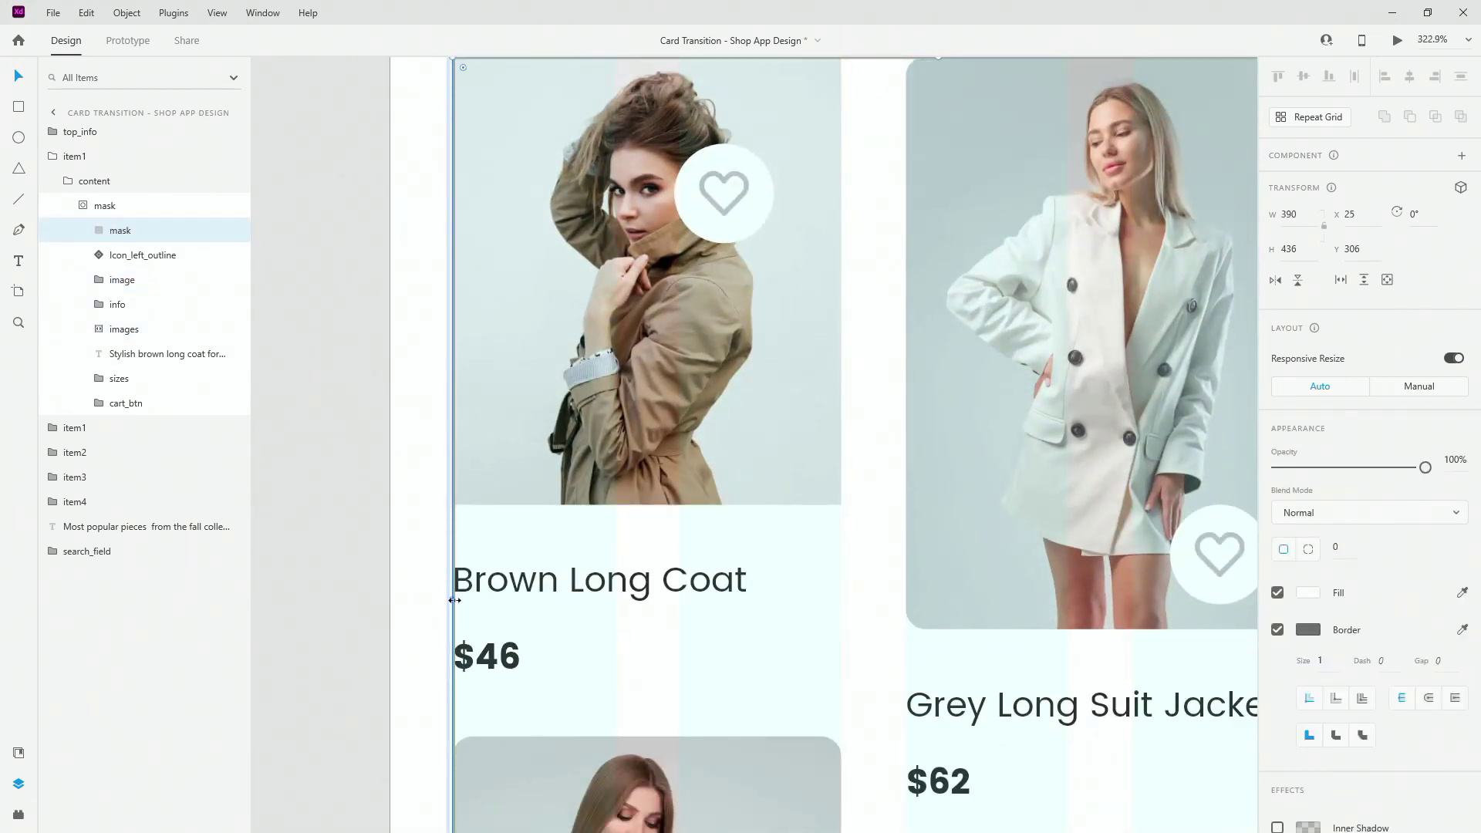
left_click_drag(455, 600, 432, 600)
scroll(725, 433, "down", 2)
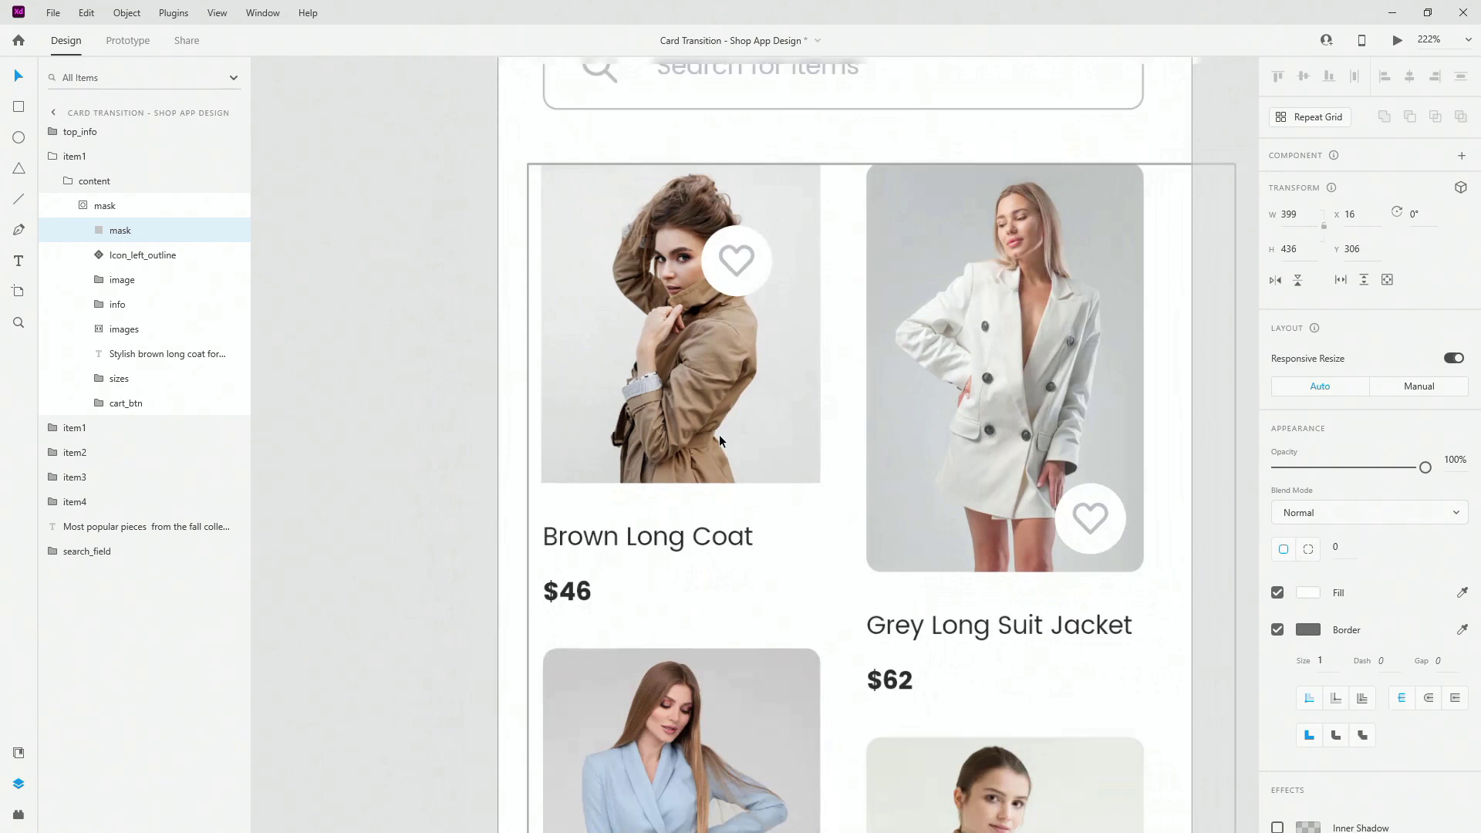
scroll(719, 434, "down", 1)
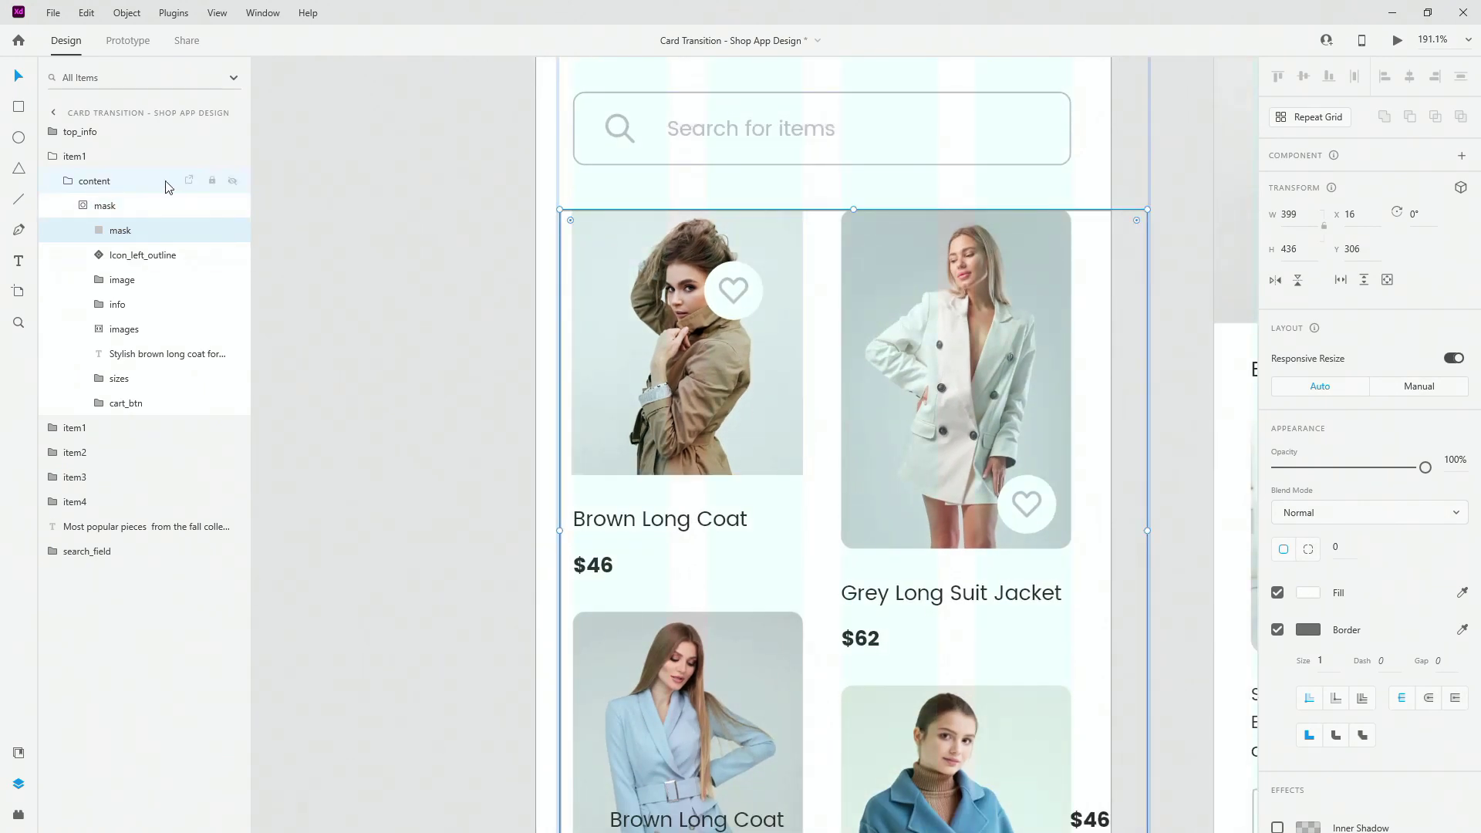
Hide the expanding card to compare against the original coat card, then reselect the mask shape.
left_click(232, 156)
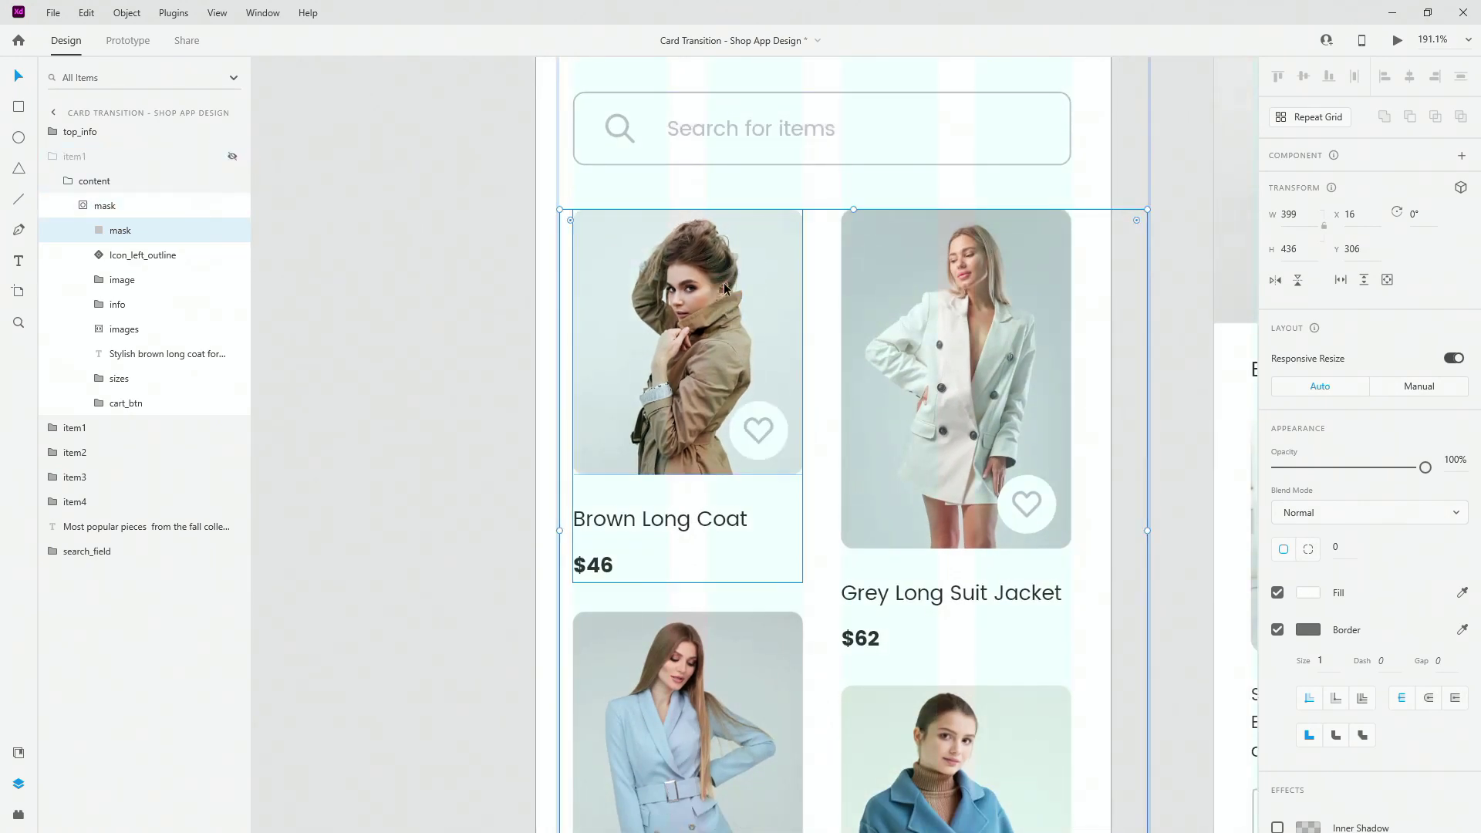
left_click(779, 275, "ctrl")
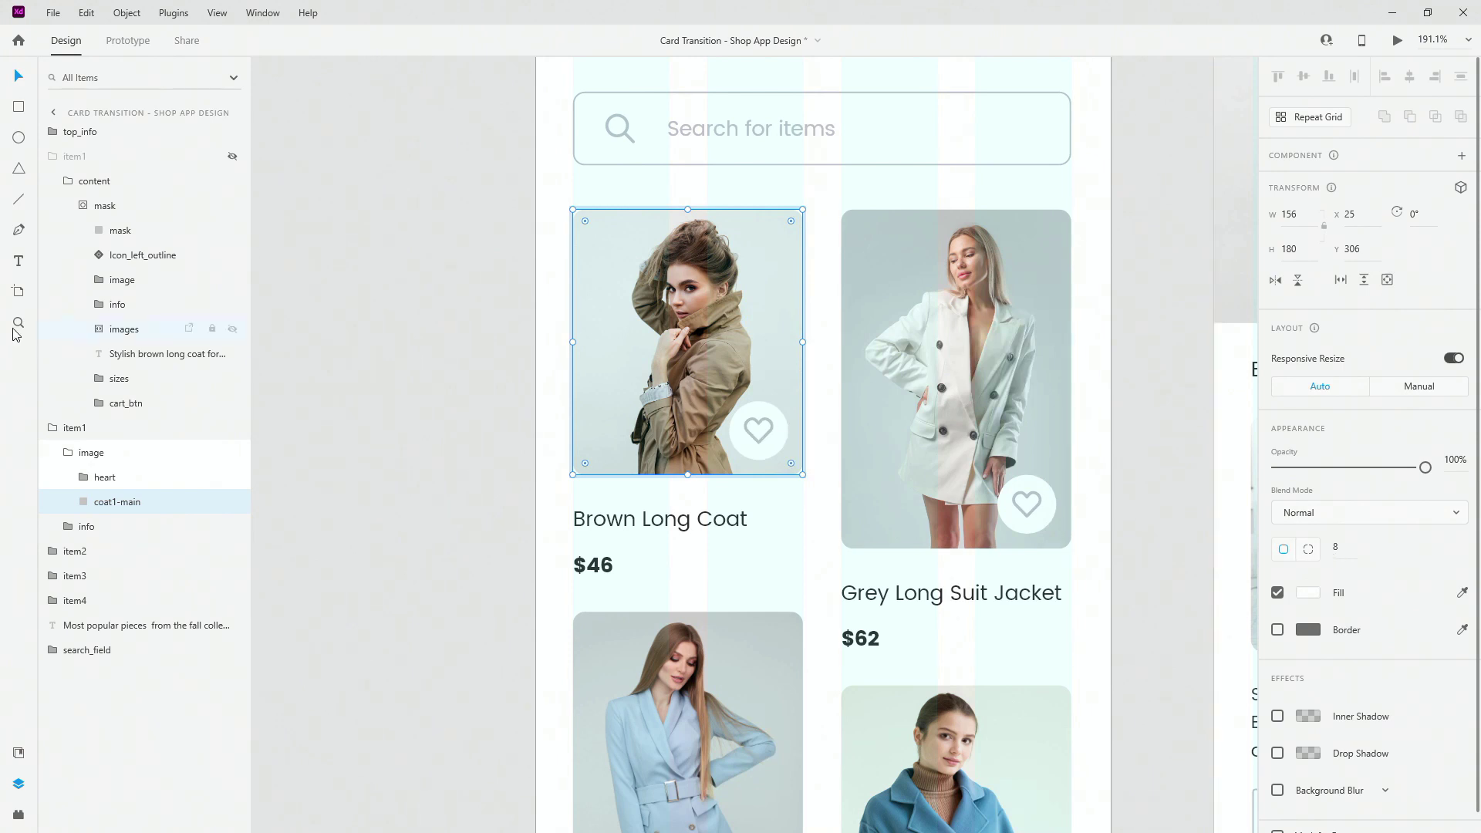
left_click(74, 428)
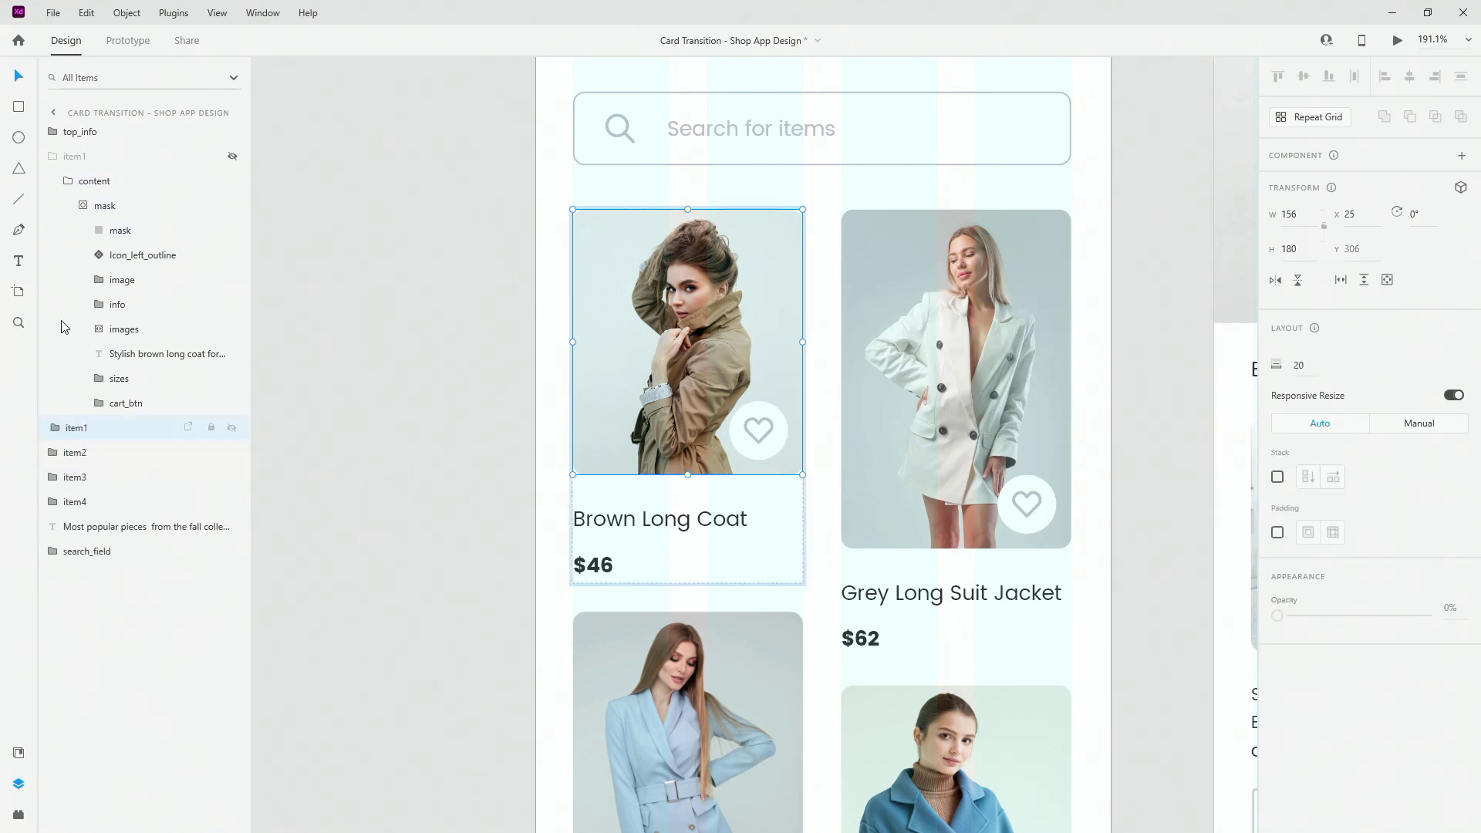
left_click(123, 231)
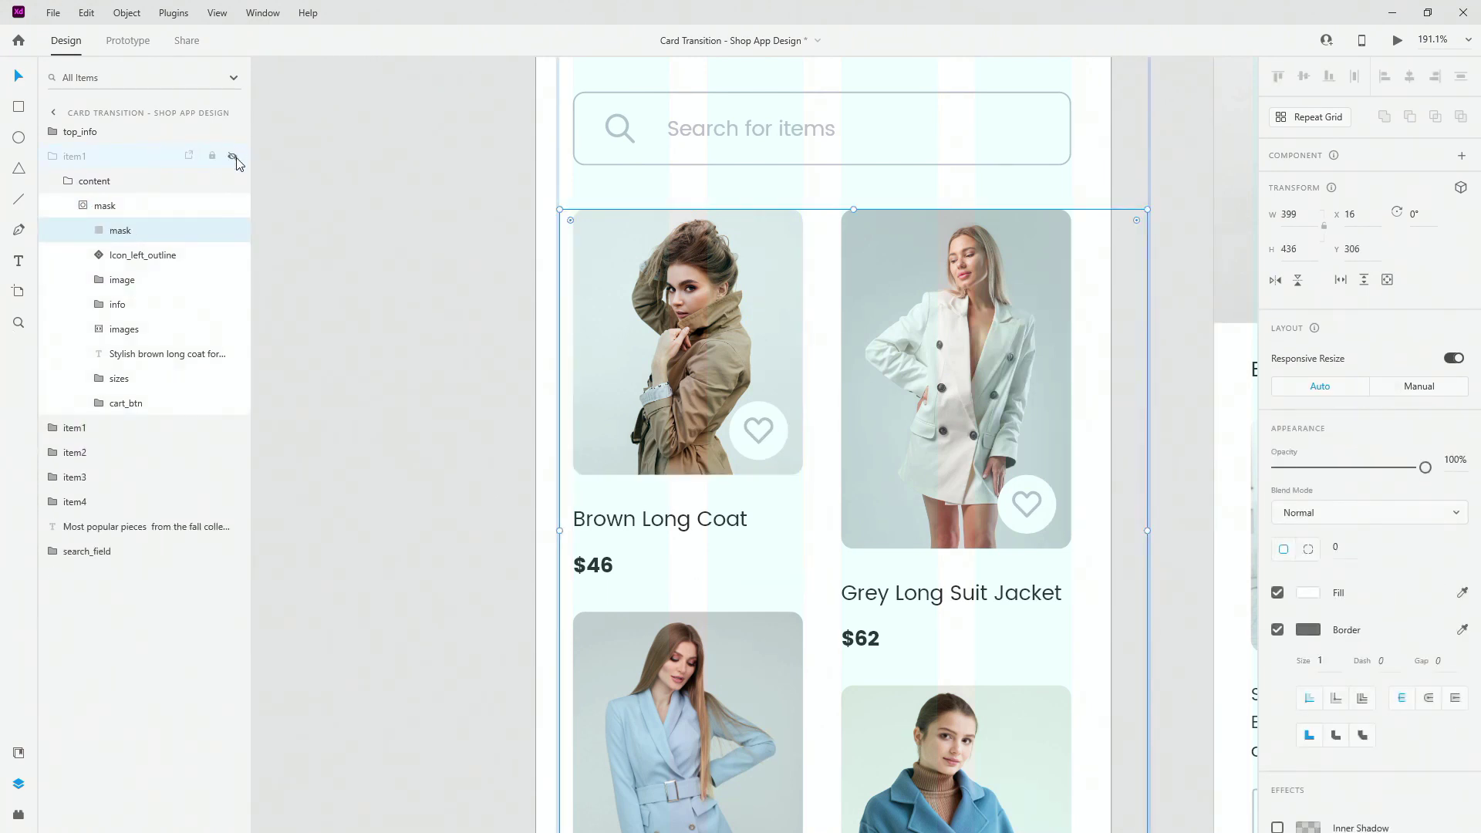
scroll(657, 321, "up", 3)
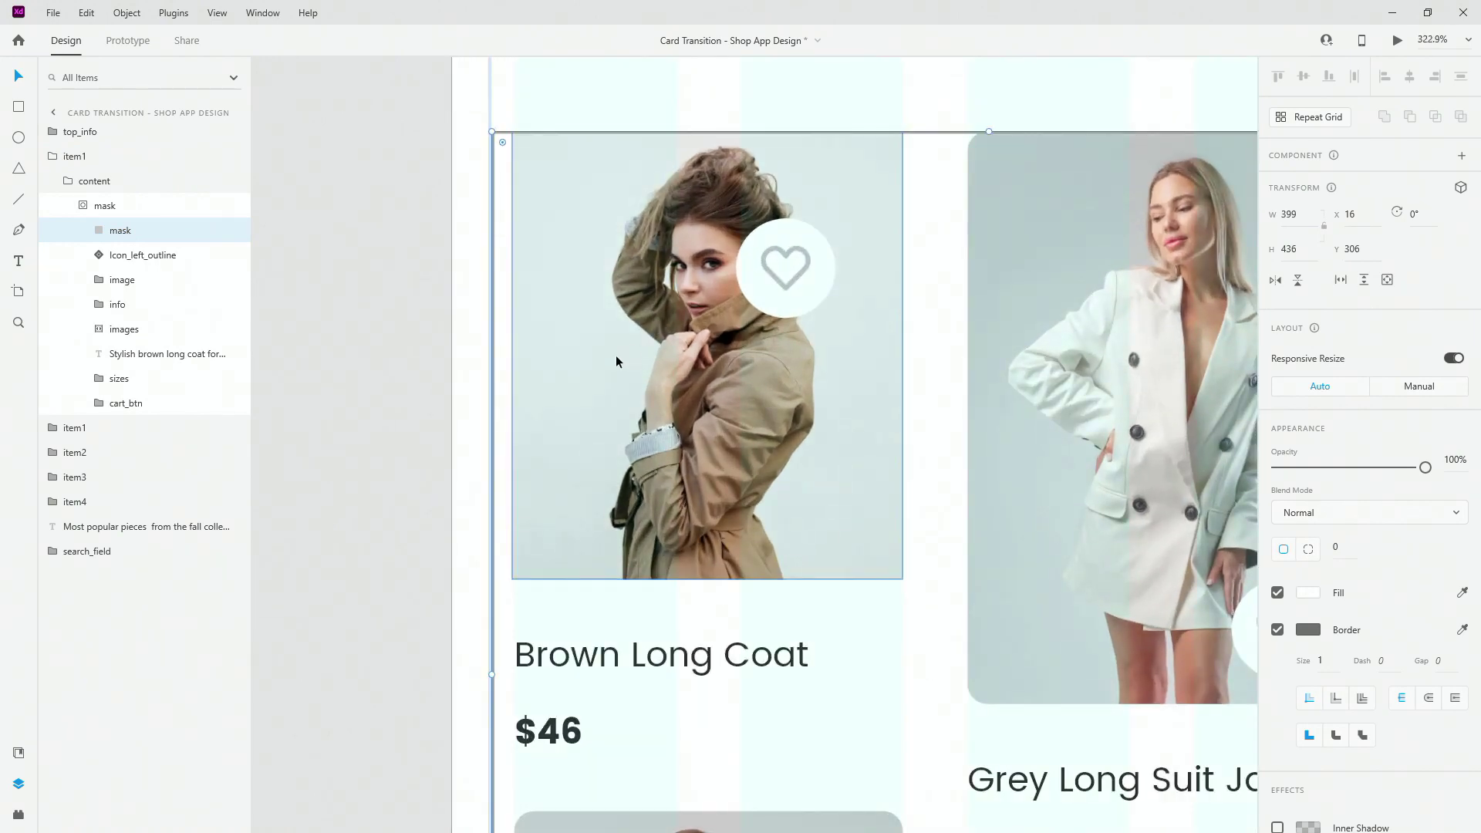
Give the expanding card's coat image a corner radius of 8.
double_click(723, 383)
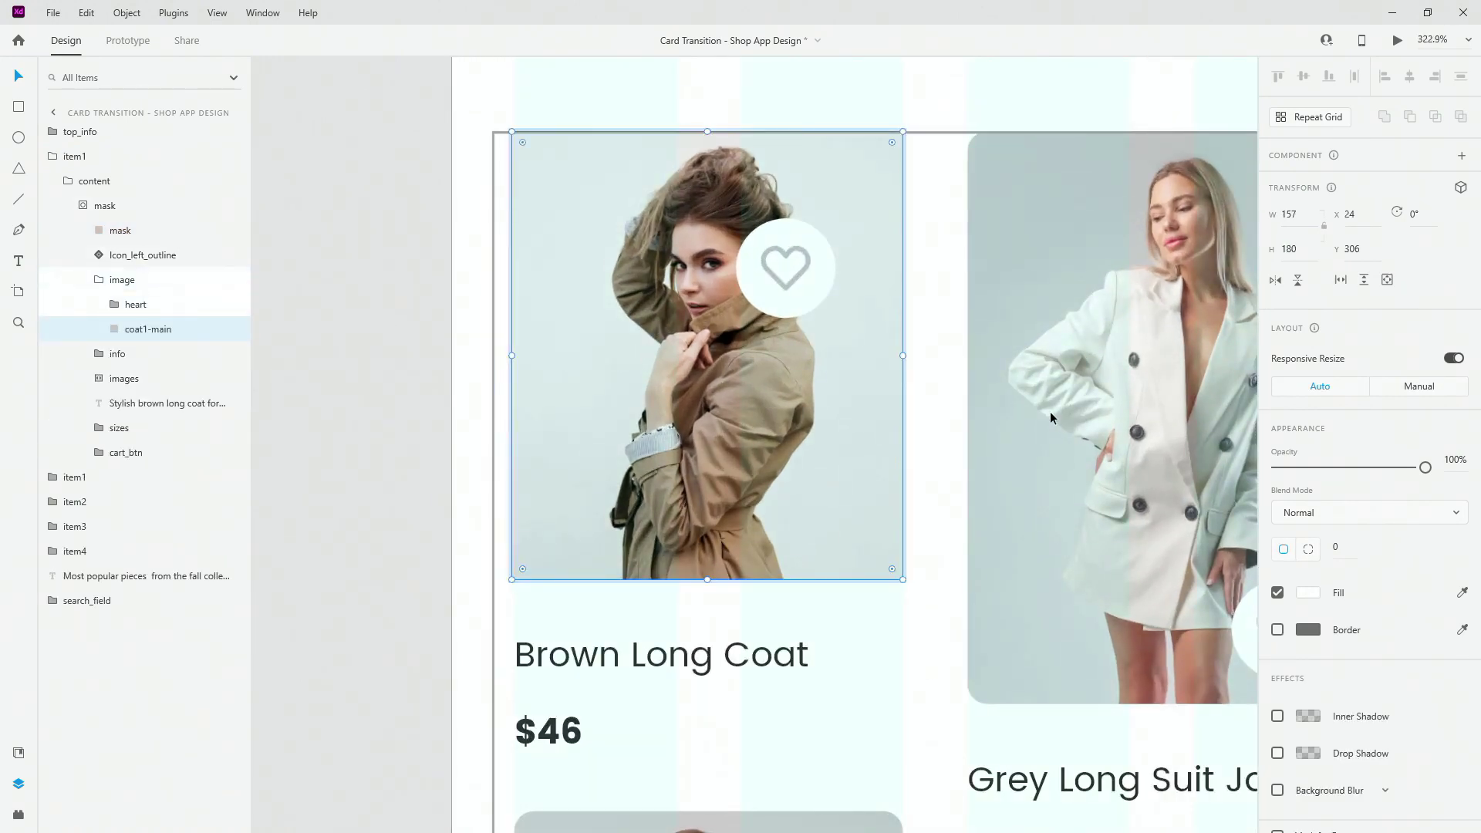
left_click(1348, 548)
type("8")
key("Return")
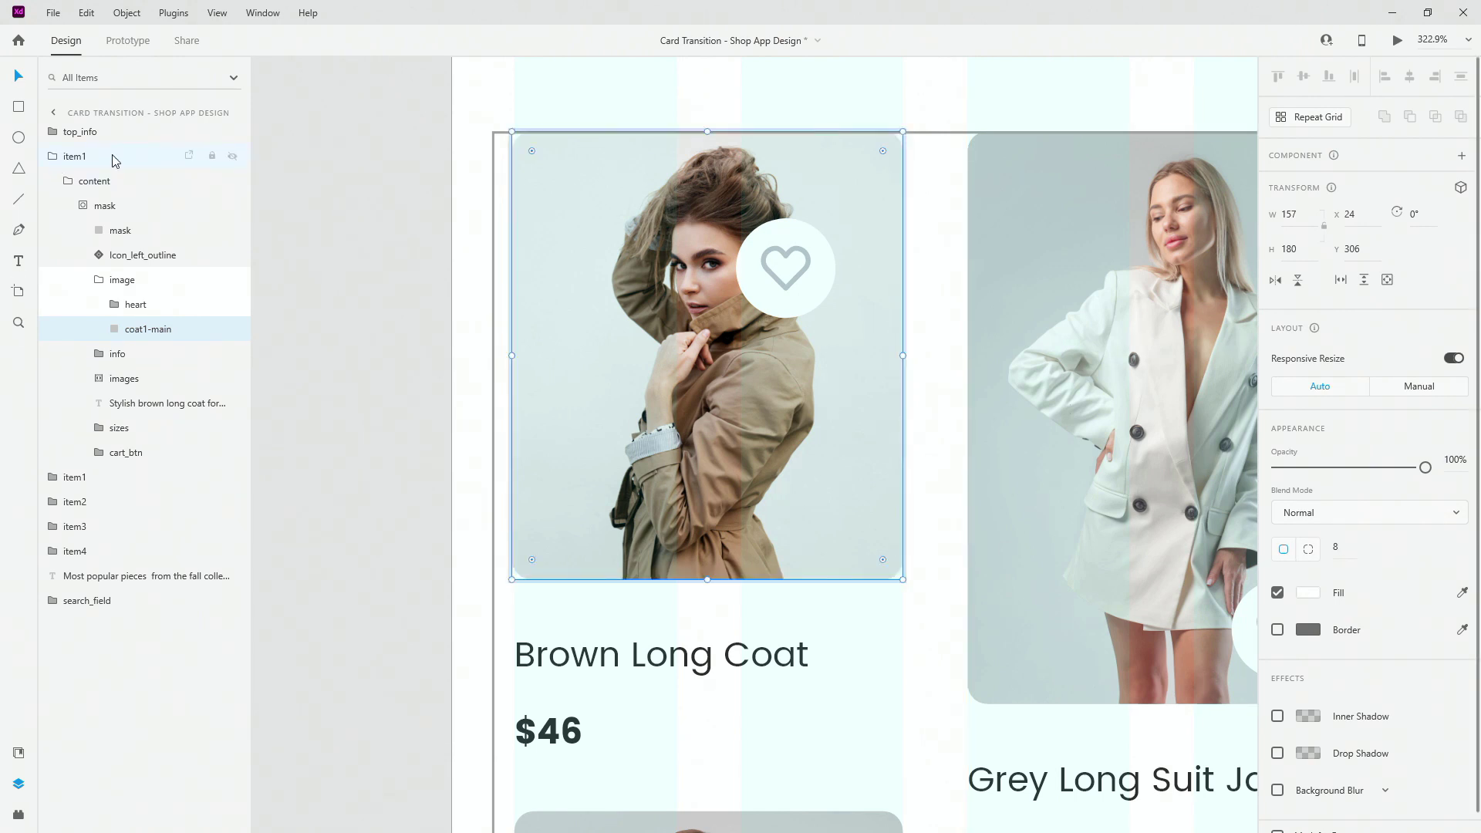
Check the original thumbnail's size, then set the expanding card's coat image width to 156.
left_click(232, 156)
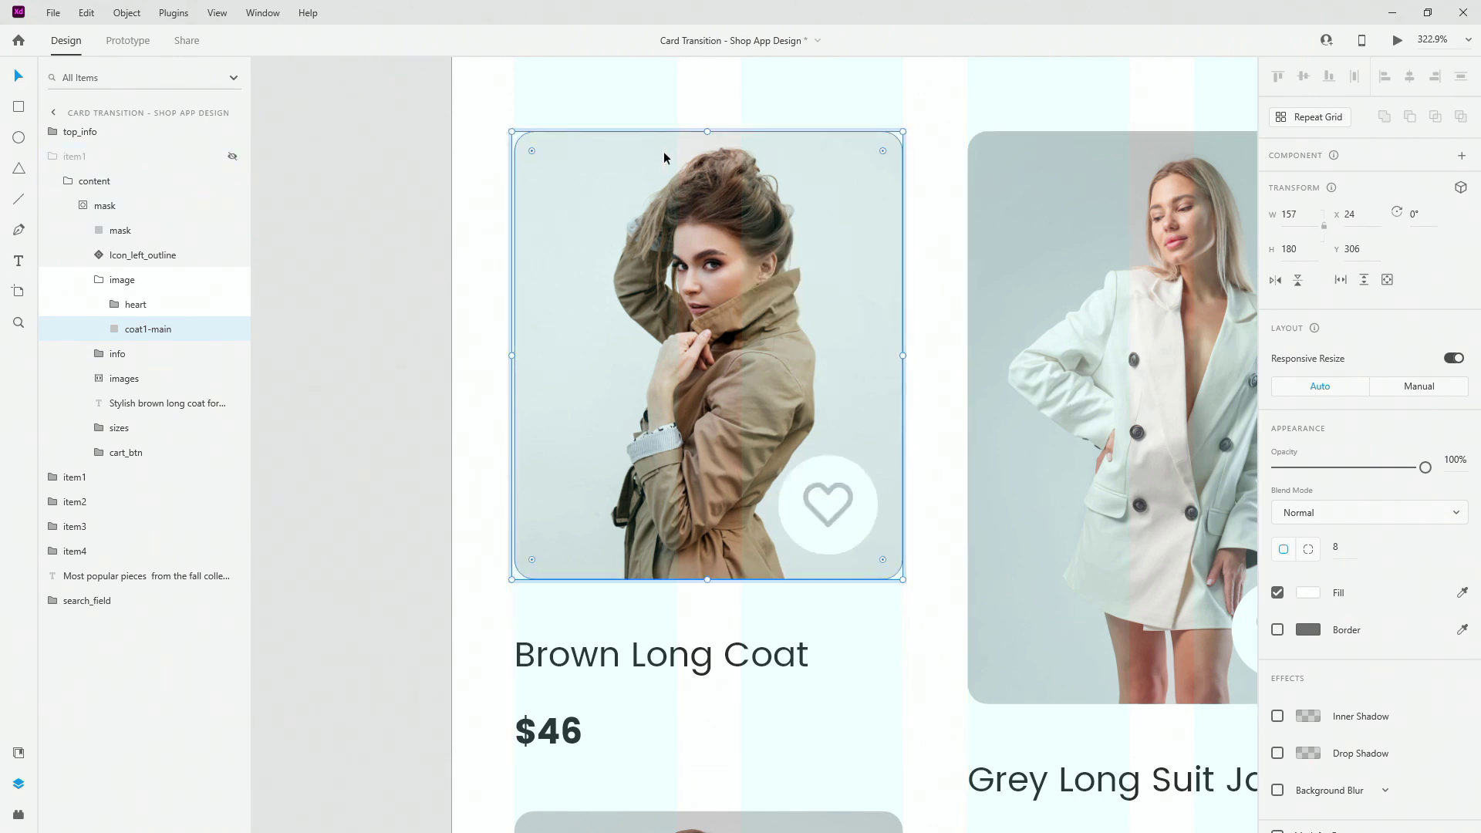
double_click(616, 182)
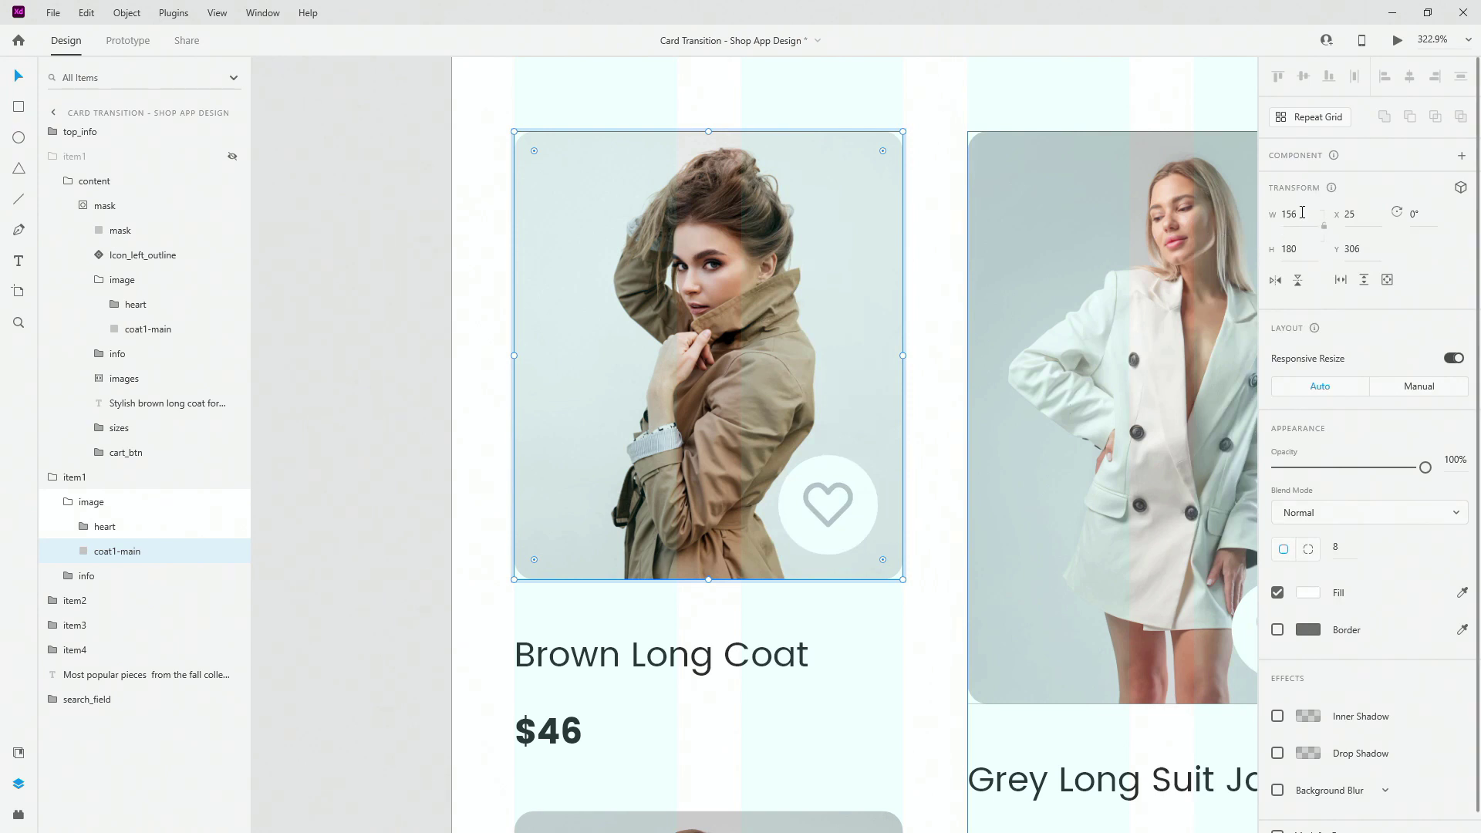
left_click(232, 156)
left_click(139, 328)
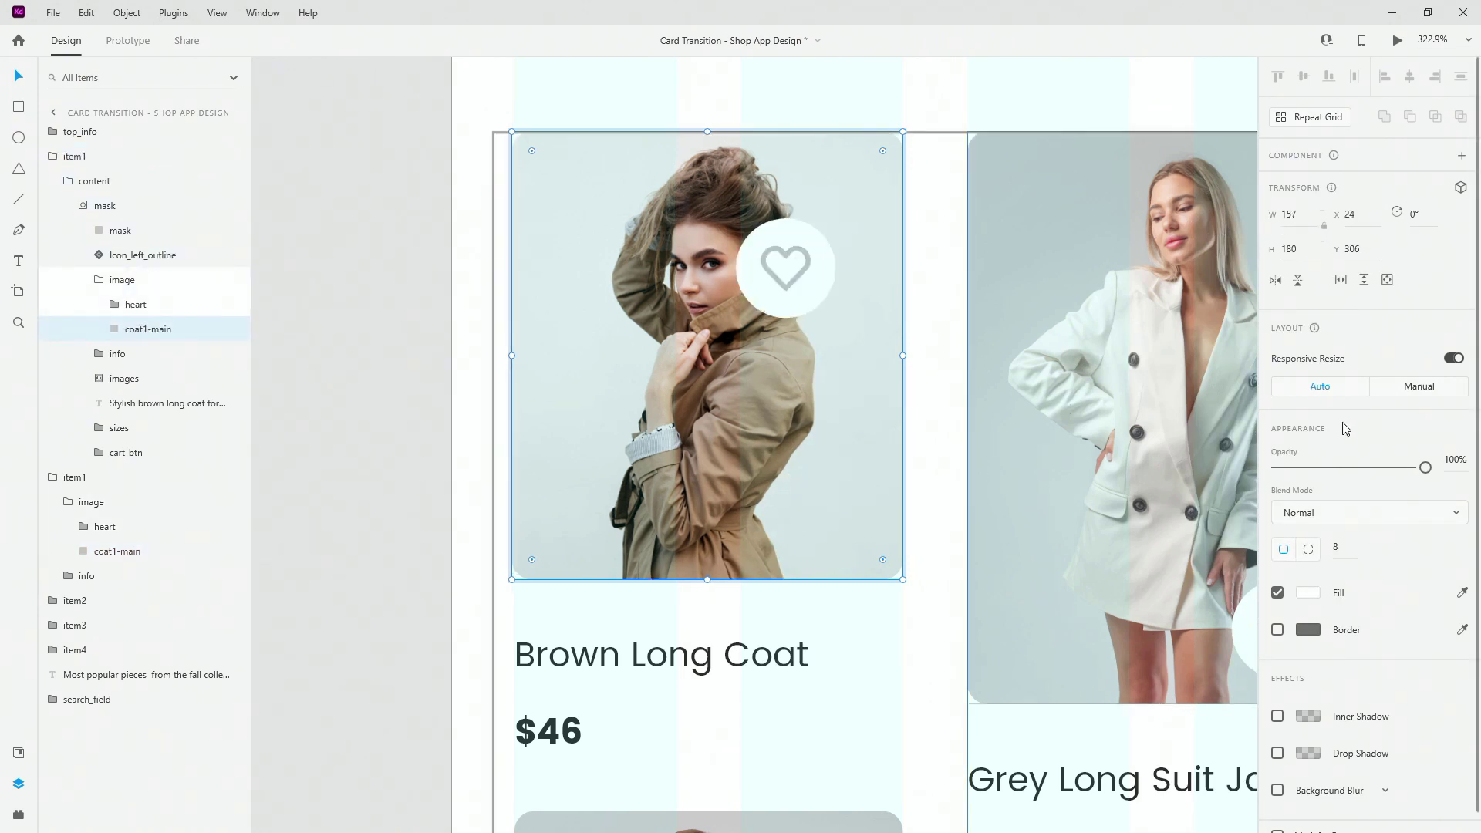
left_click(1304, 214)
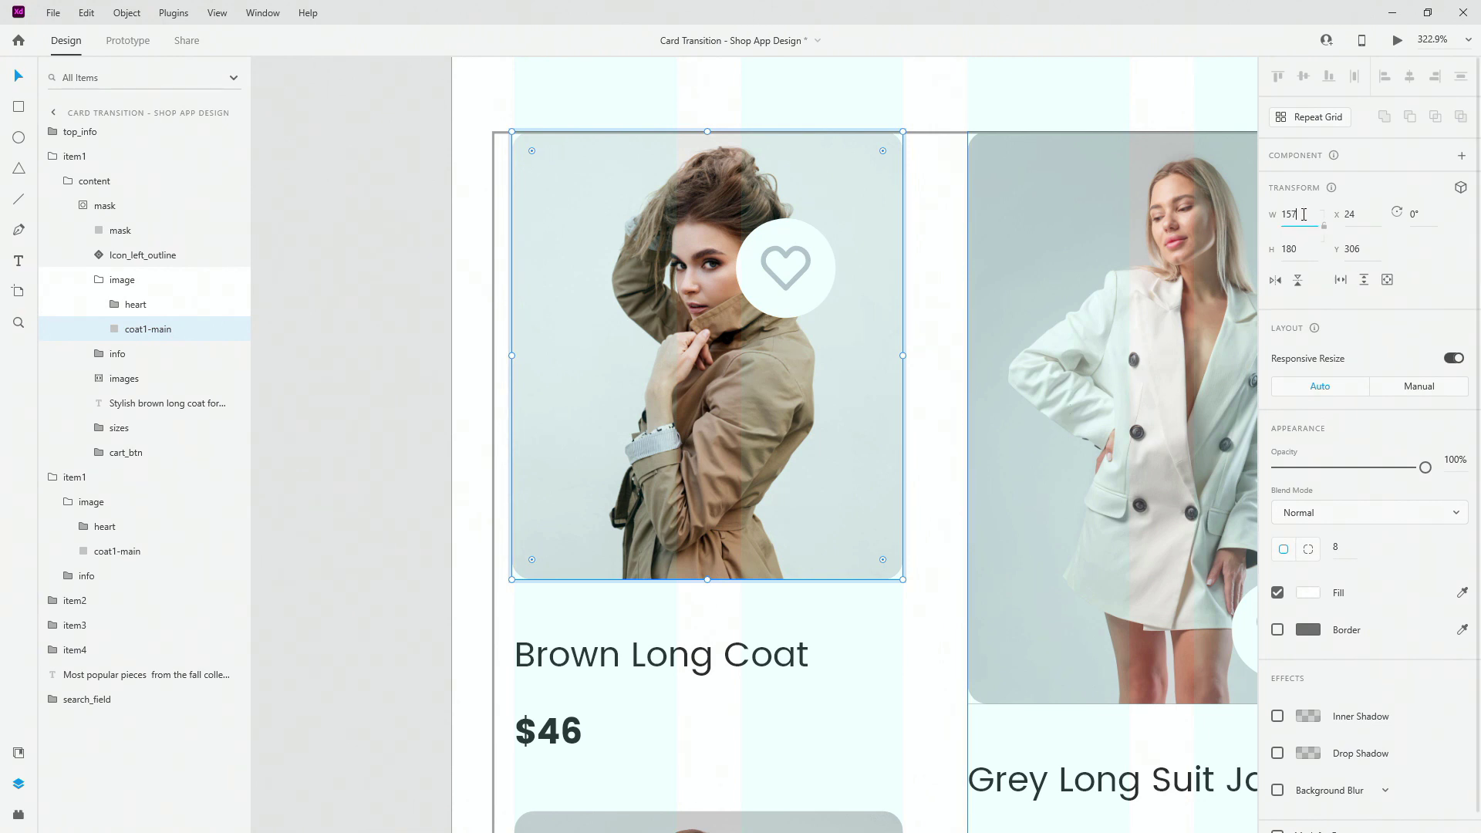
key("BackSpace")
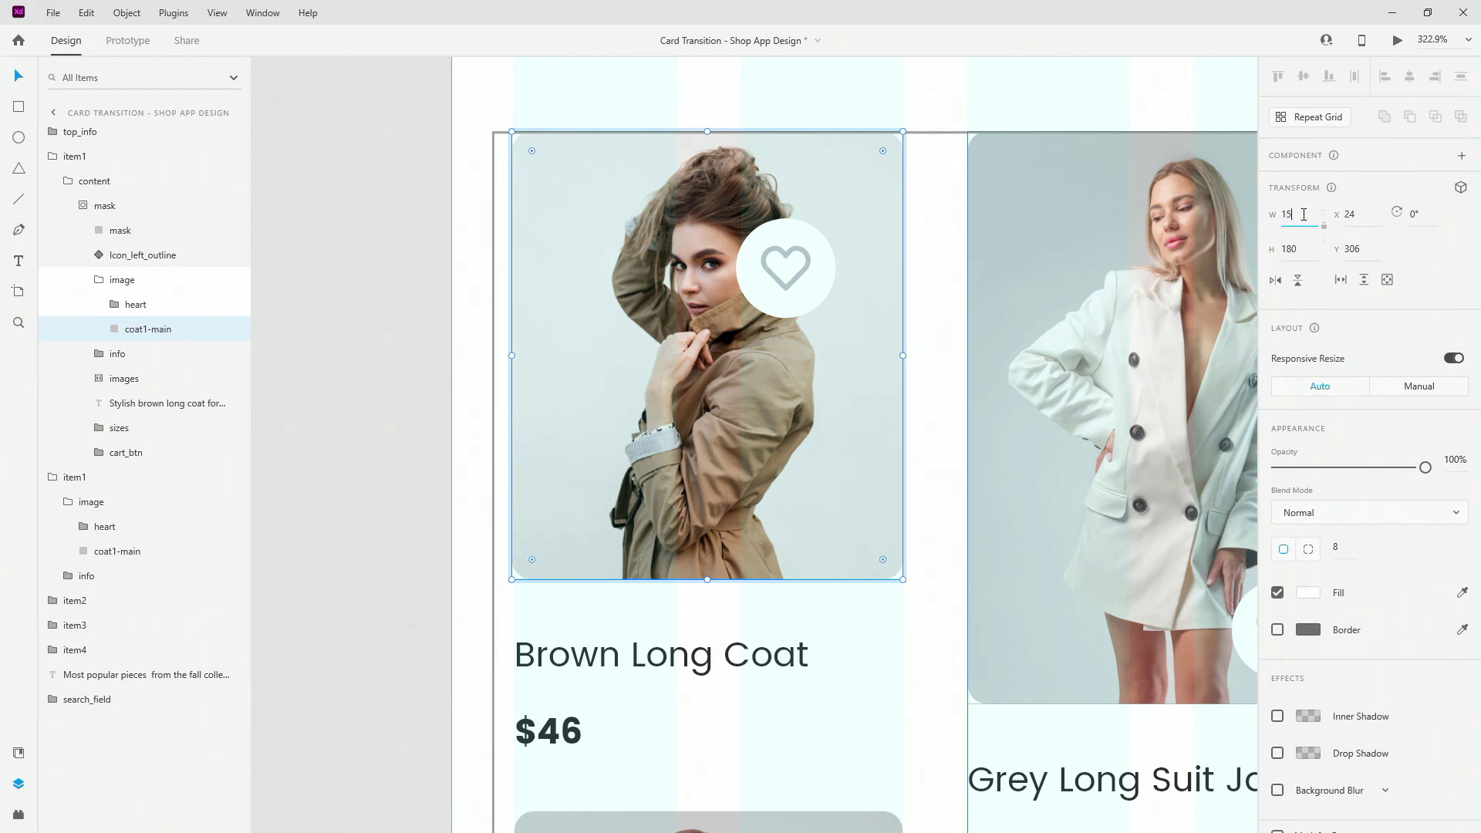
type("6")
key("Return")
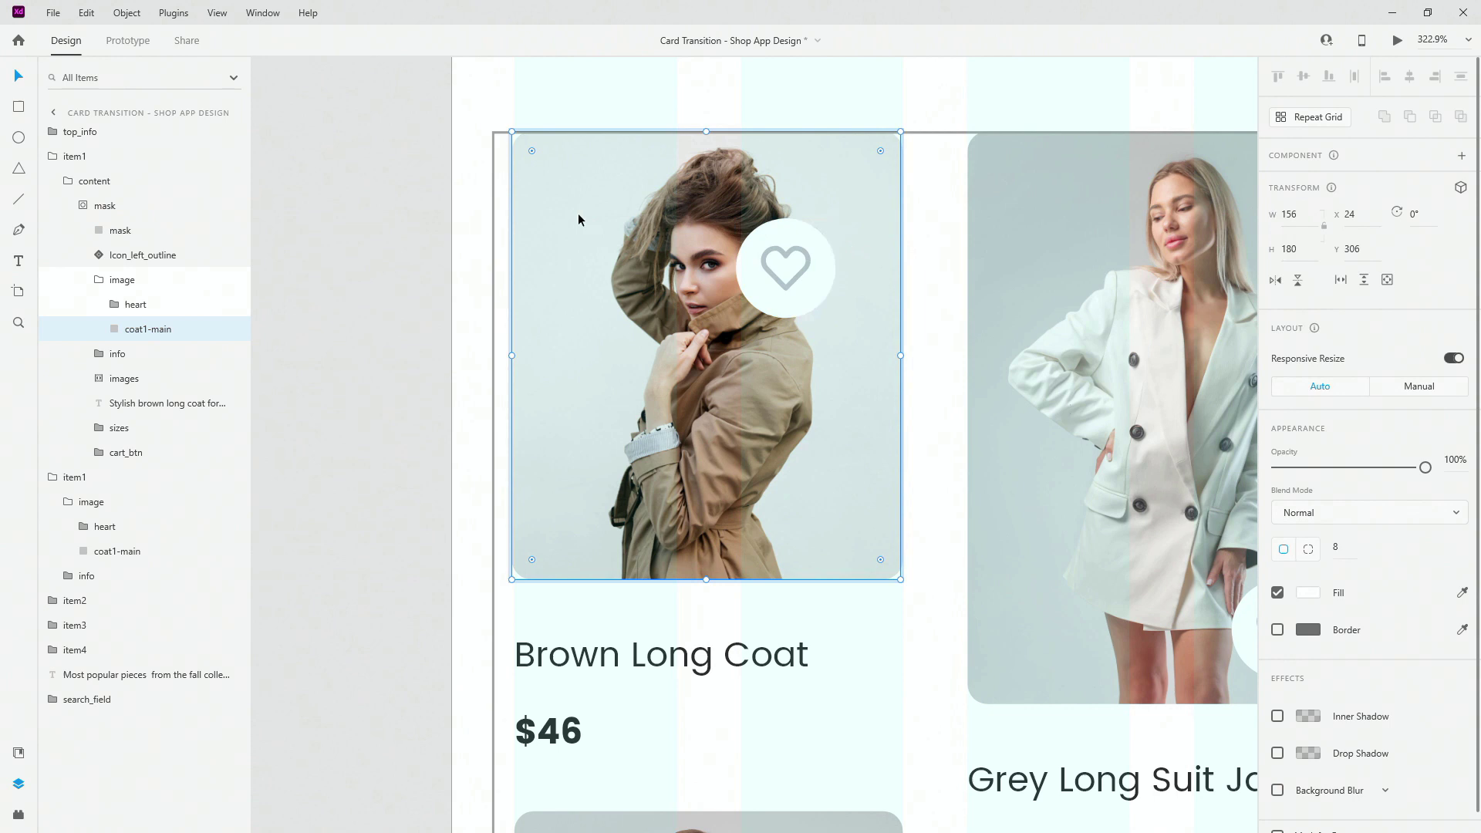
Move the Brown Long Coat title-and-price group under the photo, aligned at X 25, Y 505.
left_click(122, 279)
left_click(118, 353)
scroll(586, 355, "down", 5)
scroll(602, 357, "down", 2)
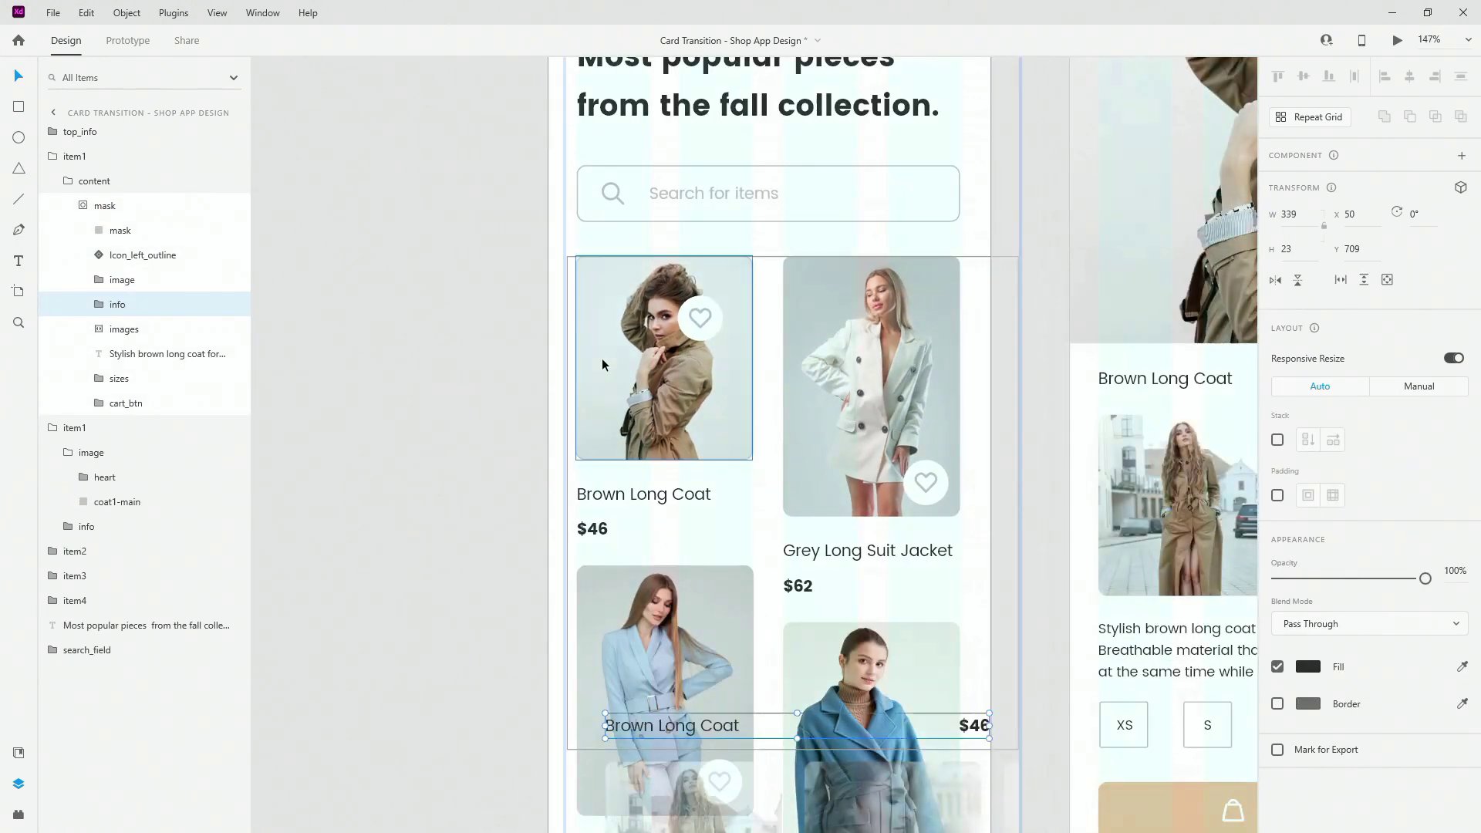
left_click_drag(601, 358, 660, 399)
scroll(631, 423, "up", 5)
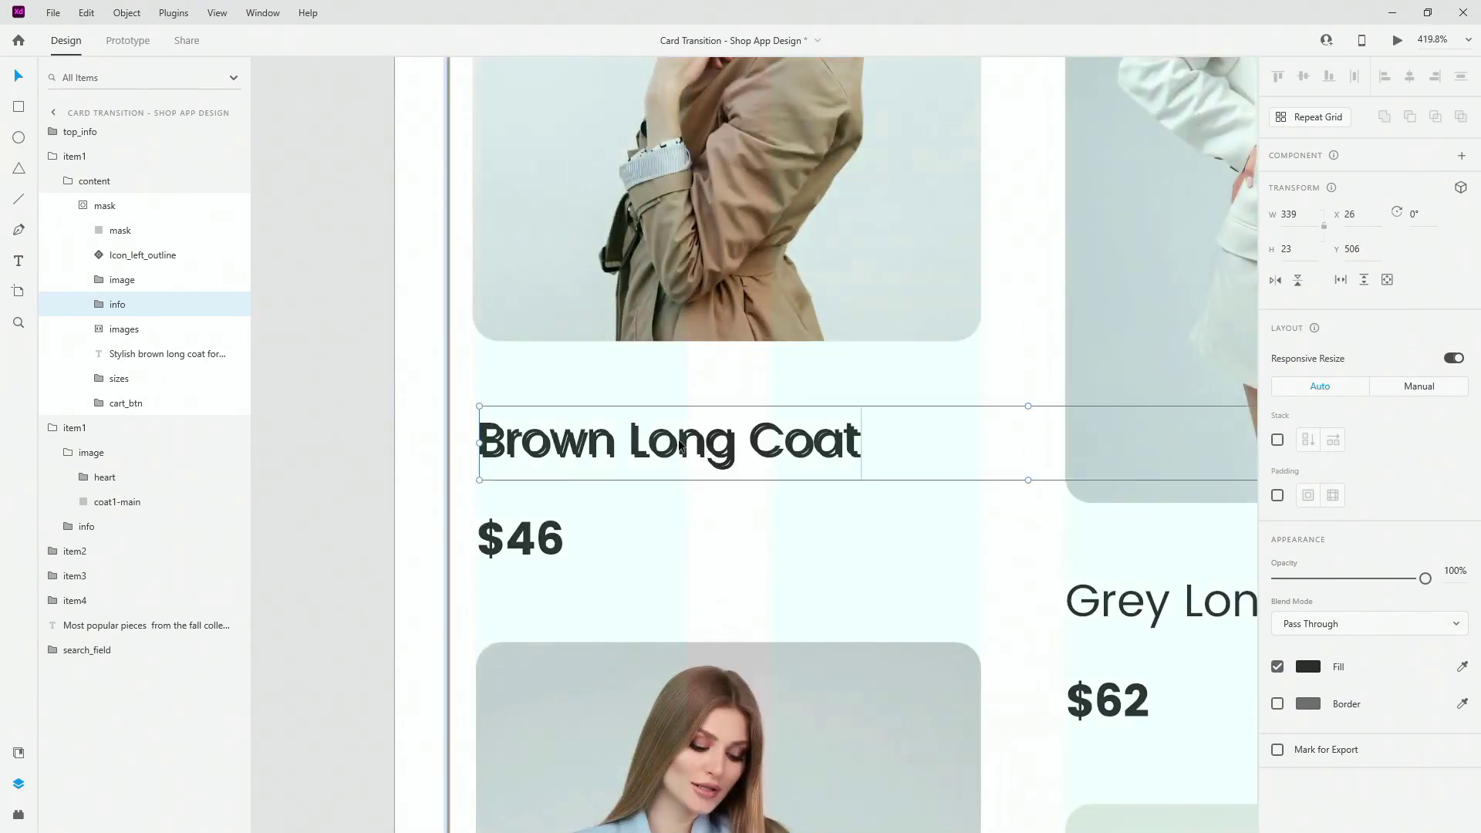
left_click_drag(866, 443, 866, 443)
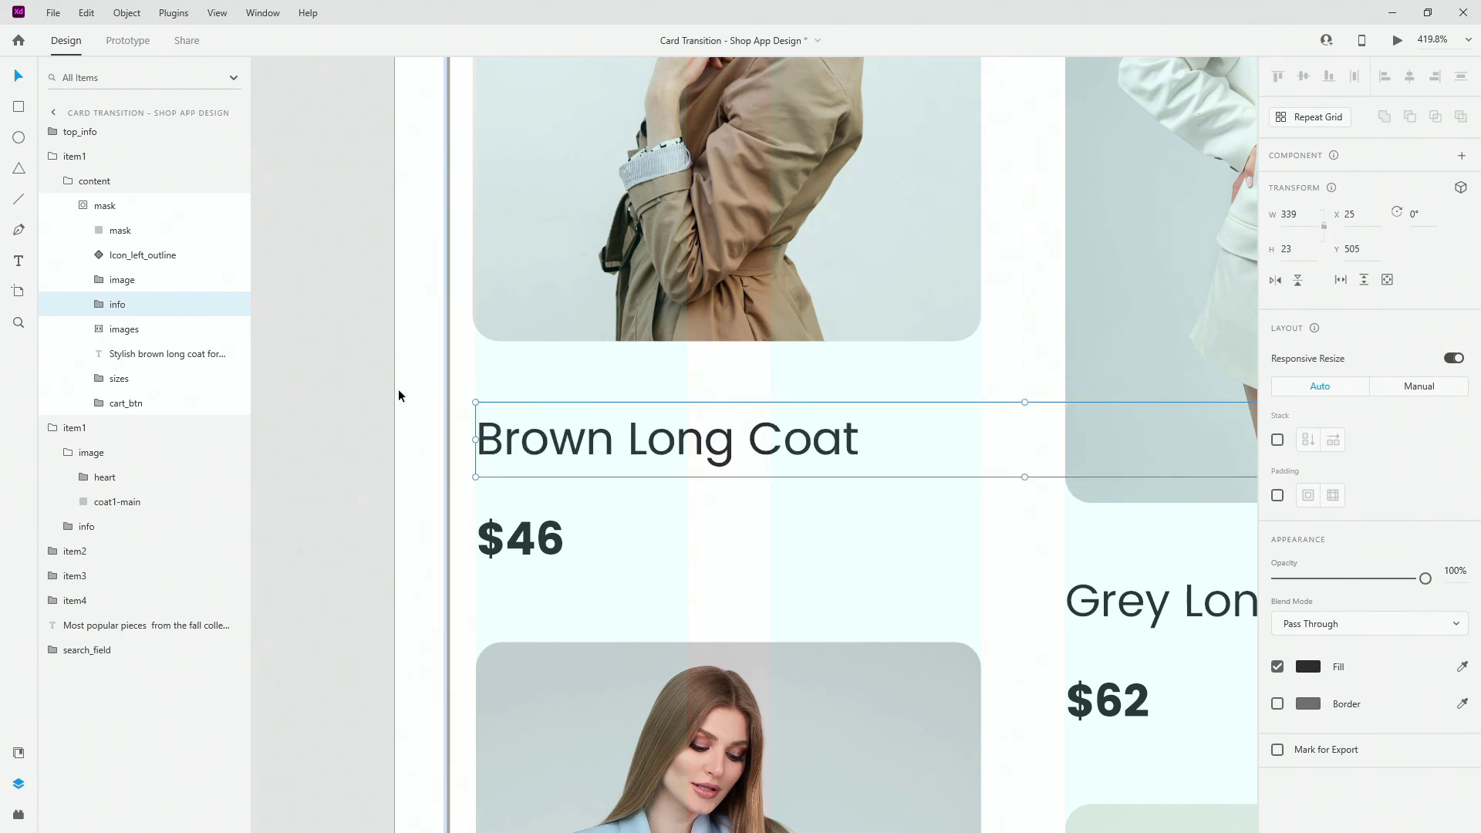
Stack the $46 price text directly below the Brown Long Coat title.
scroll(397, 393, "down", 2)
double_click(1042, 486)
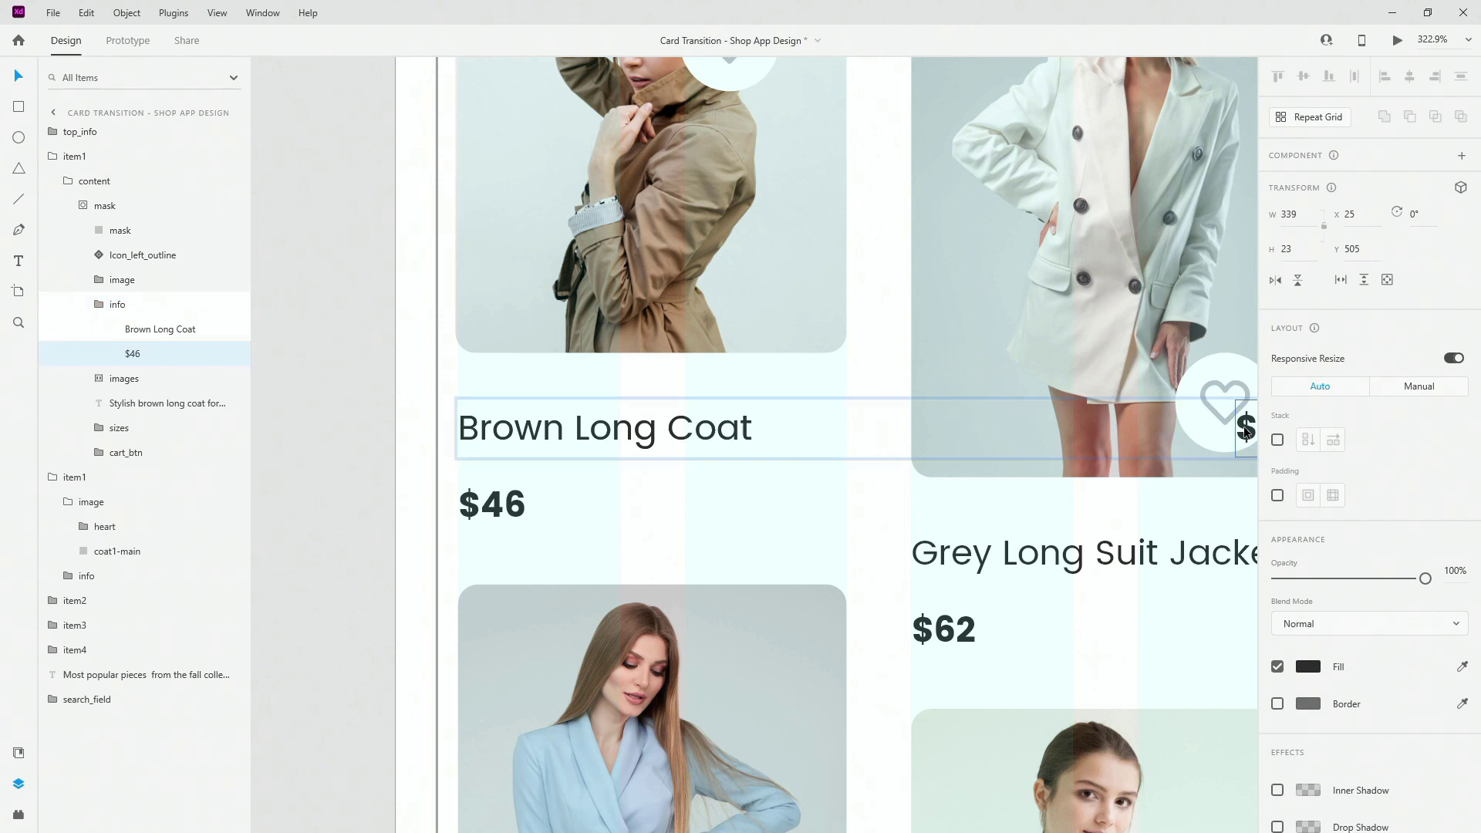
left_click_drag(1214, 441, 467, 505)
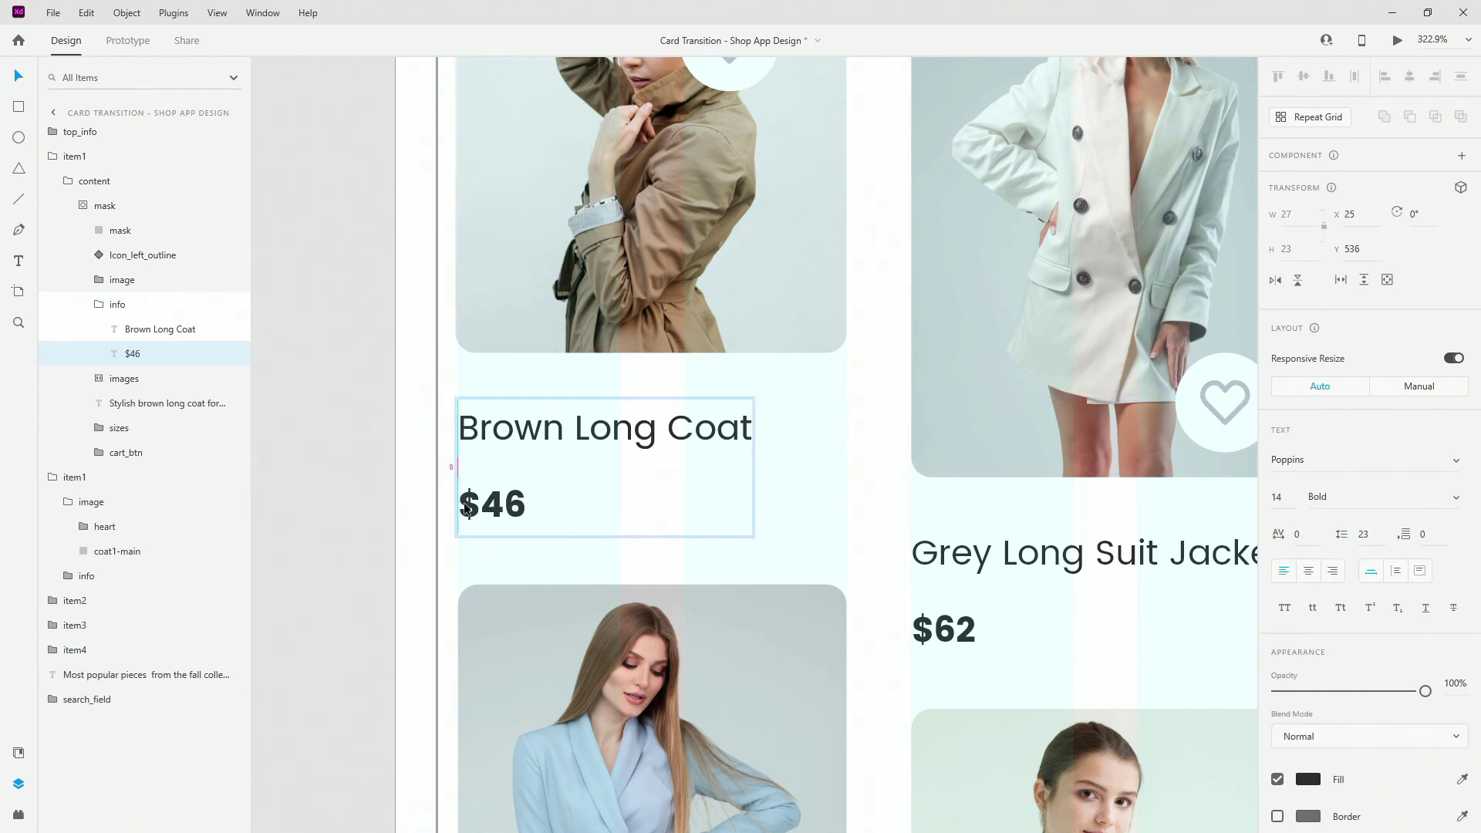
left_click(115, 304)
scroll(468, 326, "down", 2)
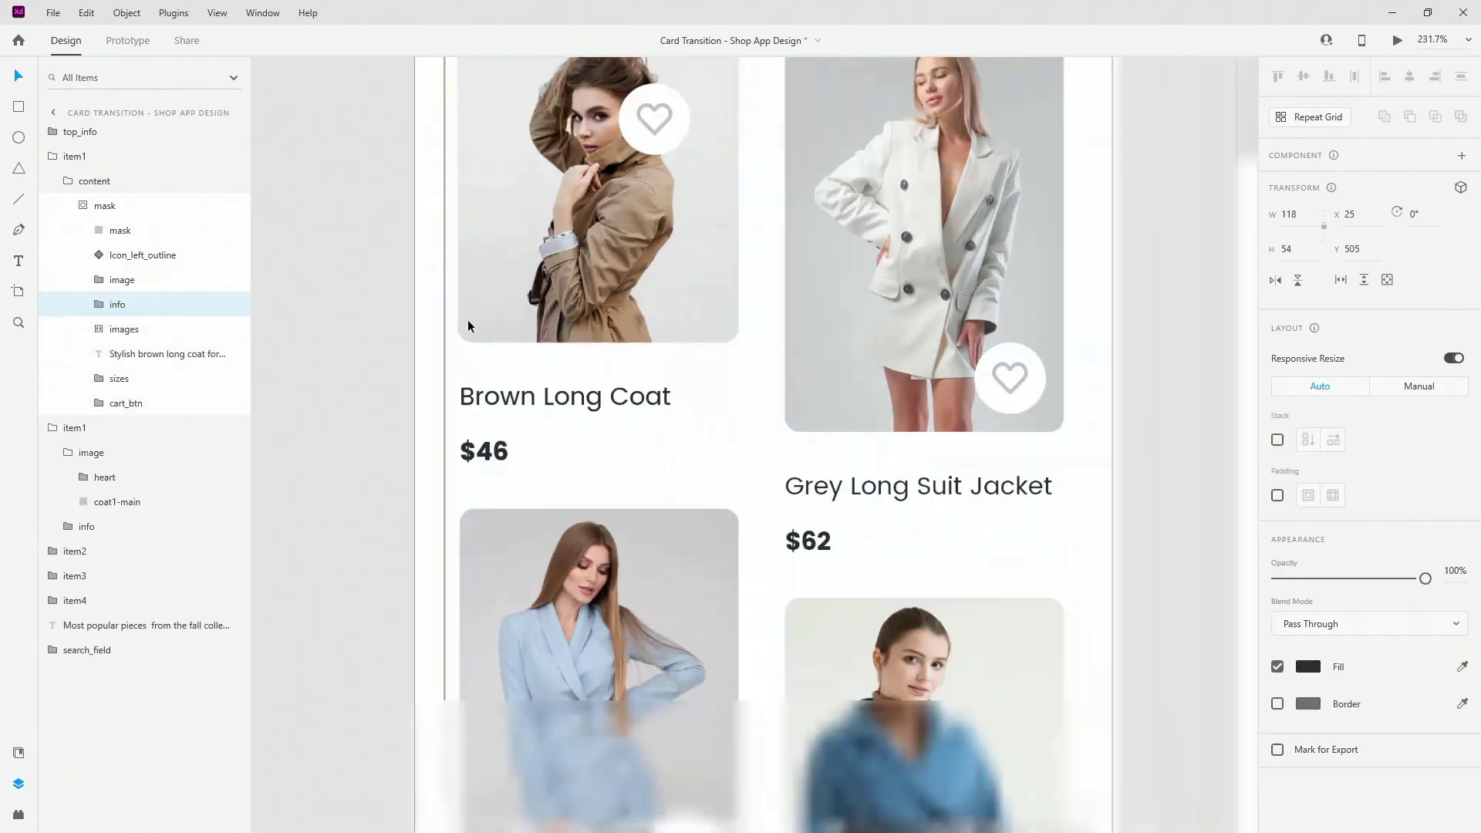
scroll(468, 326, "down", 1)
left_click(71, 205)
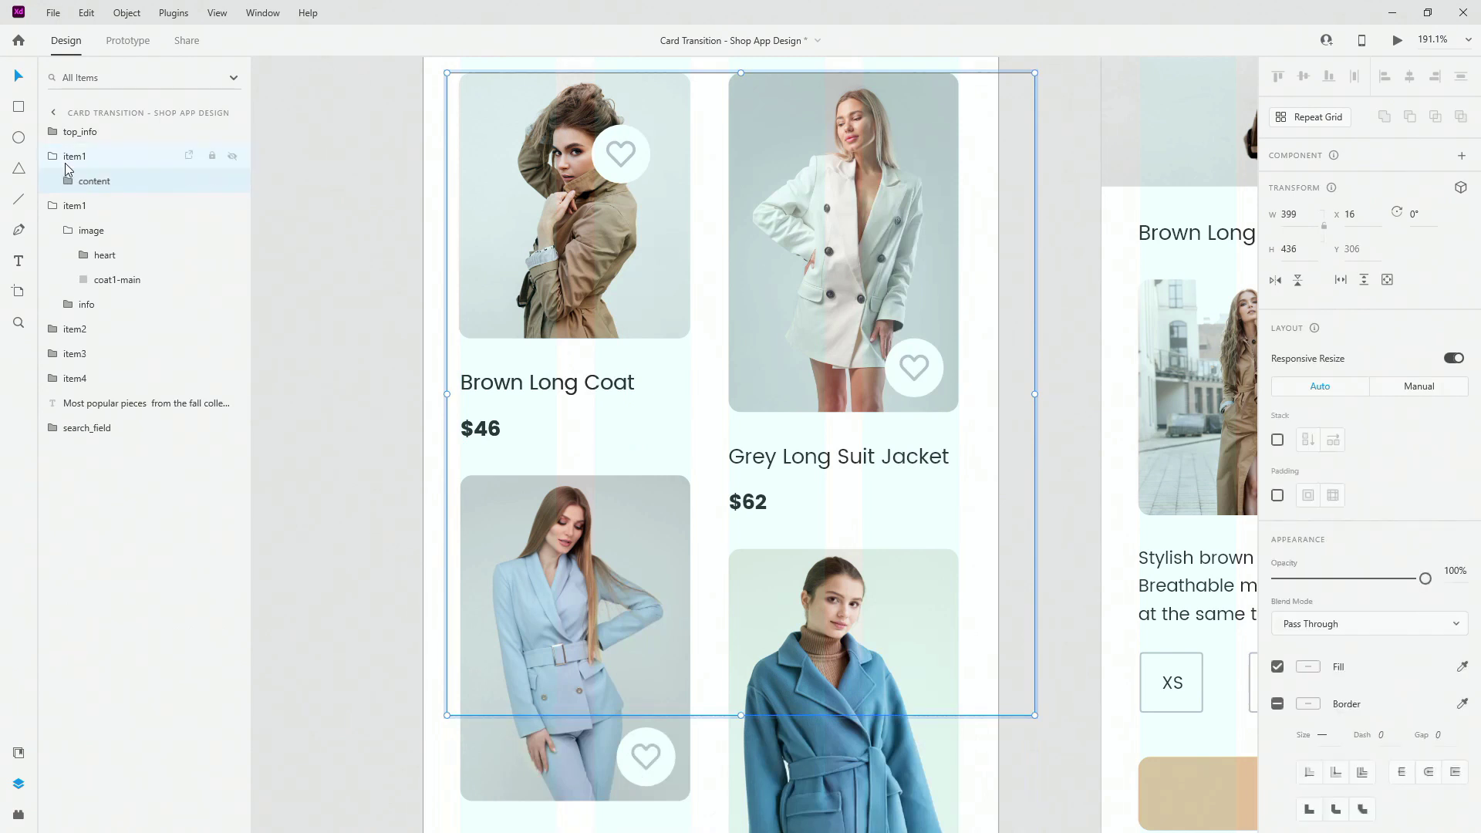
Hide and reshow the first item1 layer to compare it with the second card.
left_click(69, 160)
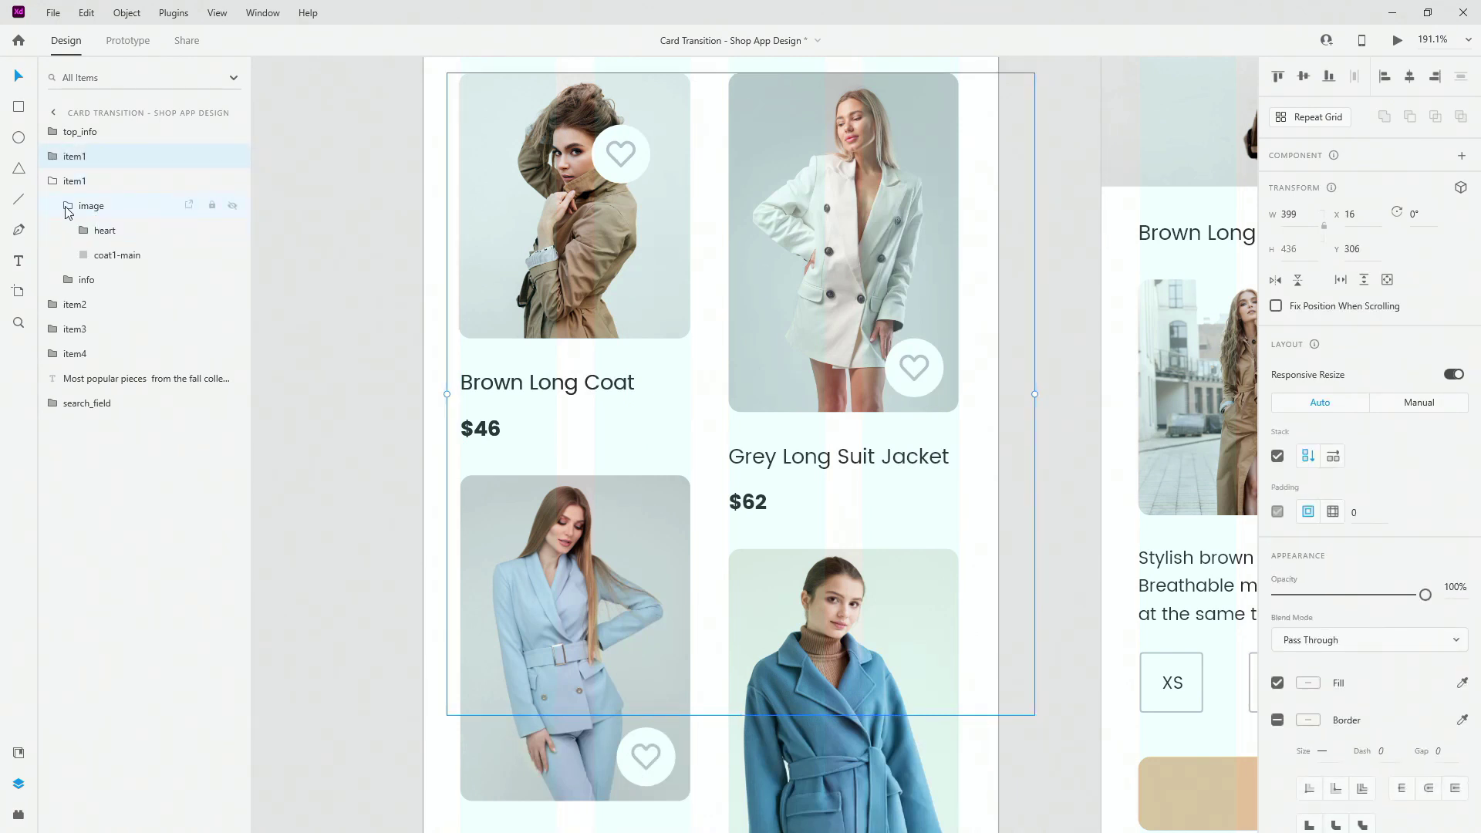
left_click(66, 186)
left_click(230, 158)
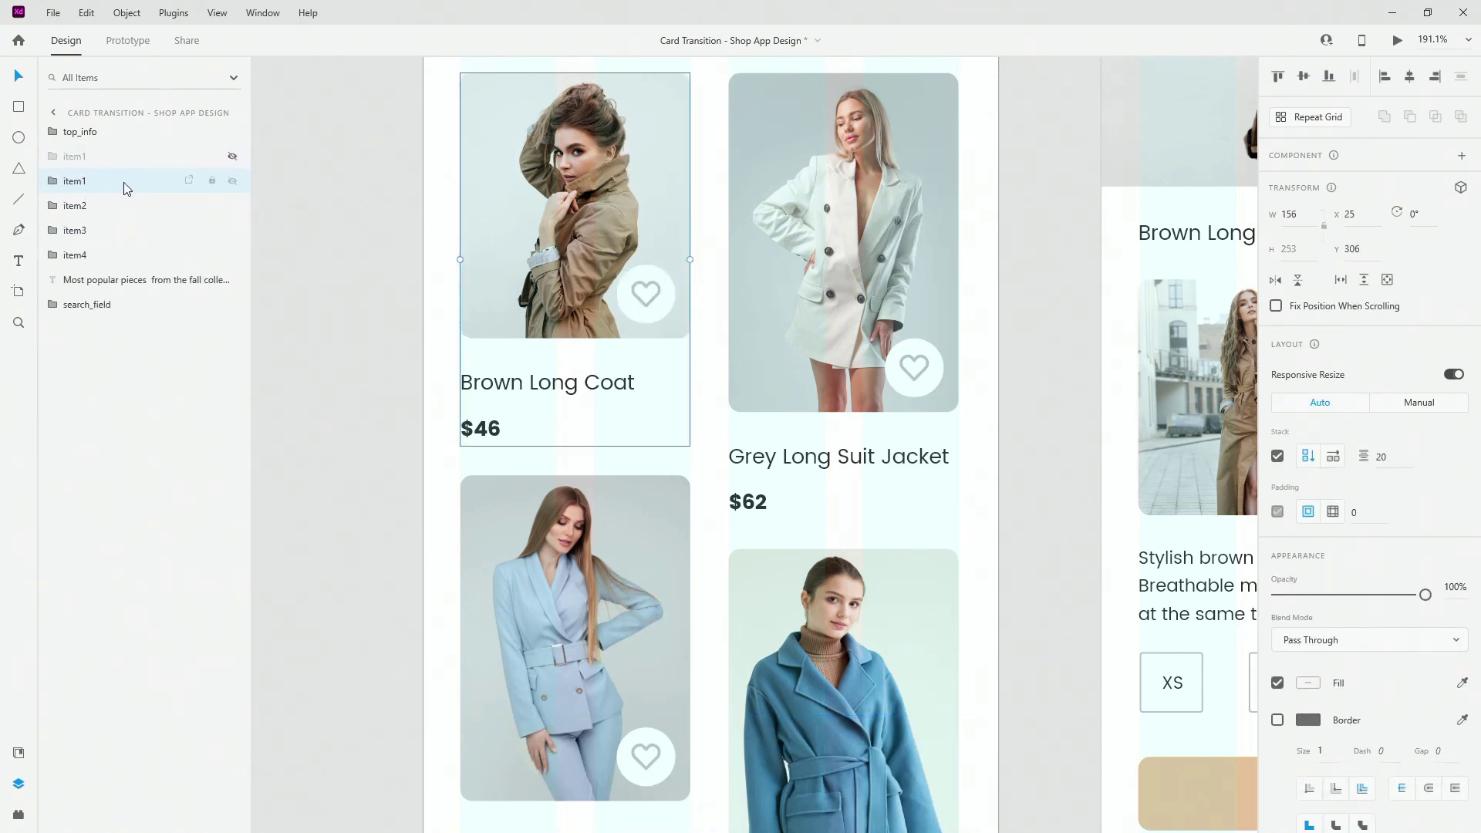
left_click(231, 158)
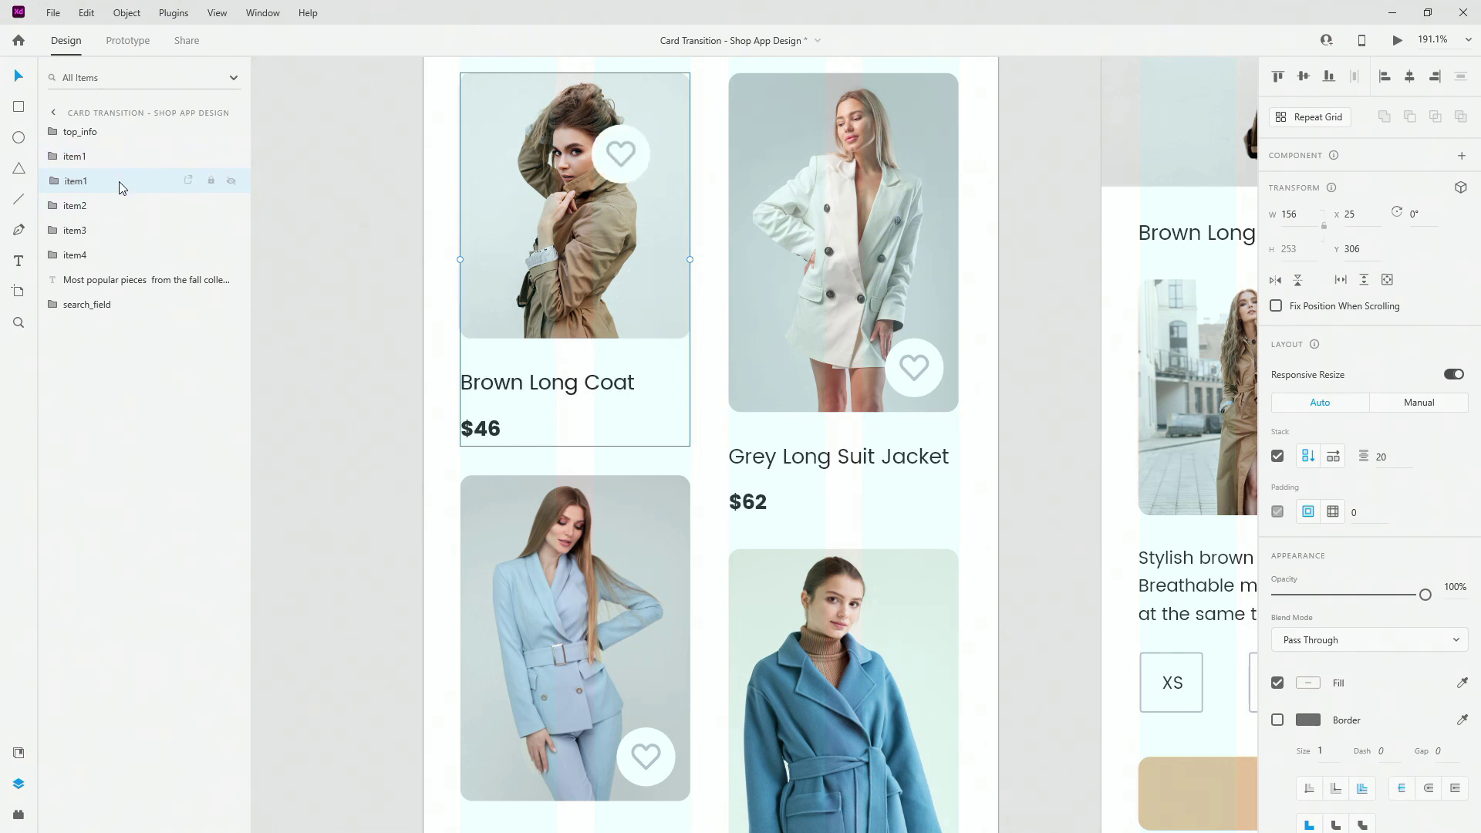
Expand item1 > content > mask > image in Layers and select the heart button.
left_click_drag(119, 182, 71, 185)
left_click(71, 182)
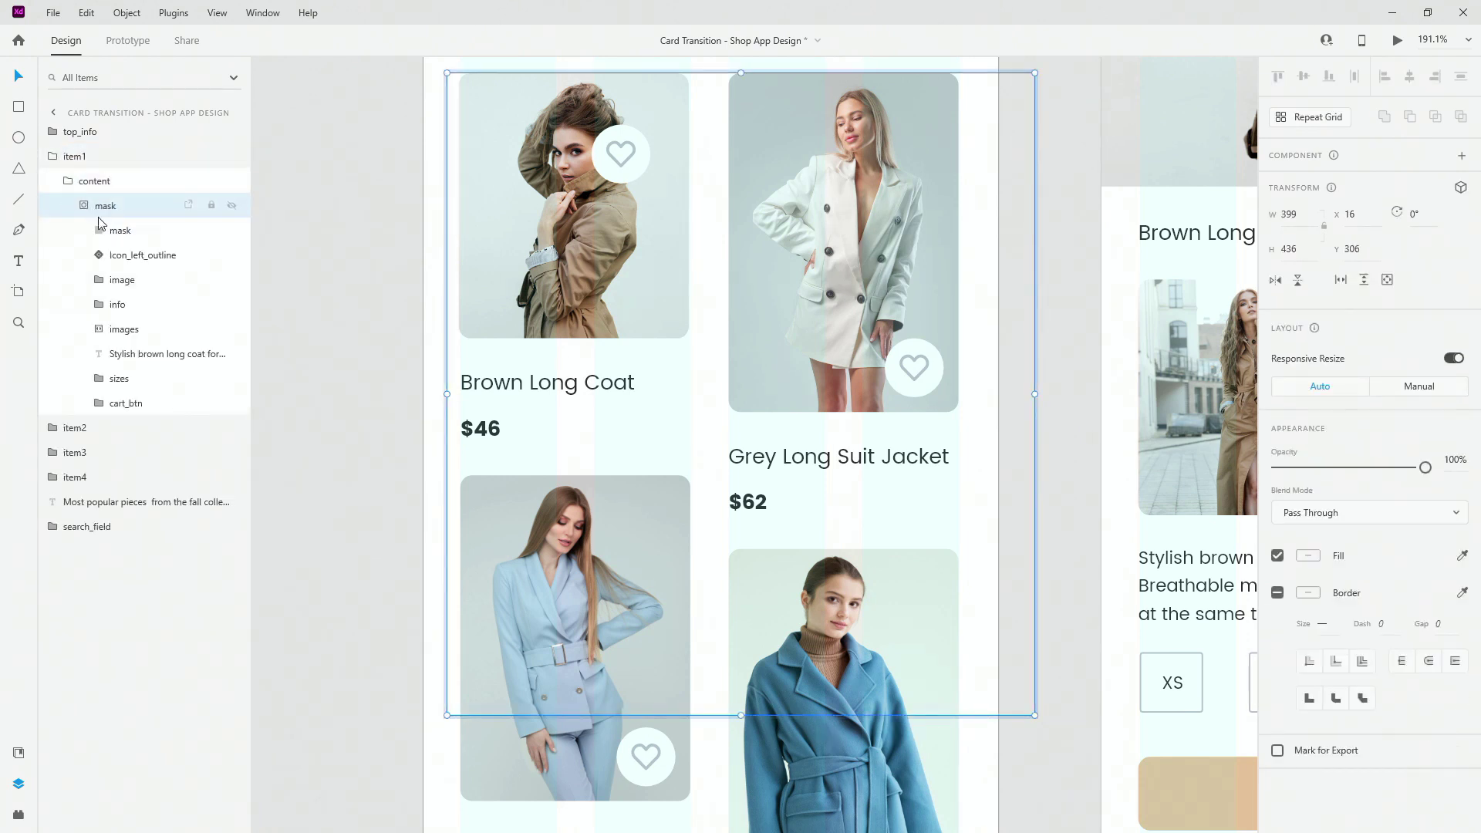
left_click(82, 205)
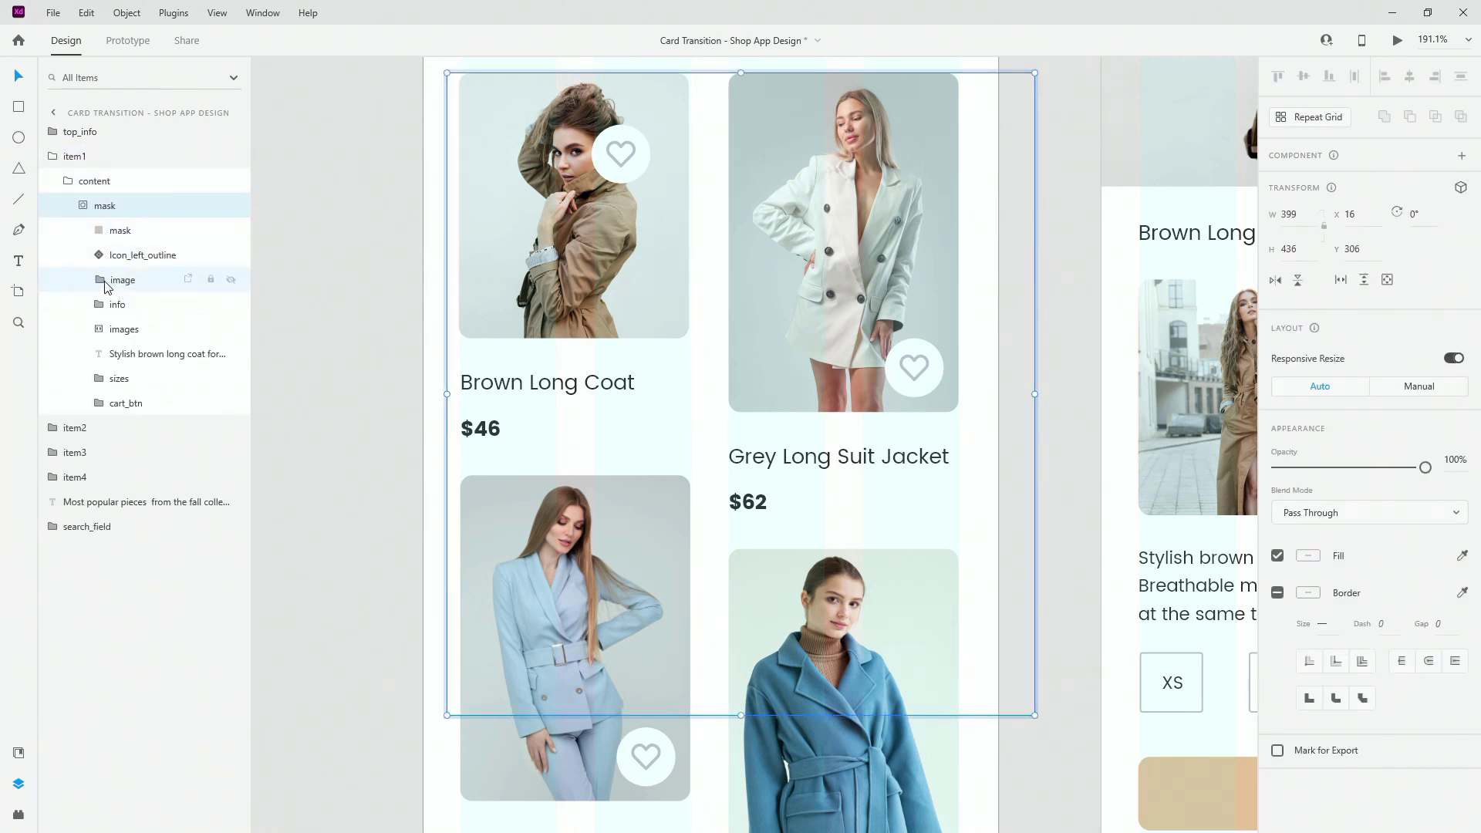
left_click(100, 279)
left_click(135, 304)
Place the heart in the coat photo's bottom-right corner at X 130, Y 436.
scroll(639, 118, "up", 3)
left_click_drag(623, 159, 686, 434)
key("shift+Left")
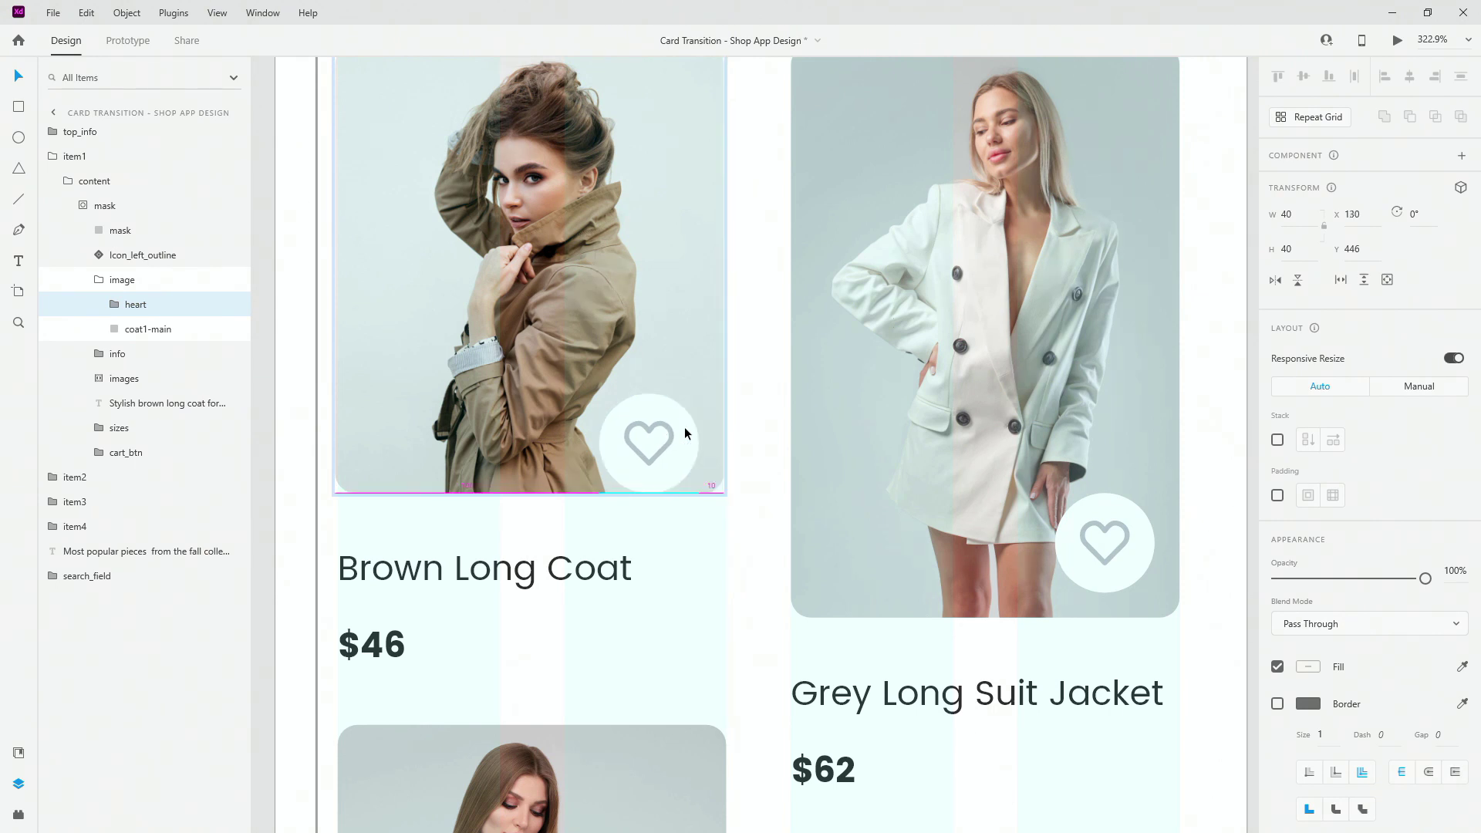
key("shift+Up")
scroll(685, 433, "up", 5)
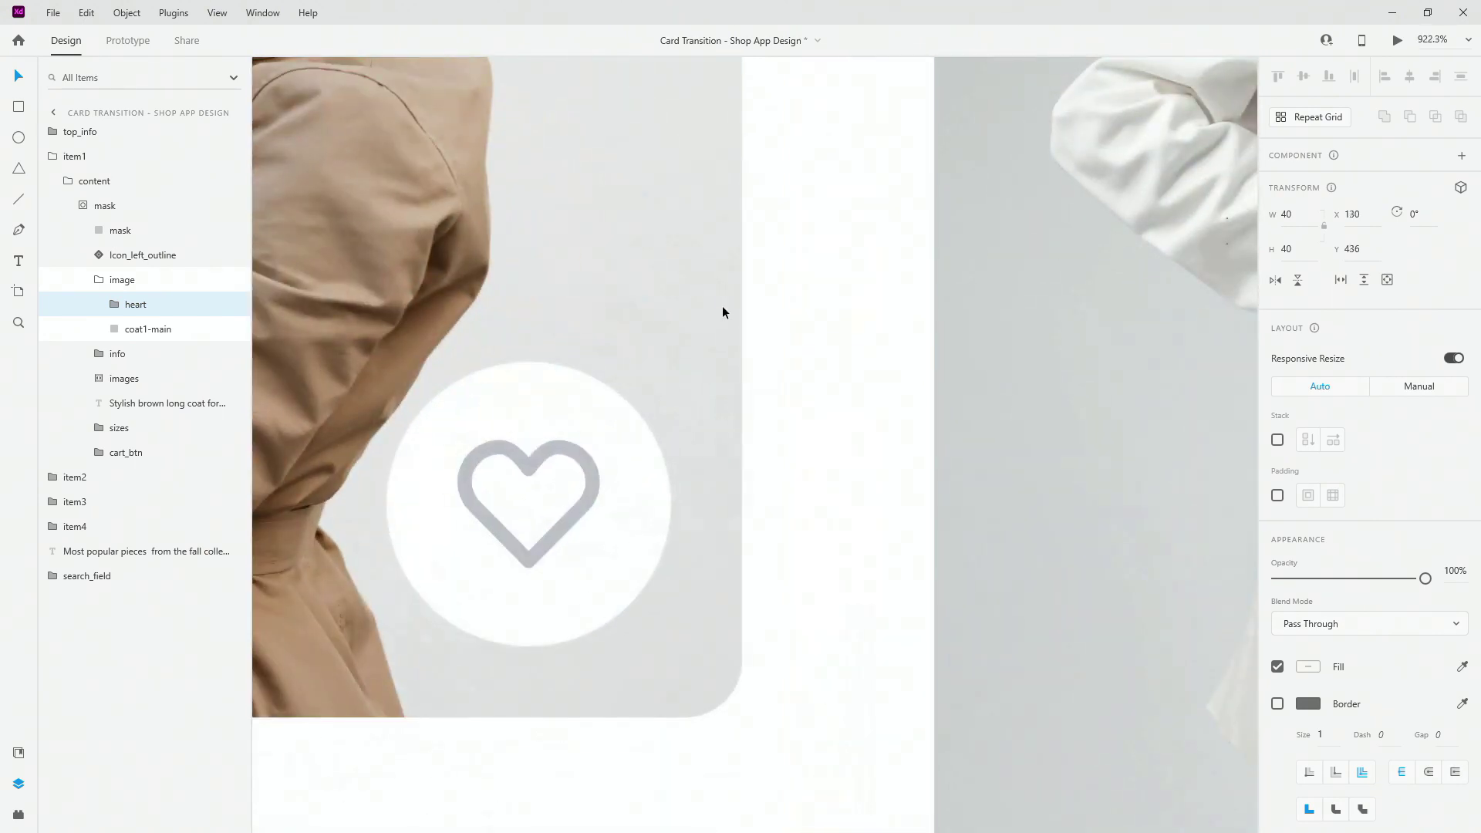
scroll(739, 322, "down", 4)
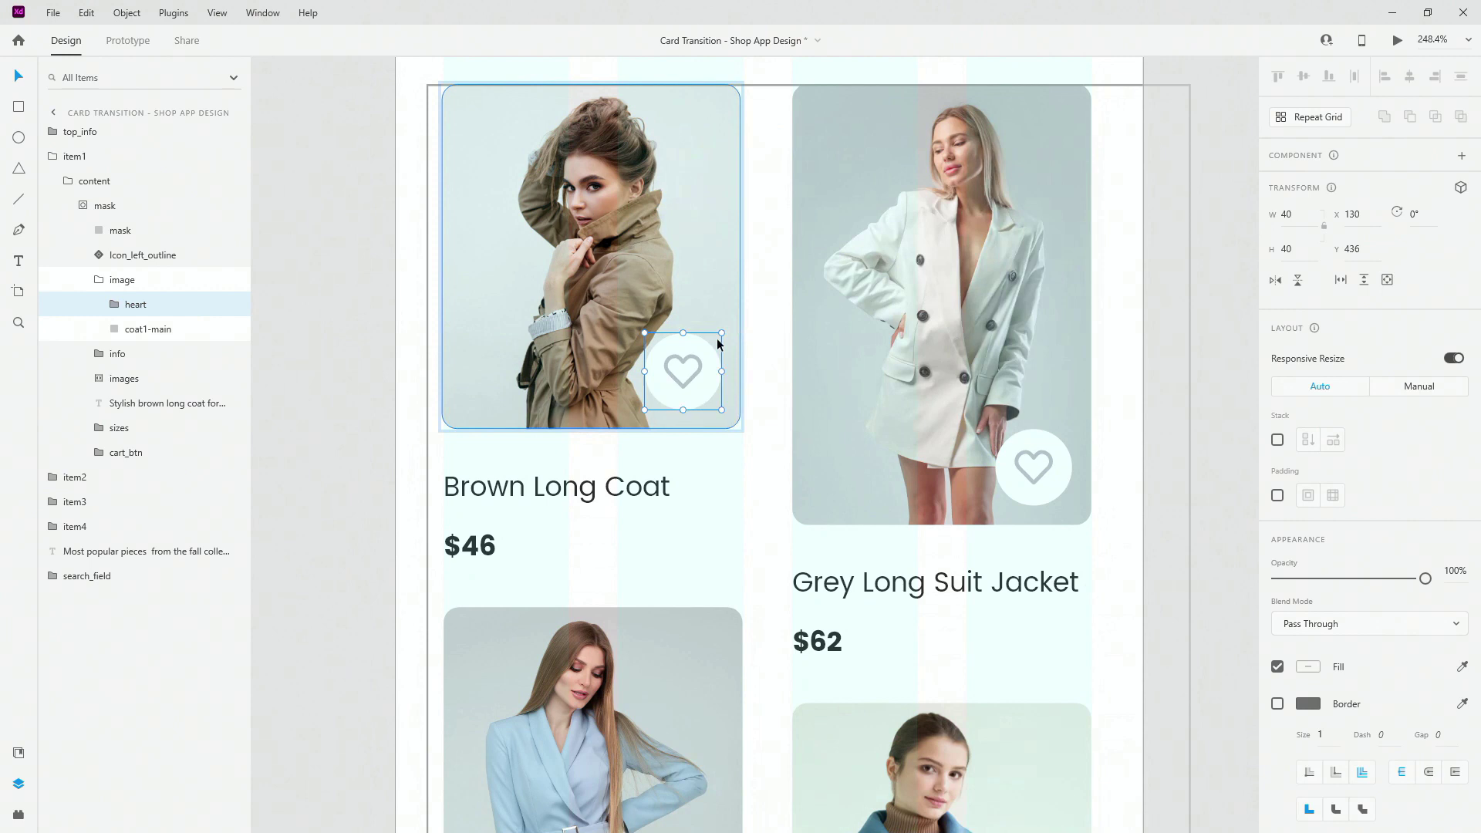
scroll(604, 318, "down", 3)
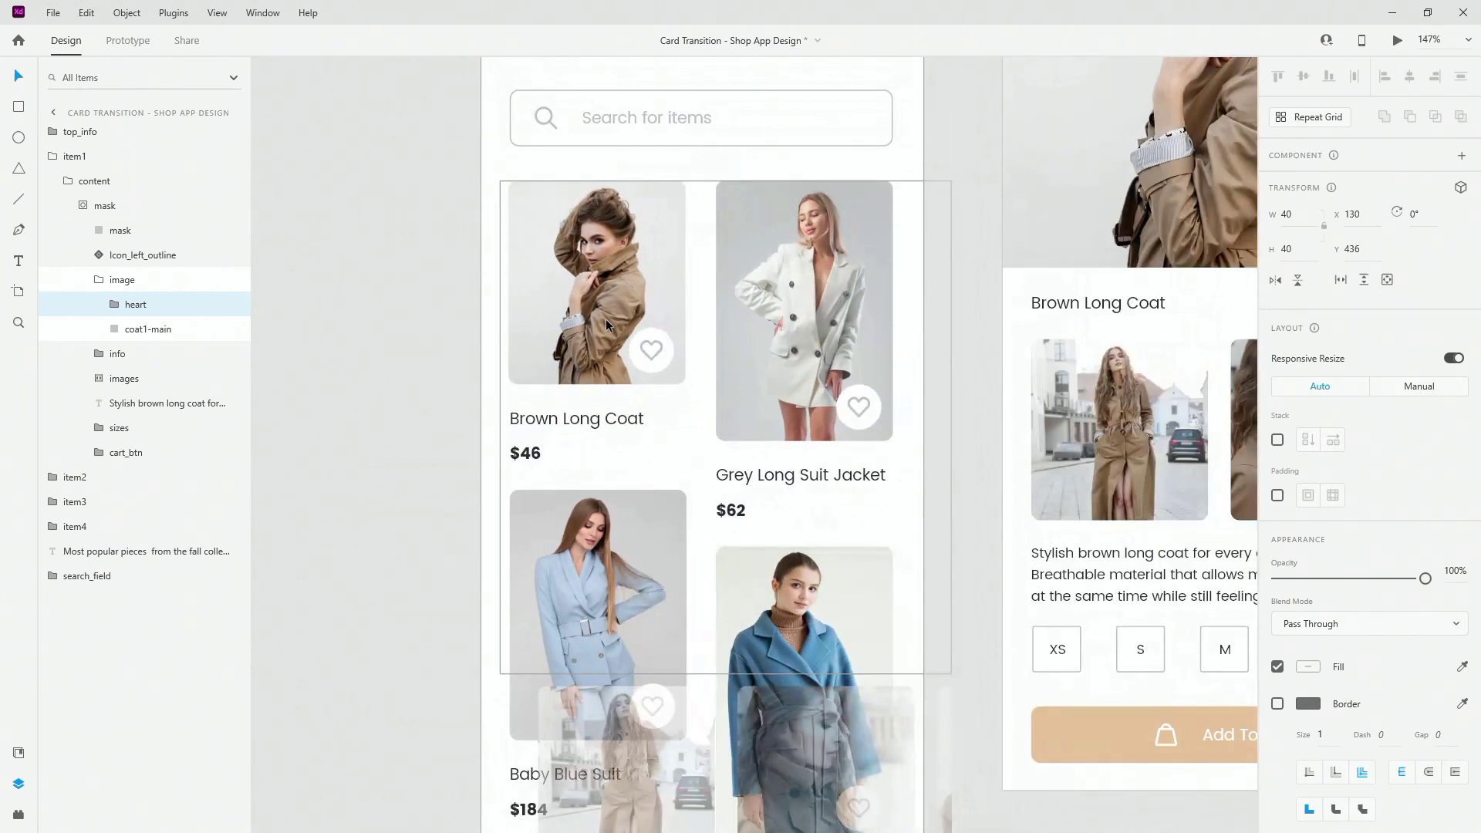
Trim the mask shape to 169×259 at X 19, Y 303 around the Brown Long Coat card.
left_click(122, 279)
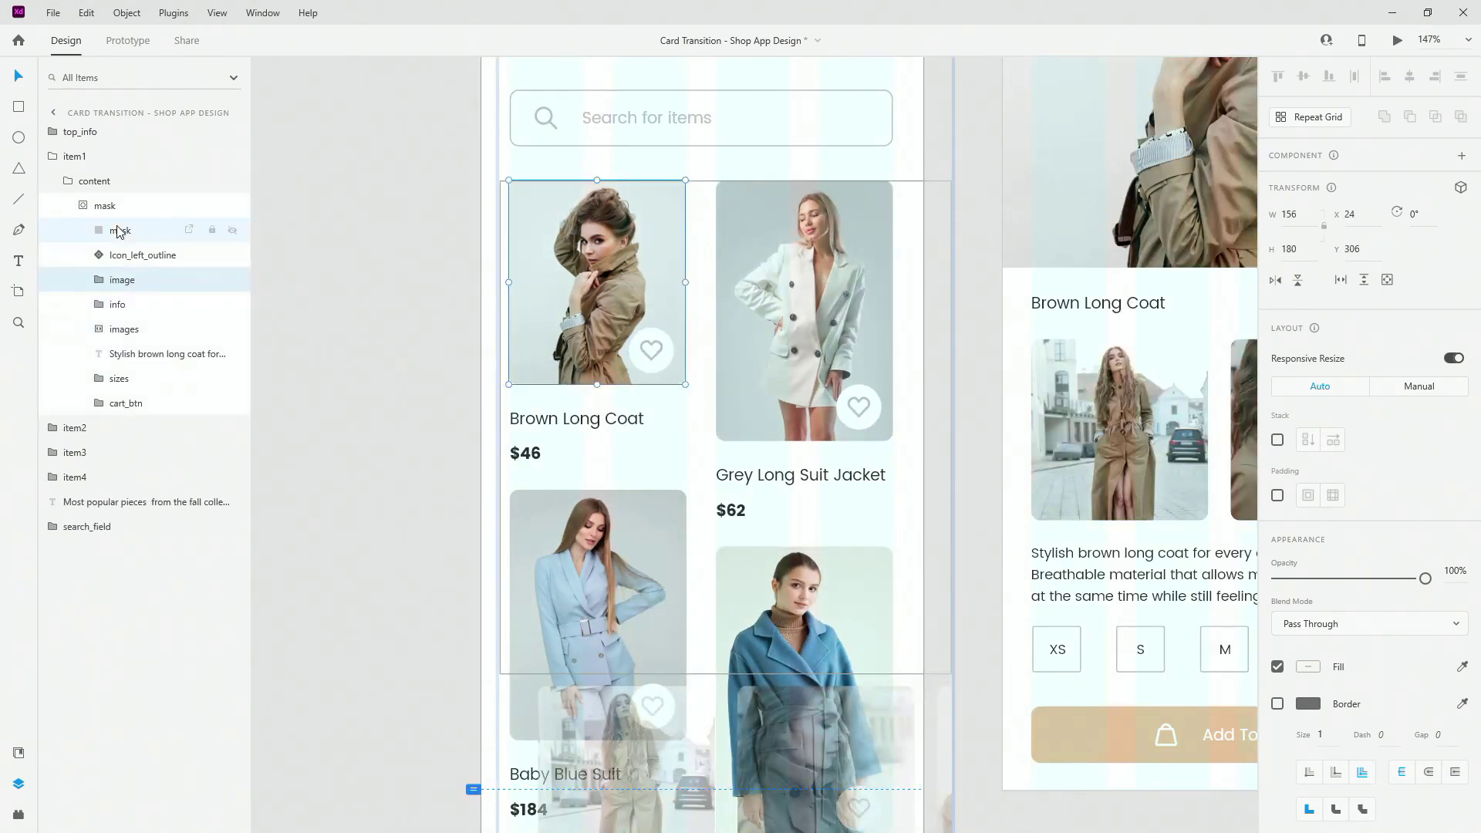
left_click(119, 229)
scroll(545, 212, "up", 2)
scroll(715, 174, "up", 3)
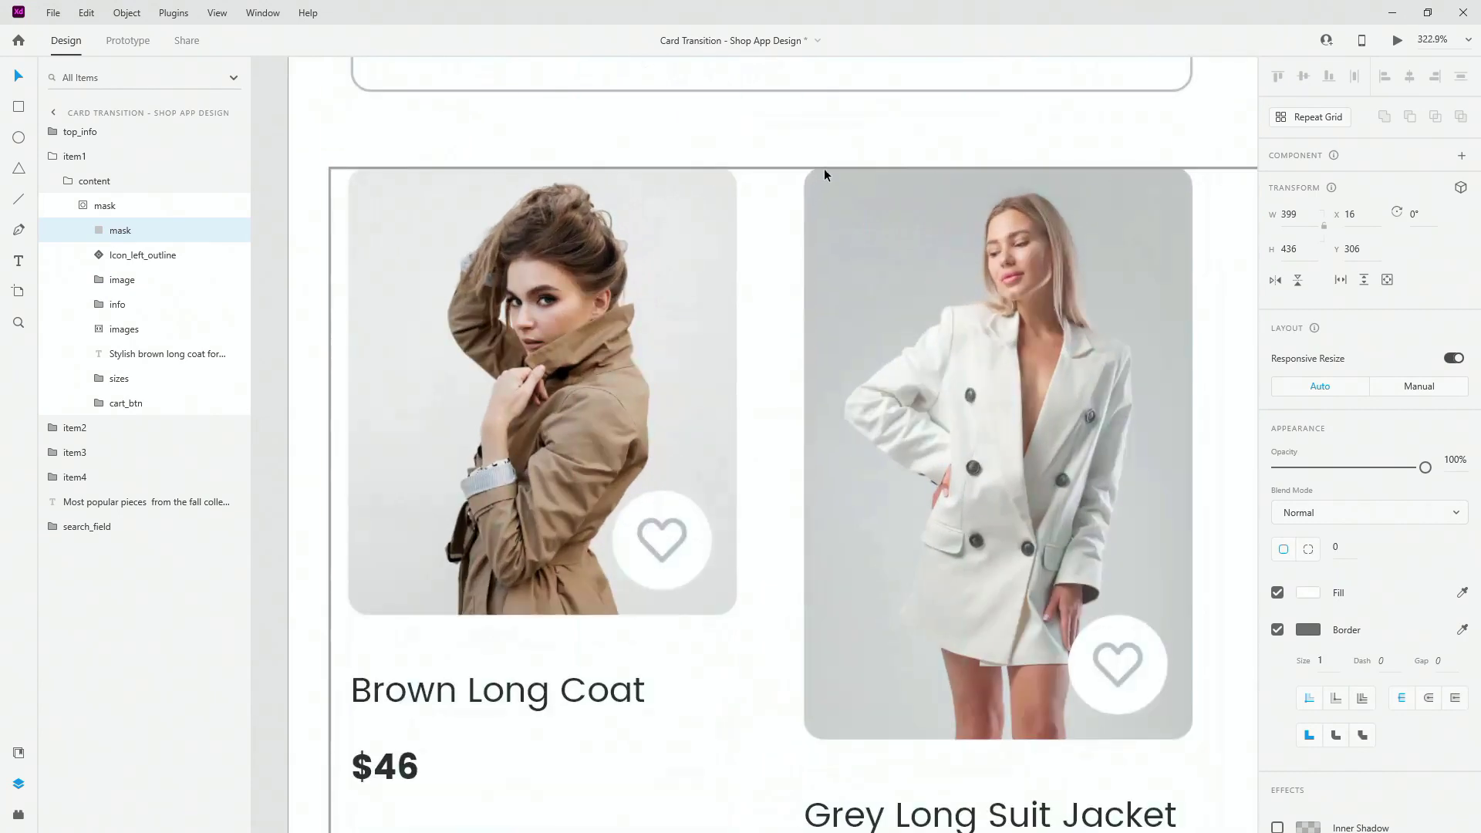
left_click_drag(826, 165, 828, 160)
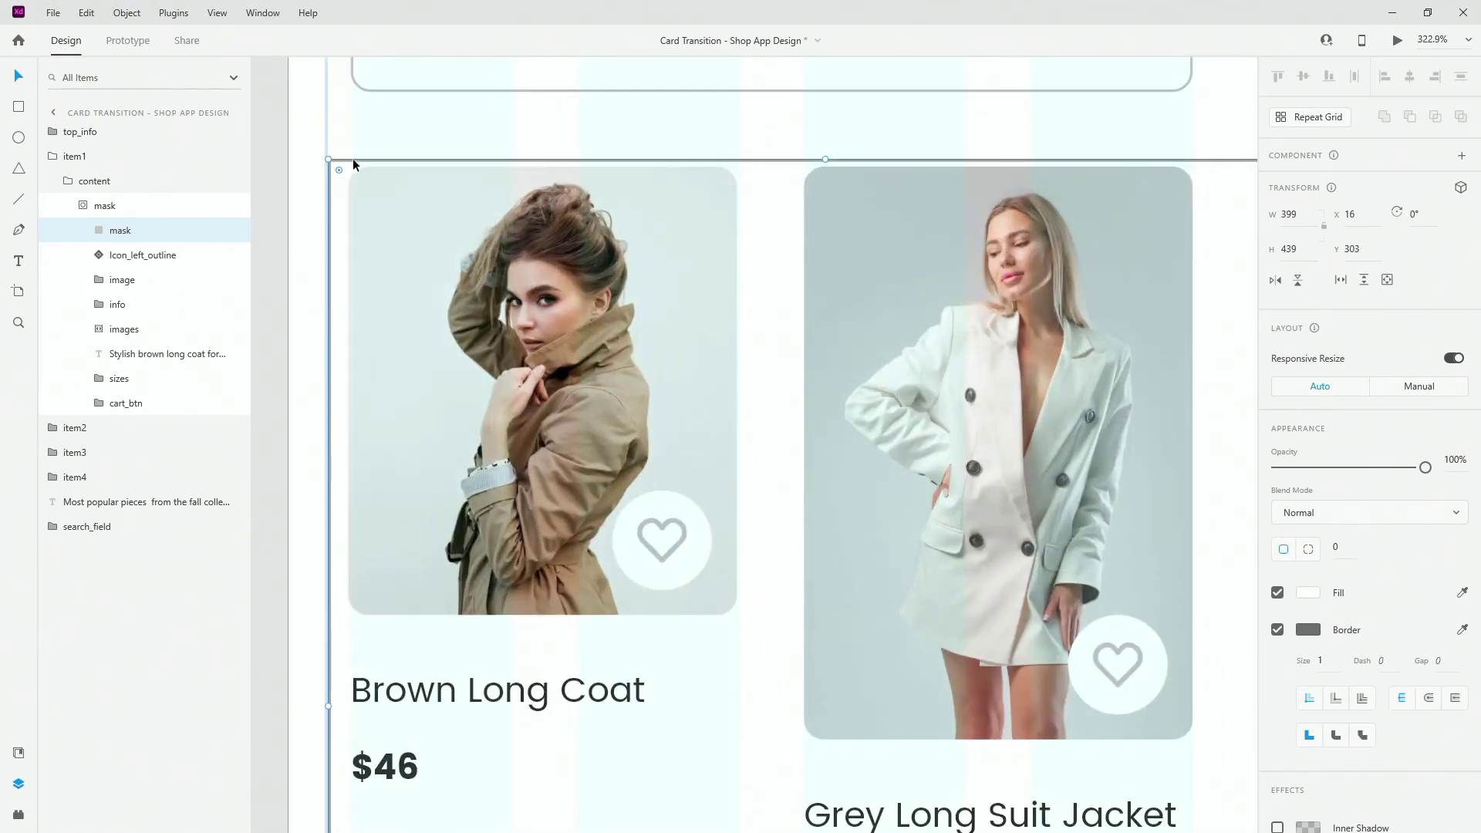
scroll(343, 409, "down", 3)
left_click_drag(328, 590, 336, 588)
scroll(337, 588, "down", 5)
scroll(762, 478, "down", 3)
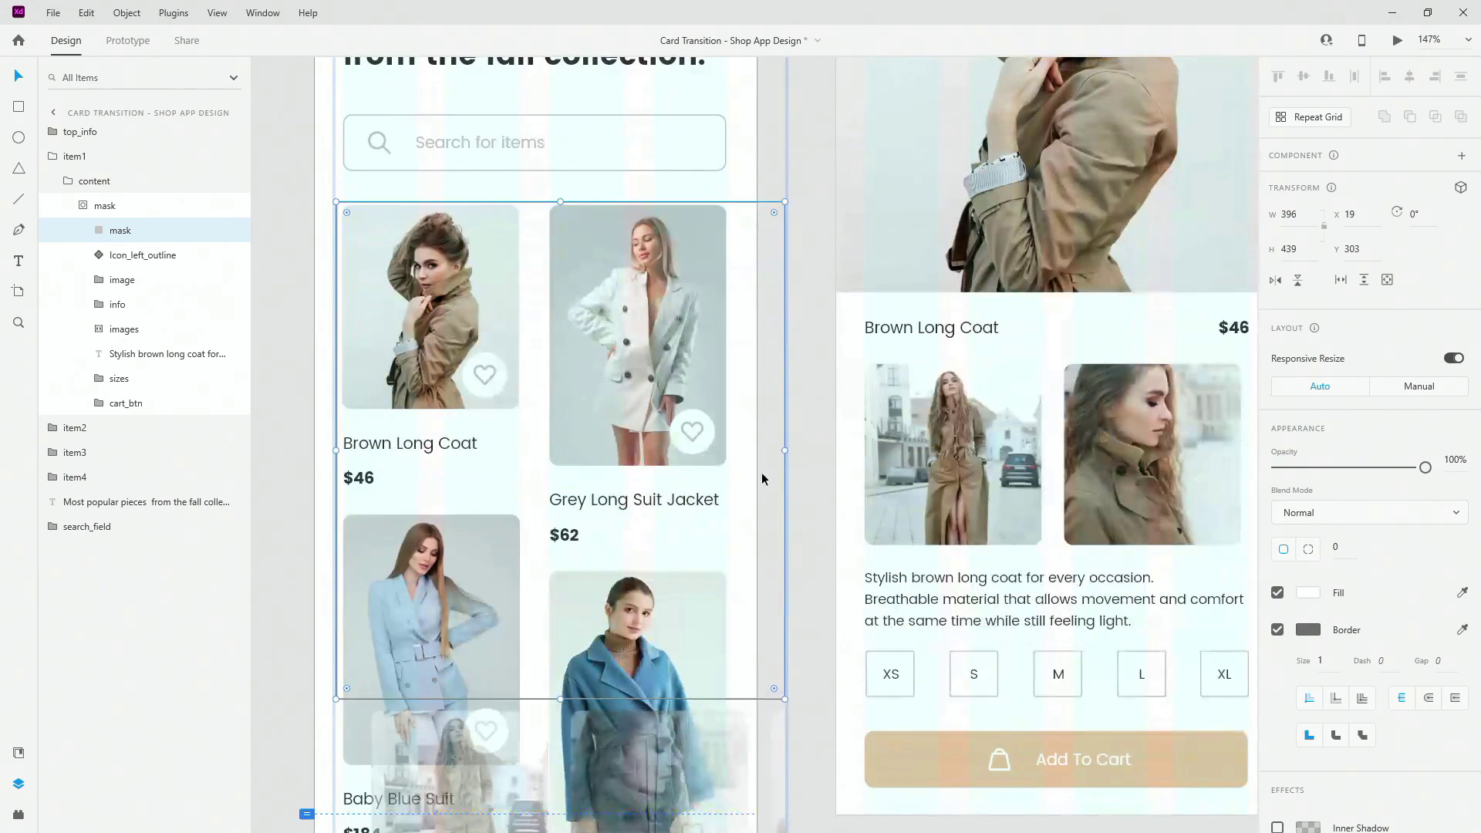
left_click_drag(778, 448, 532, 442)
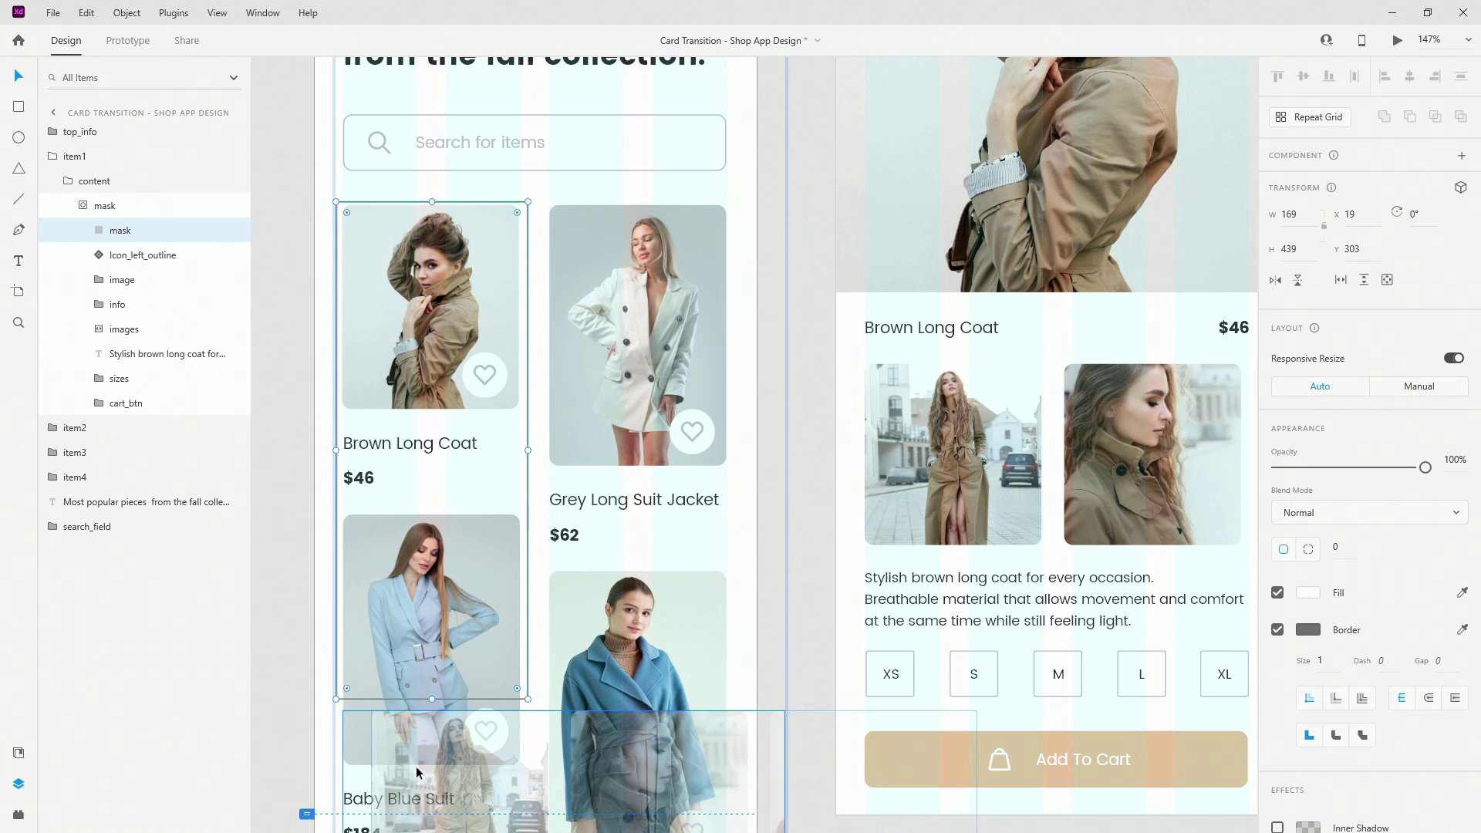
left_click_drag(432, 699, 429, 495)
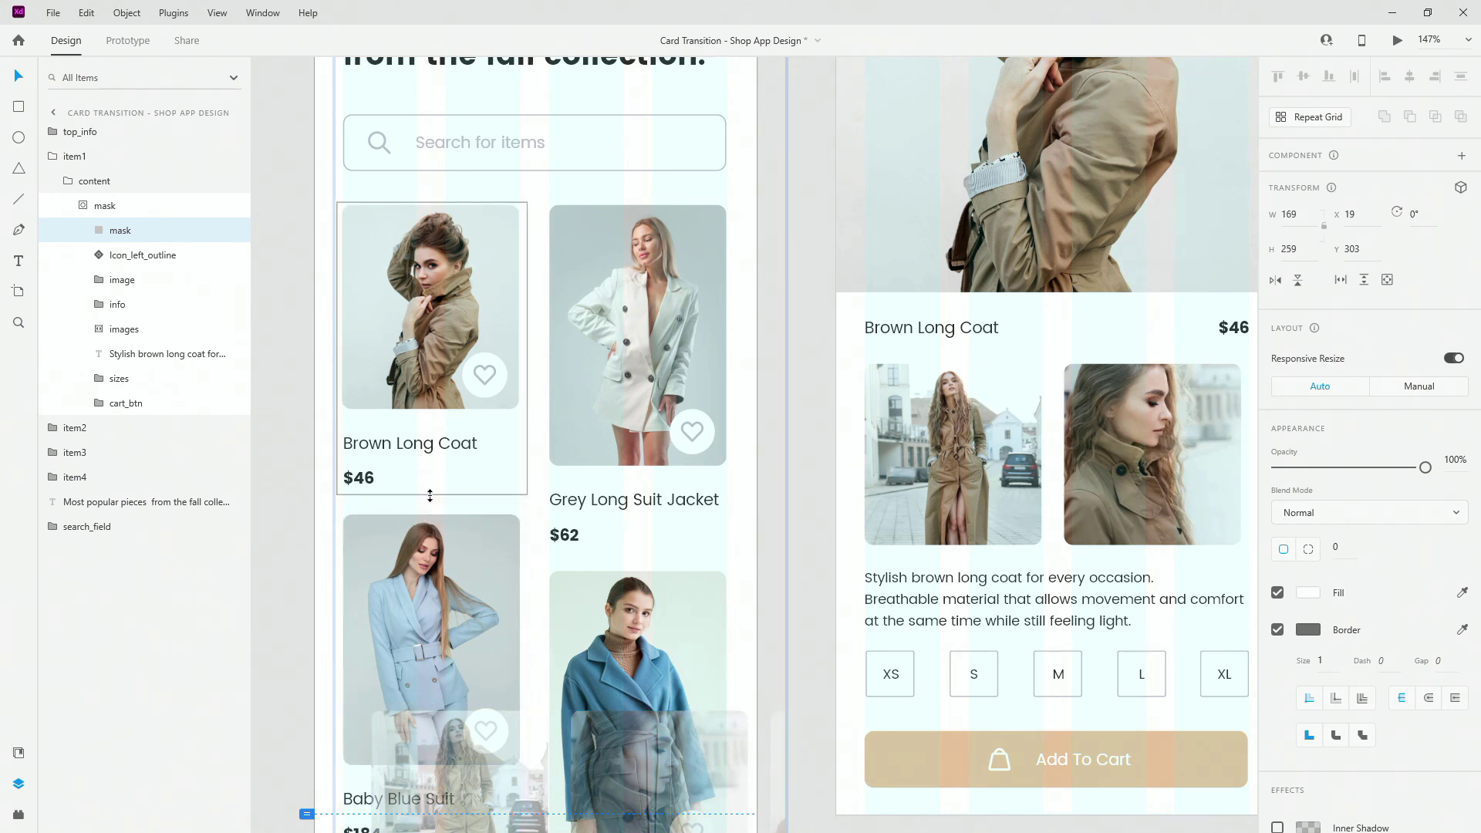
left_click(57, 205)
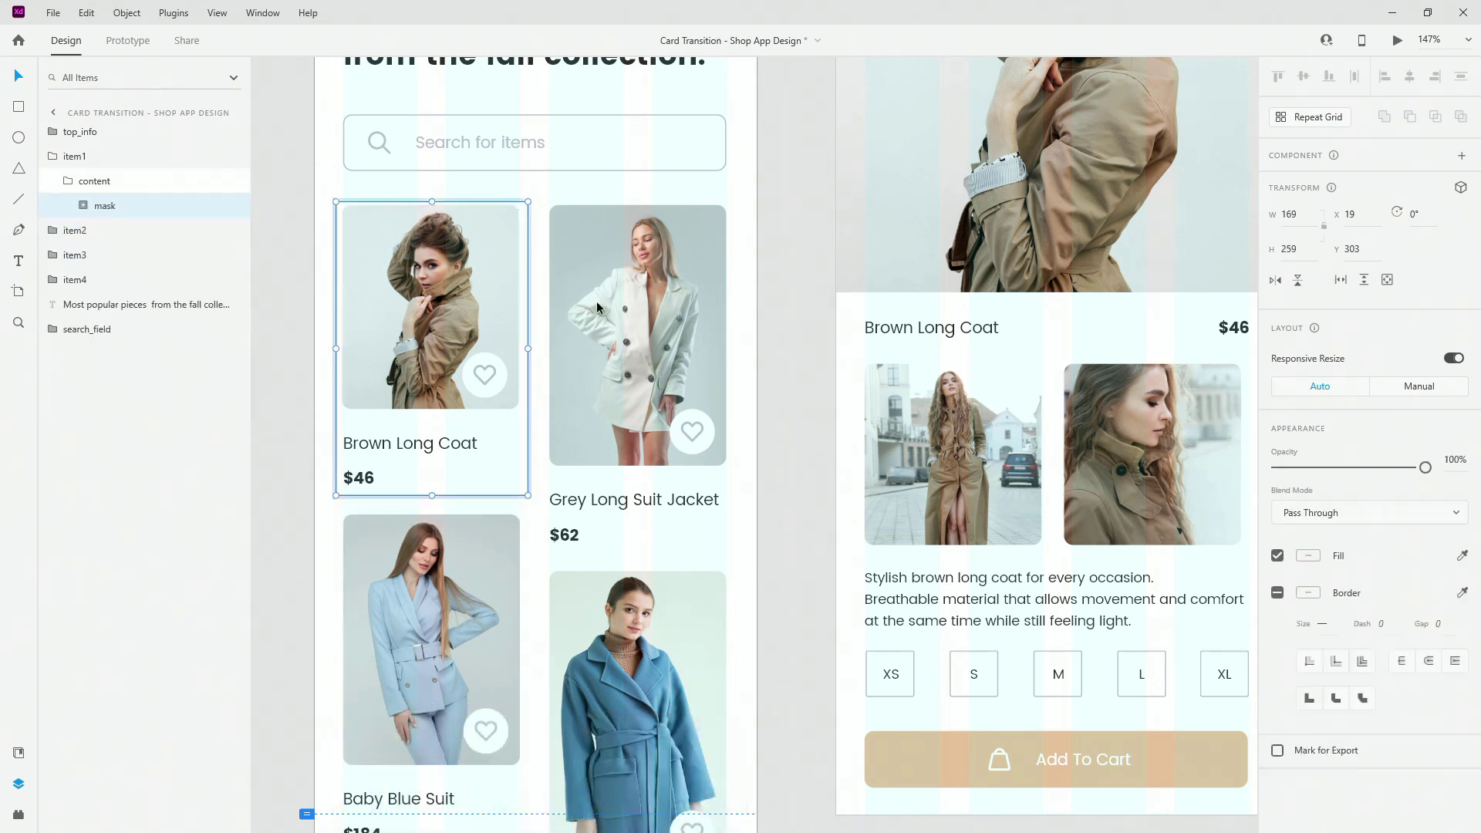
Push the card's Add To Cart button down below the visible card area.
scroll(600, 311, "down", 3)
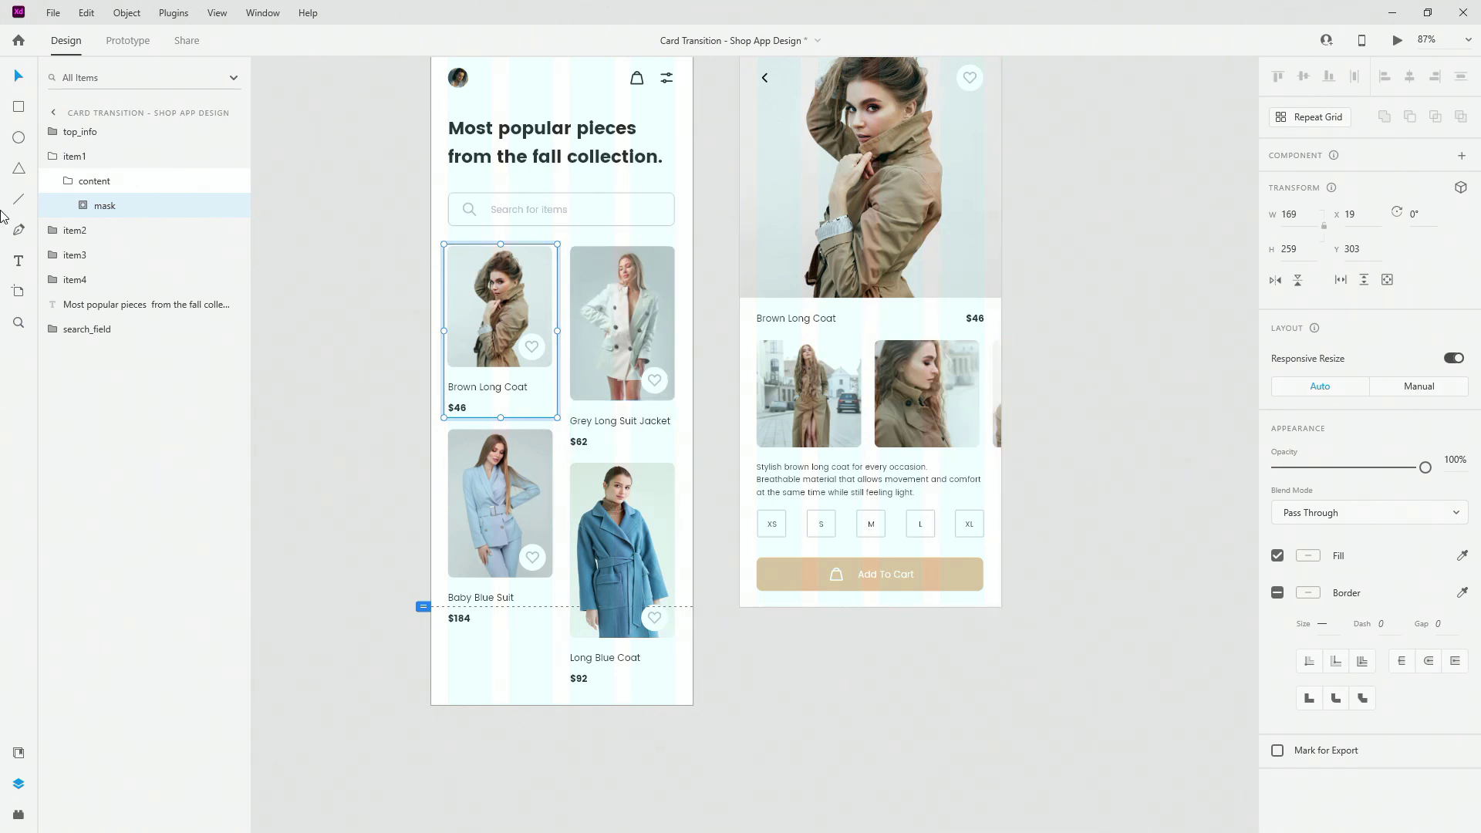
left_click(87, 206)
scroll(648, 285, "up", 5)
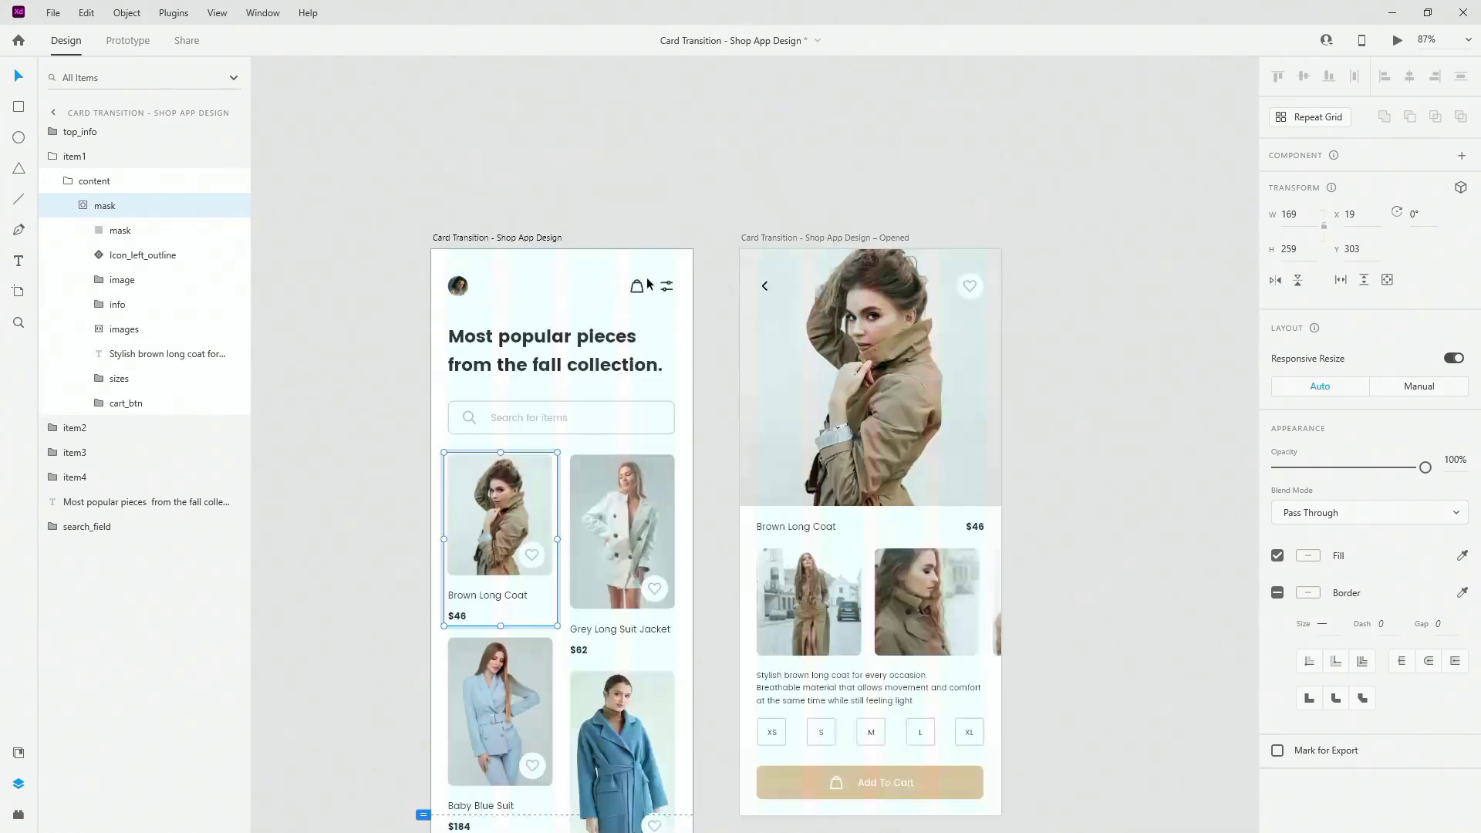
left_click(143, 255)
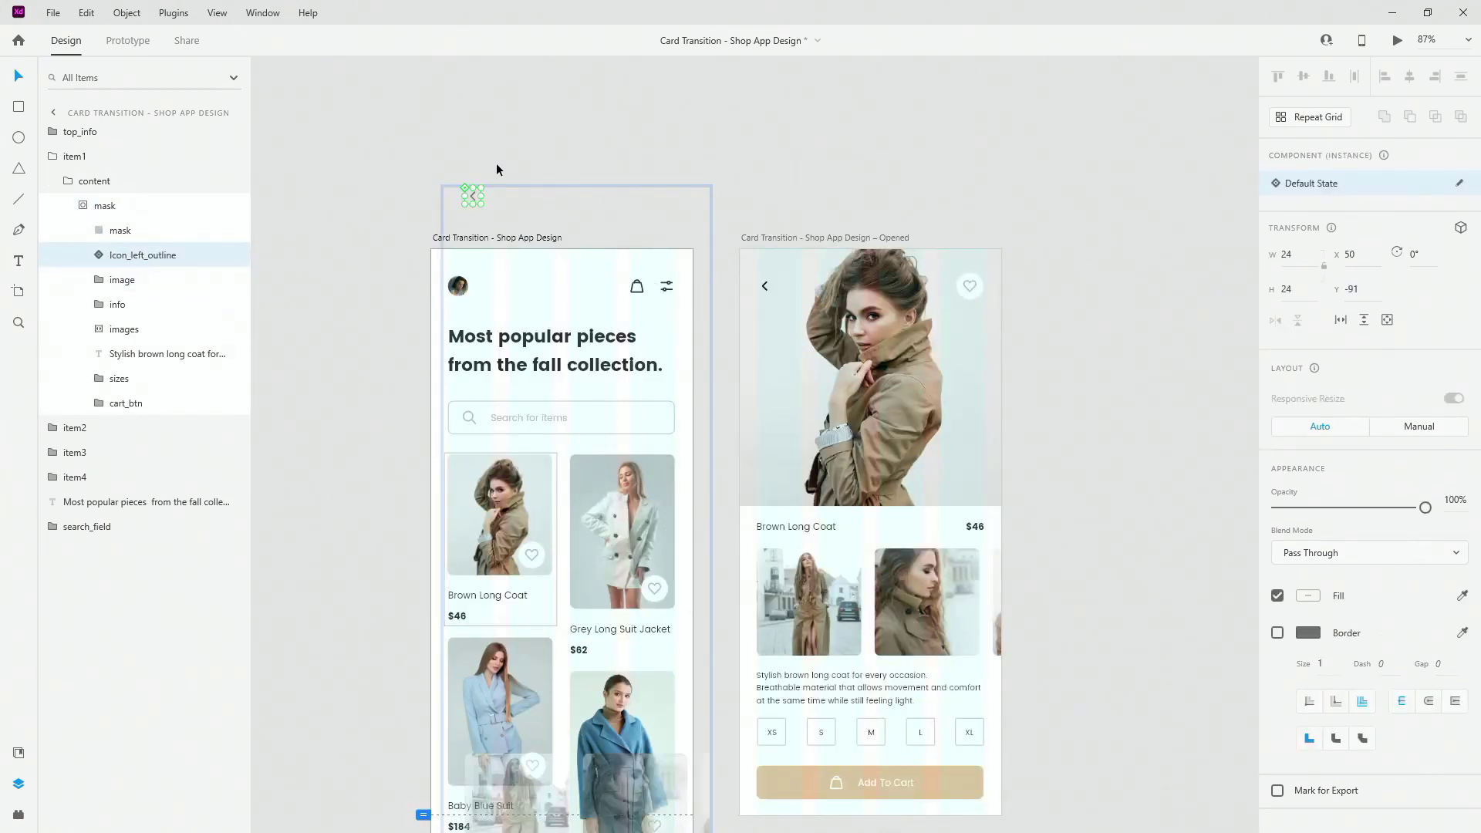
scroll(429, 396, "down", 6)
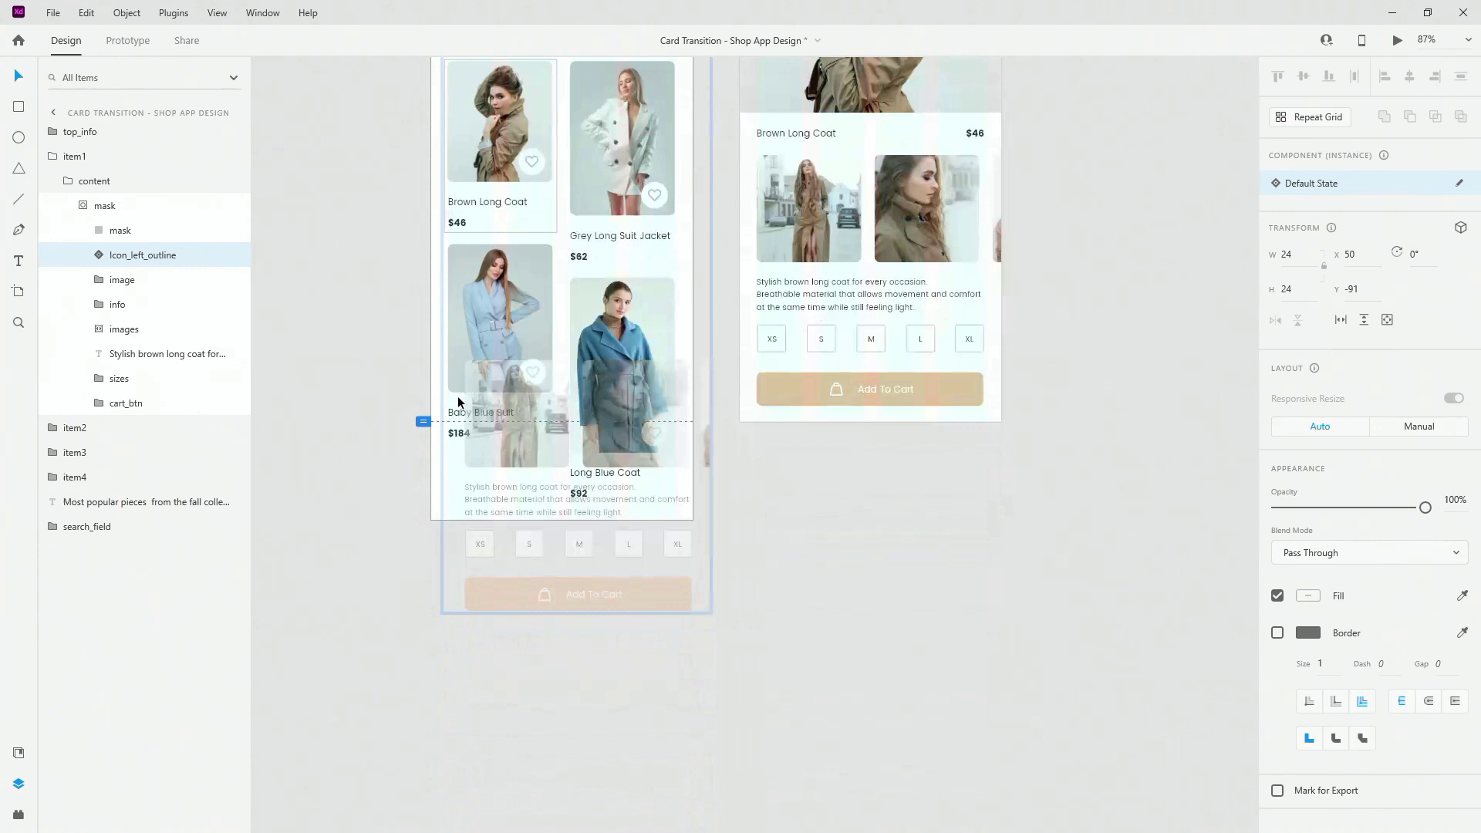
left_click(559, 586)
scroll(561, 586, "down", 3)
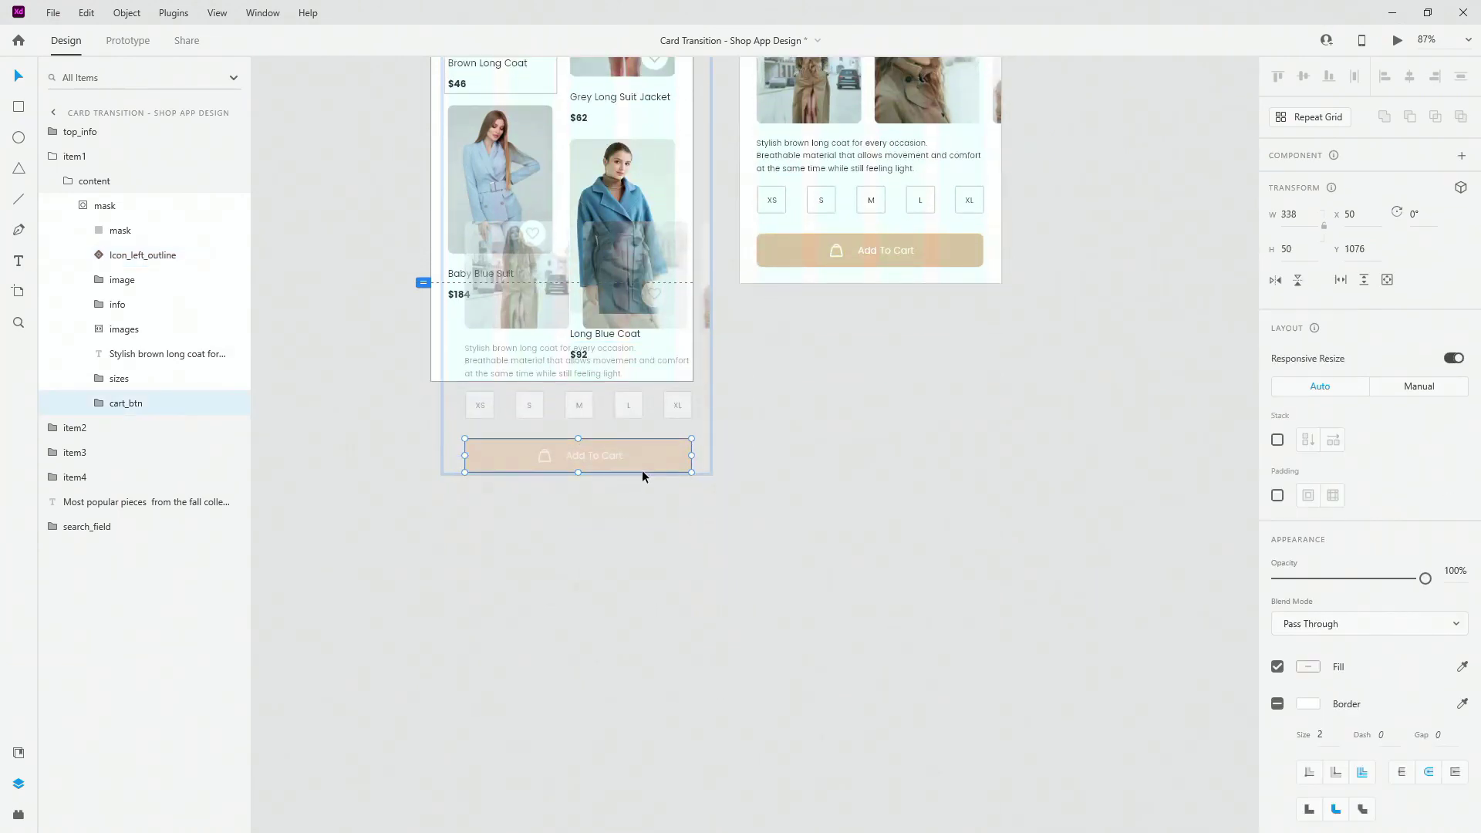
left_click_drag(640, 451, 634, 681)
Move the sizes row, description and thumbnail images down above Add To Cart, then select item1.
left_click_drag(579, 292, 577, 591)
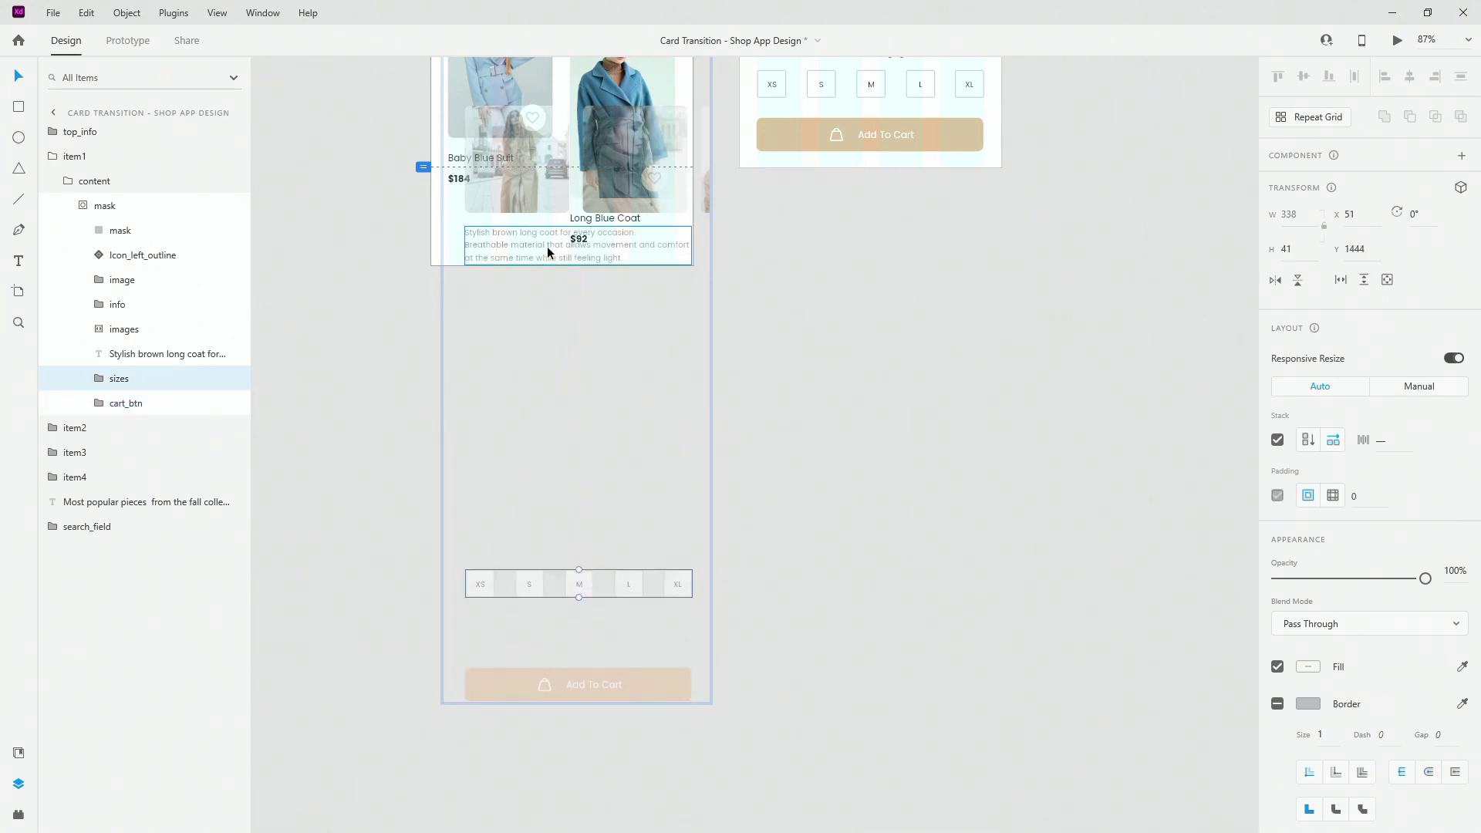
left_click_drag(550, 237, 554, 462)
left_click_drag(531, 197, 532, 377)
scroll(540, 377, "up", 5)
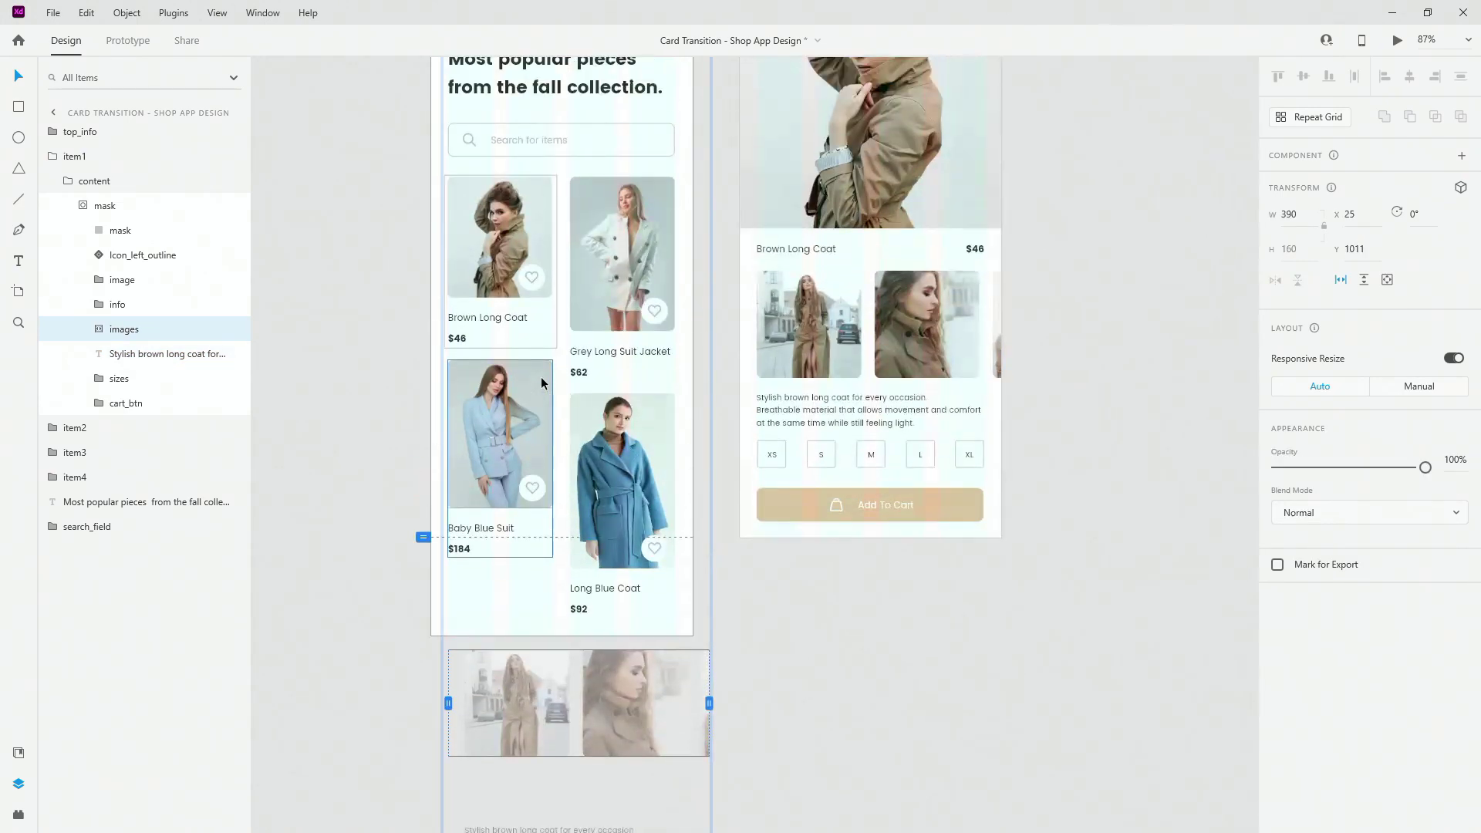
left_click(83, 199)
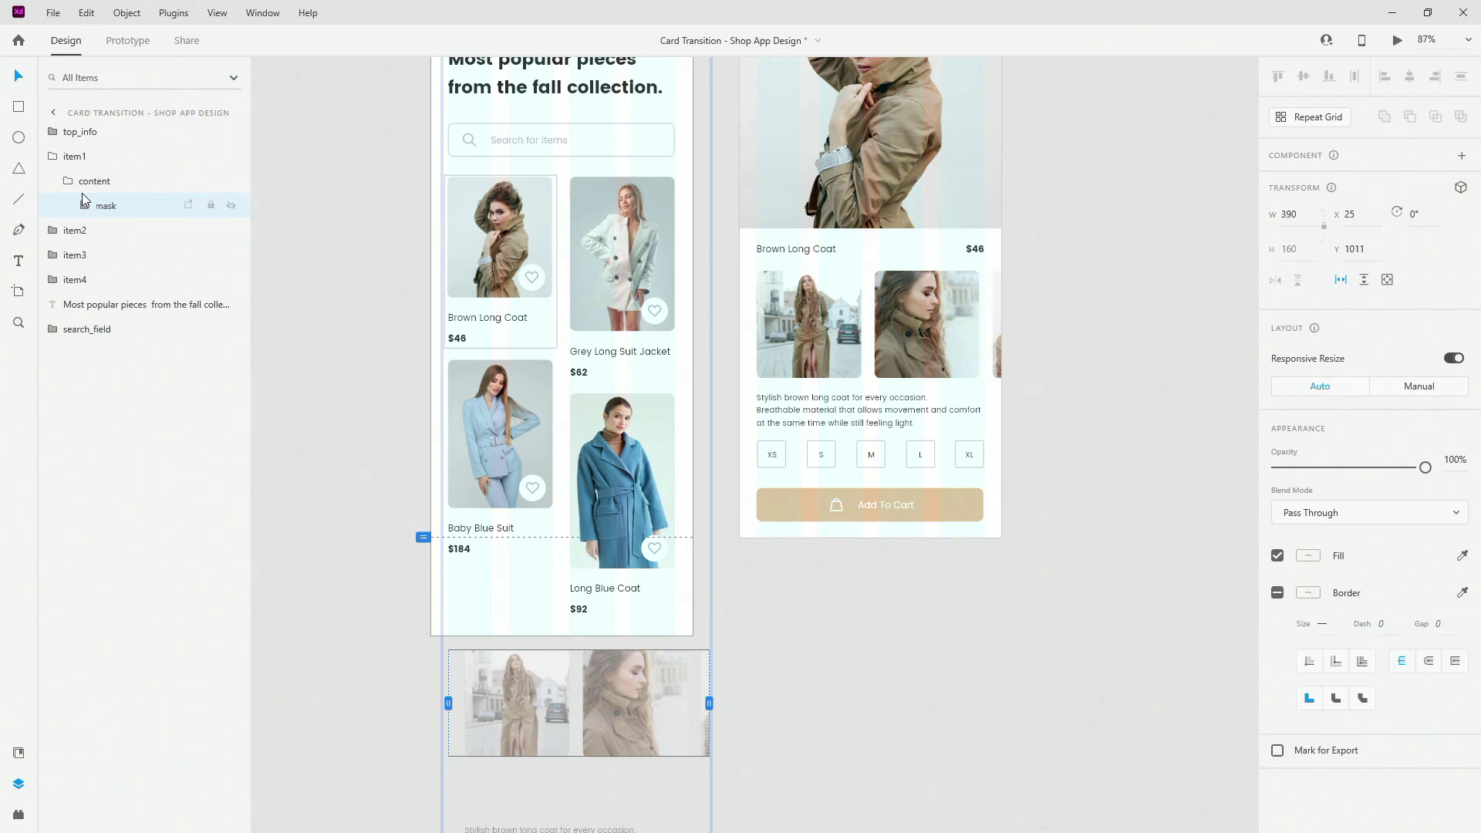
left_click(77, 186)
key("Escape")
scroll(349, 216, "down", 5)
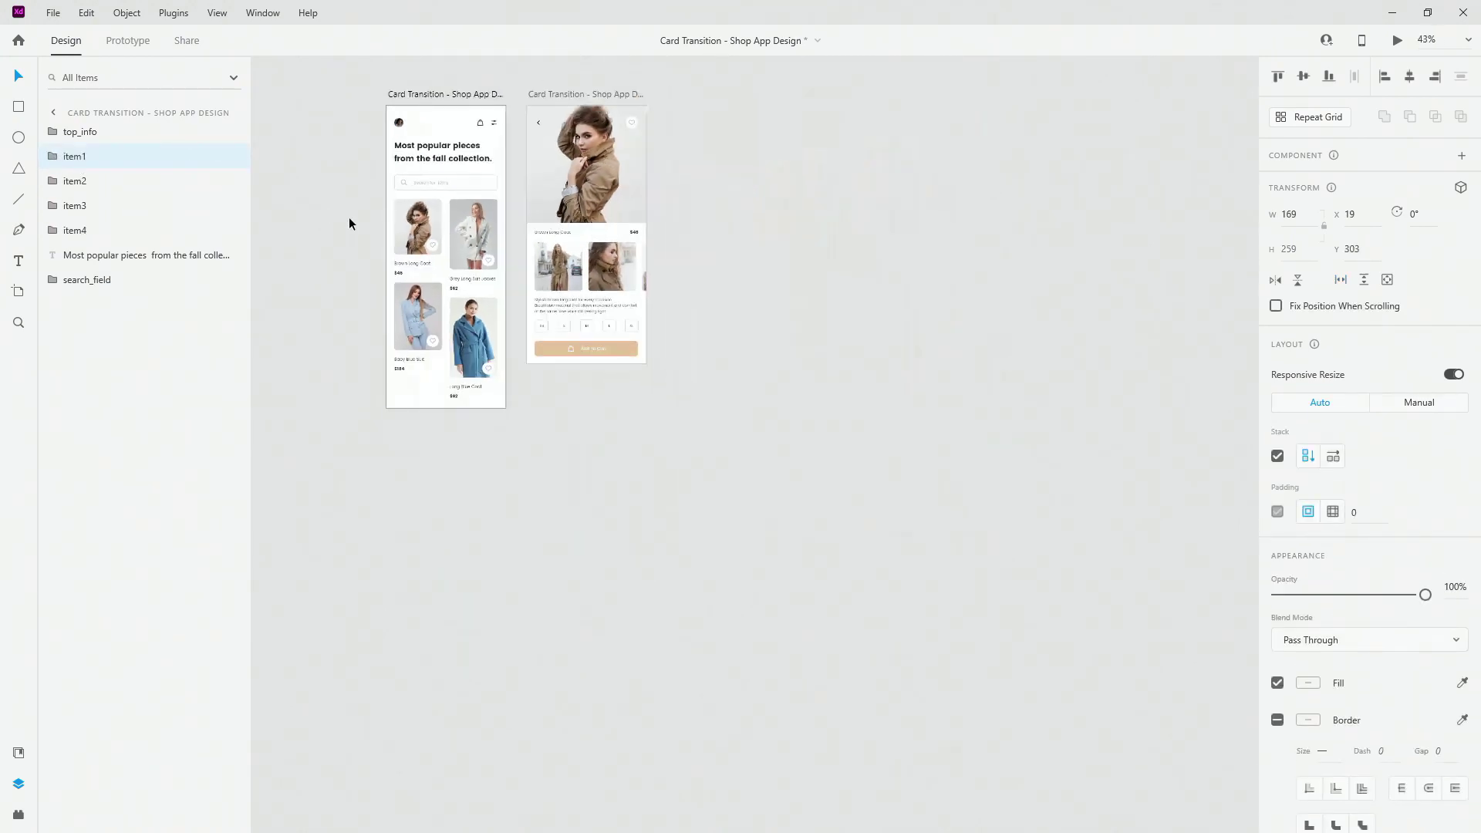
In Prototype mode, link the Brown Long Coat card to the Opened screen.
scroll(349, 223, "up", 5)
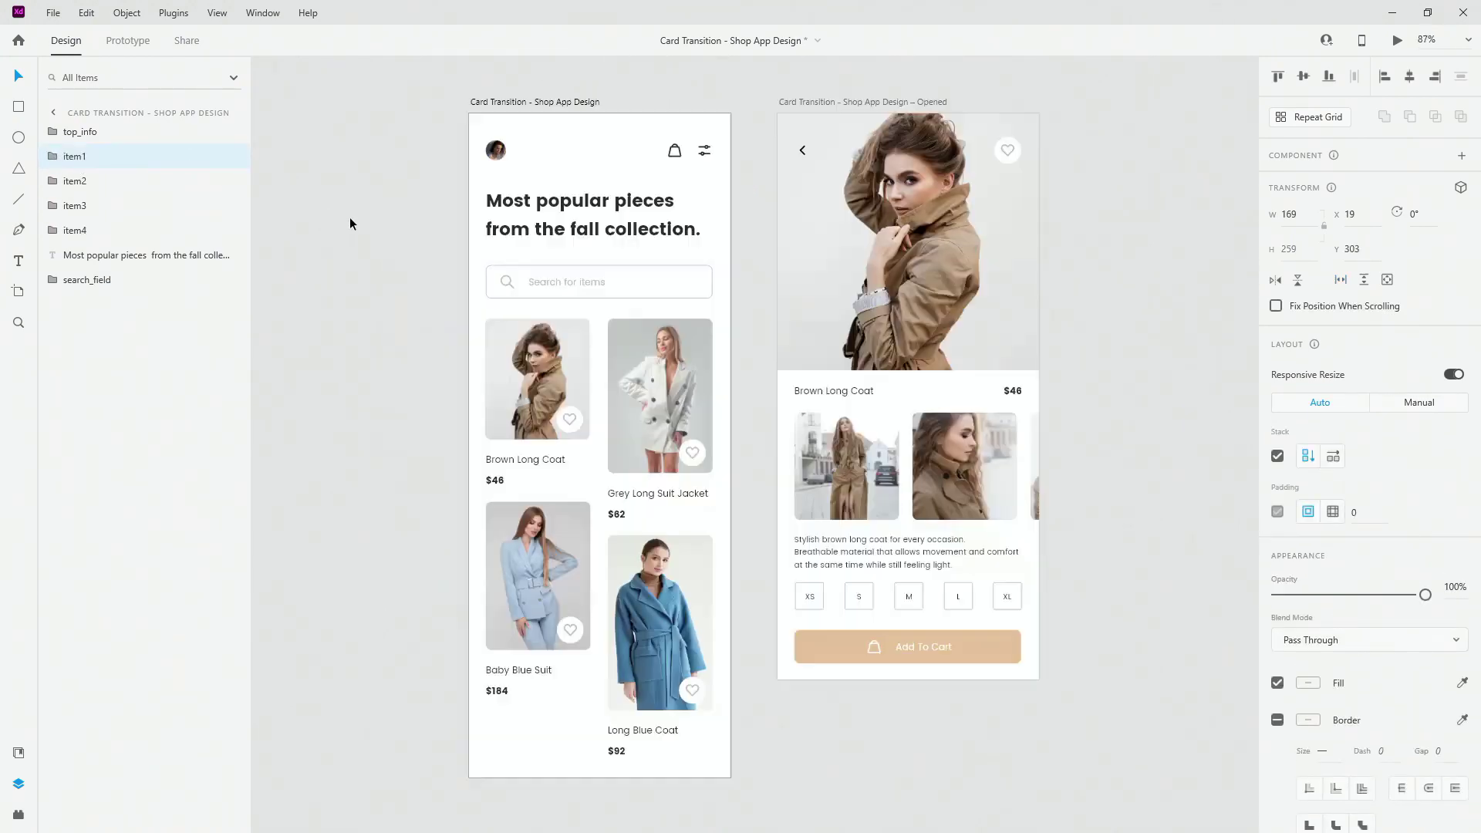
left_click(152, 39)
left_click_drag(595, 403, 872, 344)
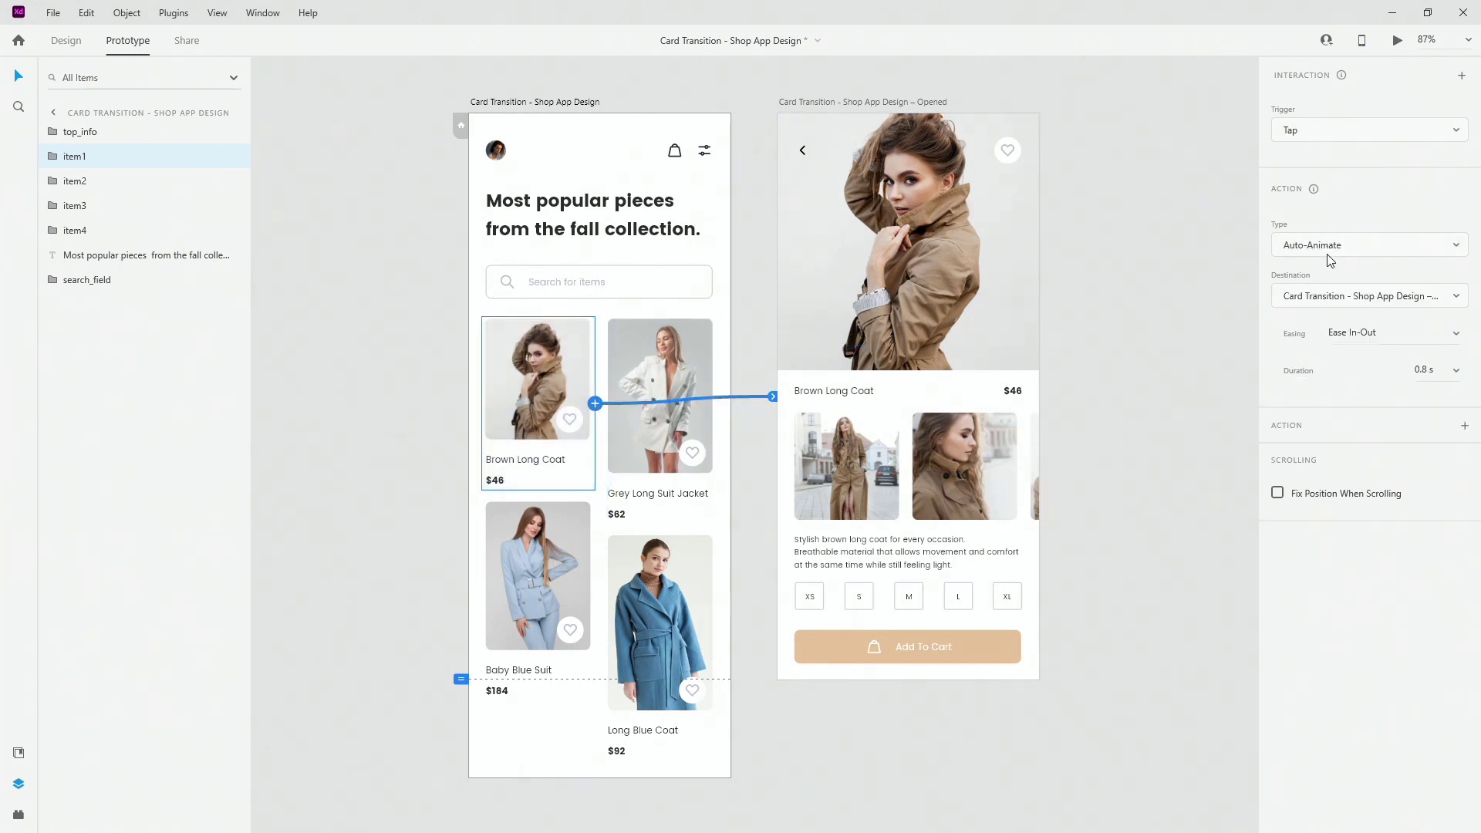
Set the Opened screen back arrow's auto-animate duration to 1 s.
left_click(854, 203)
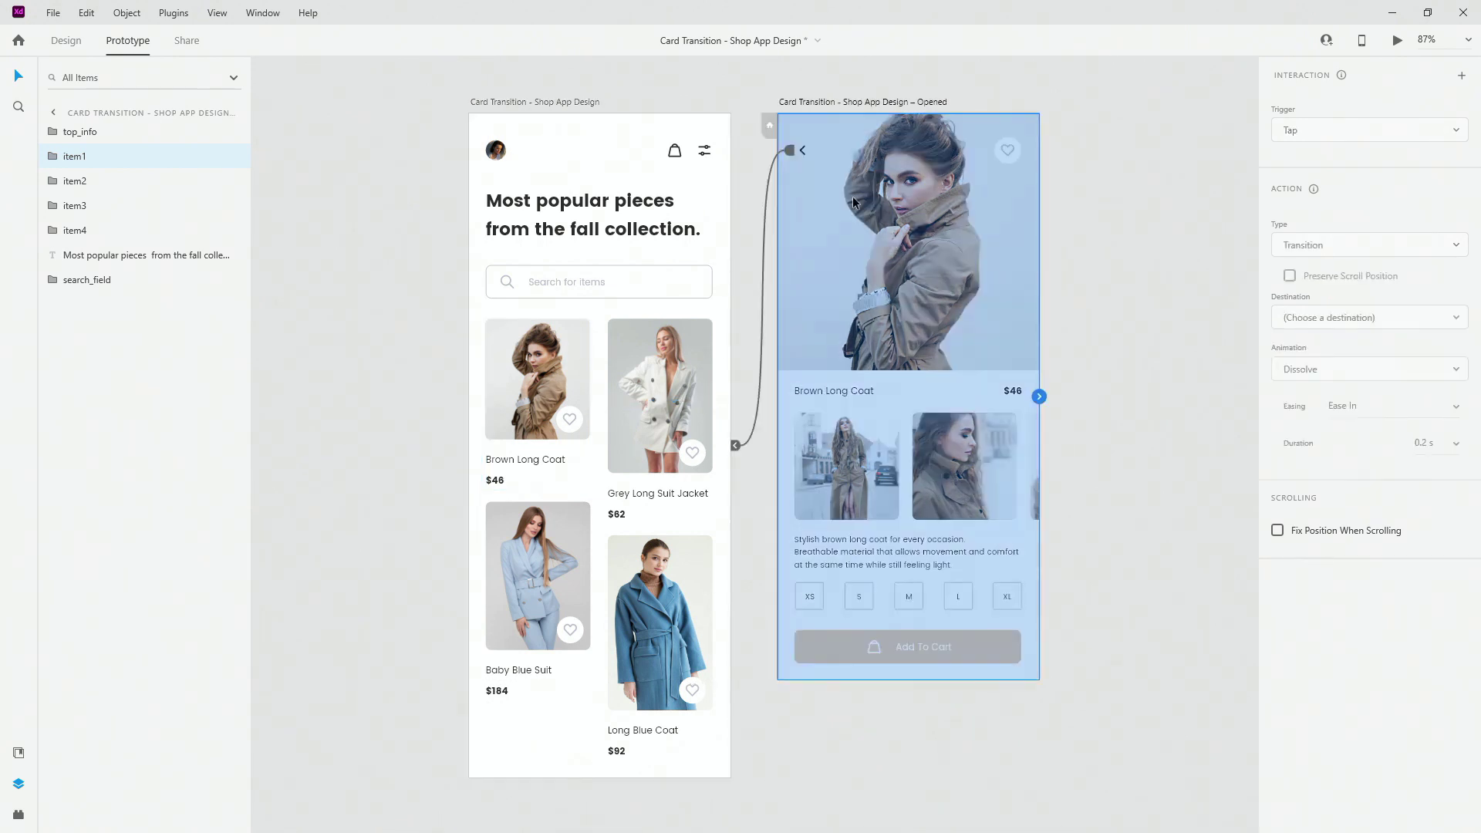
left_click(779, 156)
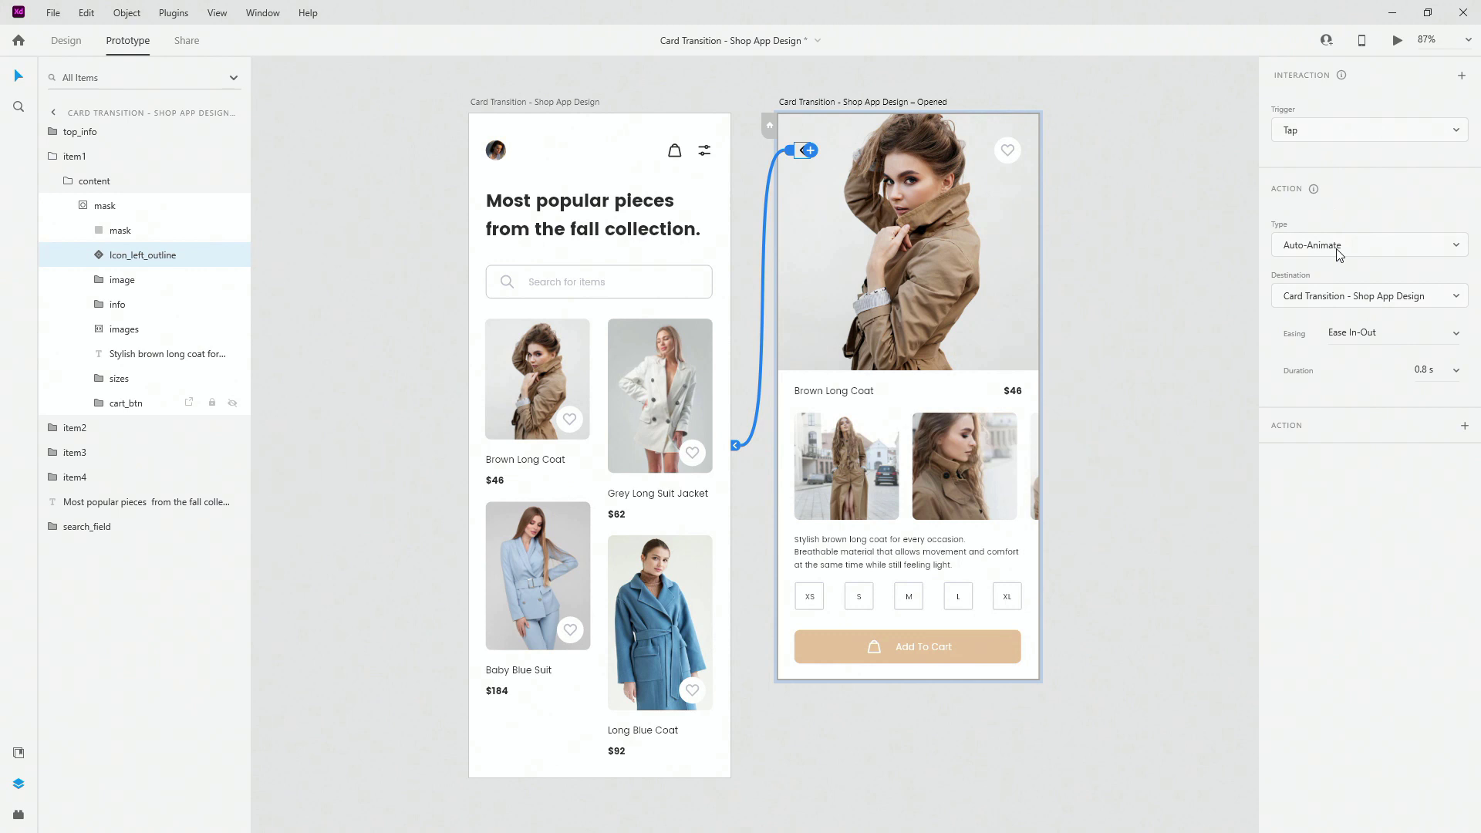
left_click(1447, 365)
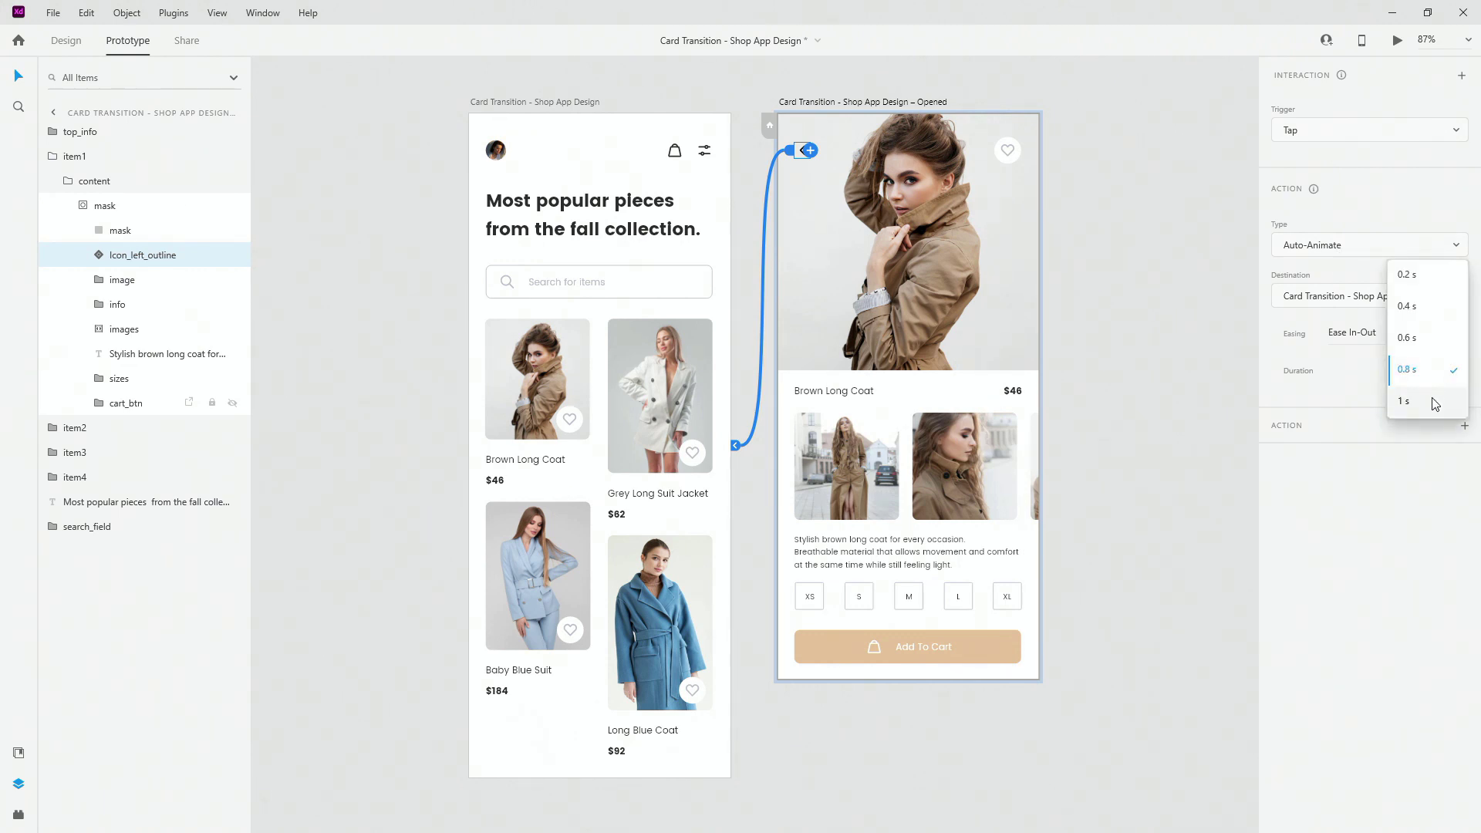
left_click(1435, 401)
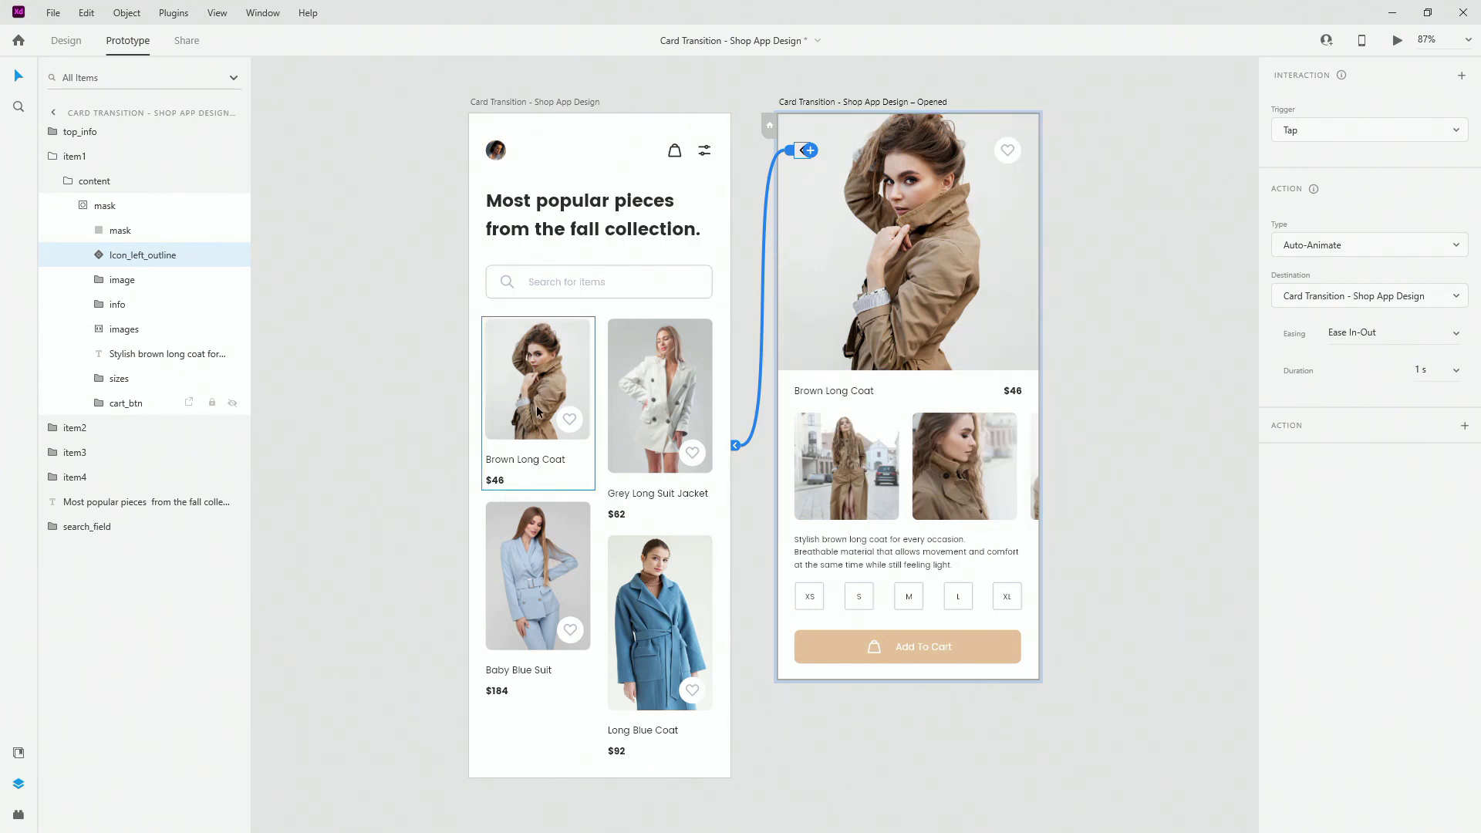
Preview the product list and test opening the coat card and returning via the back arrow.
left_click(560, 102)
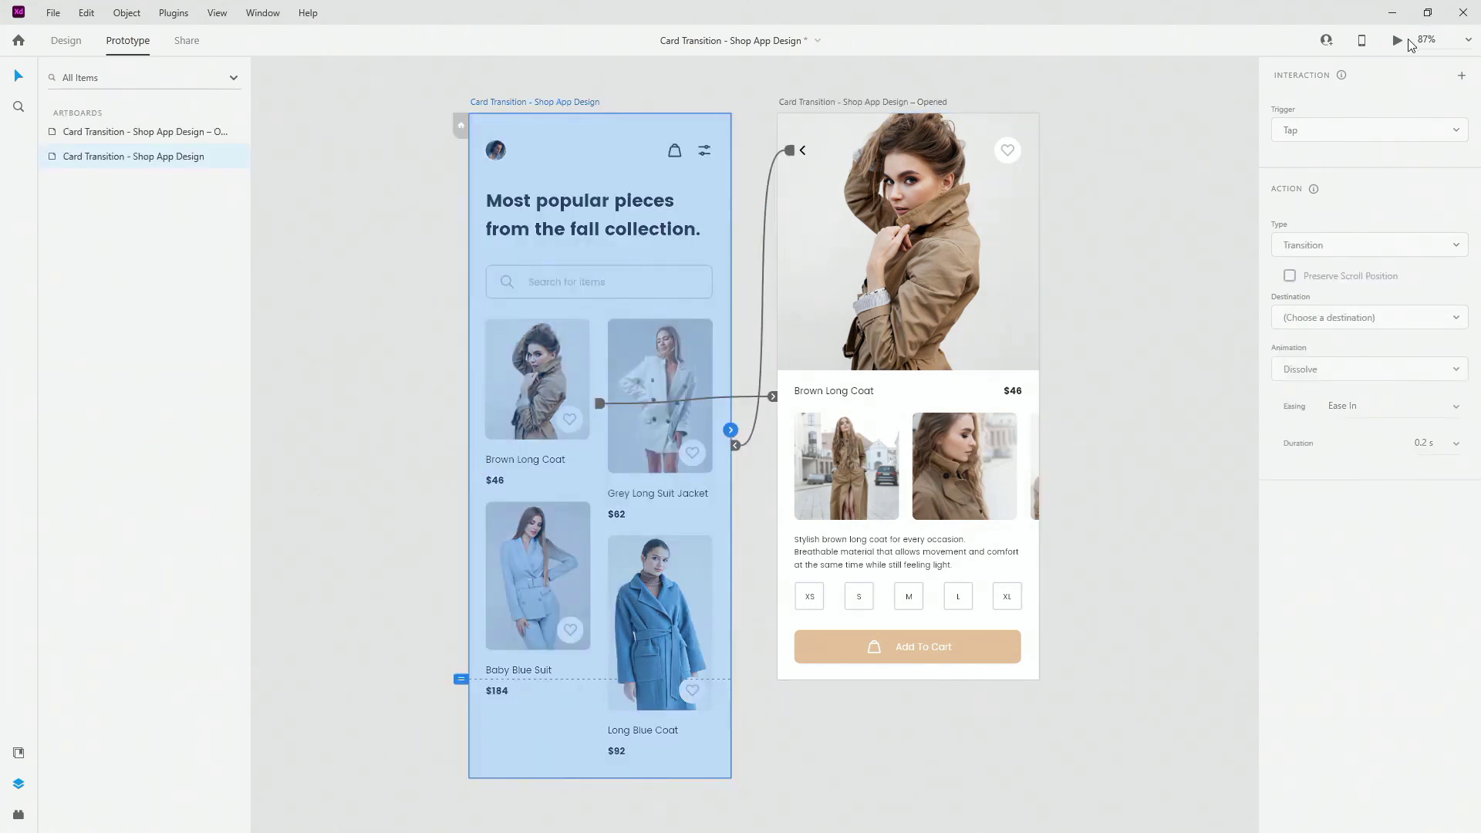
left_click(1399, 44)
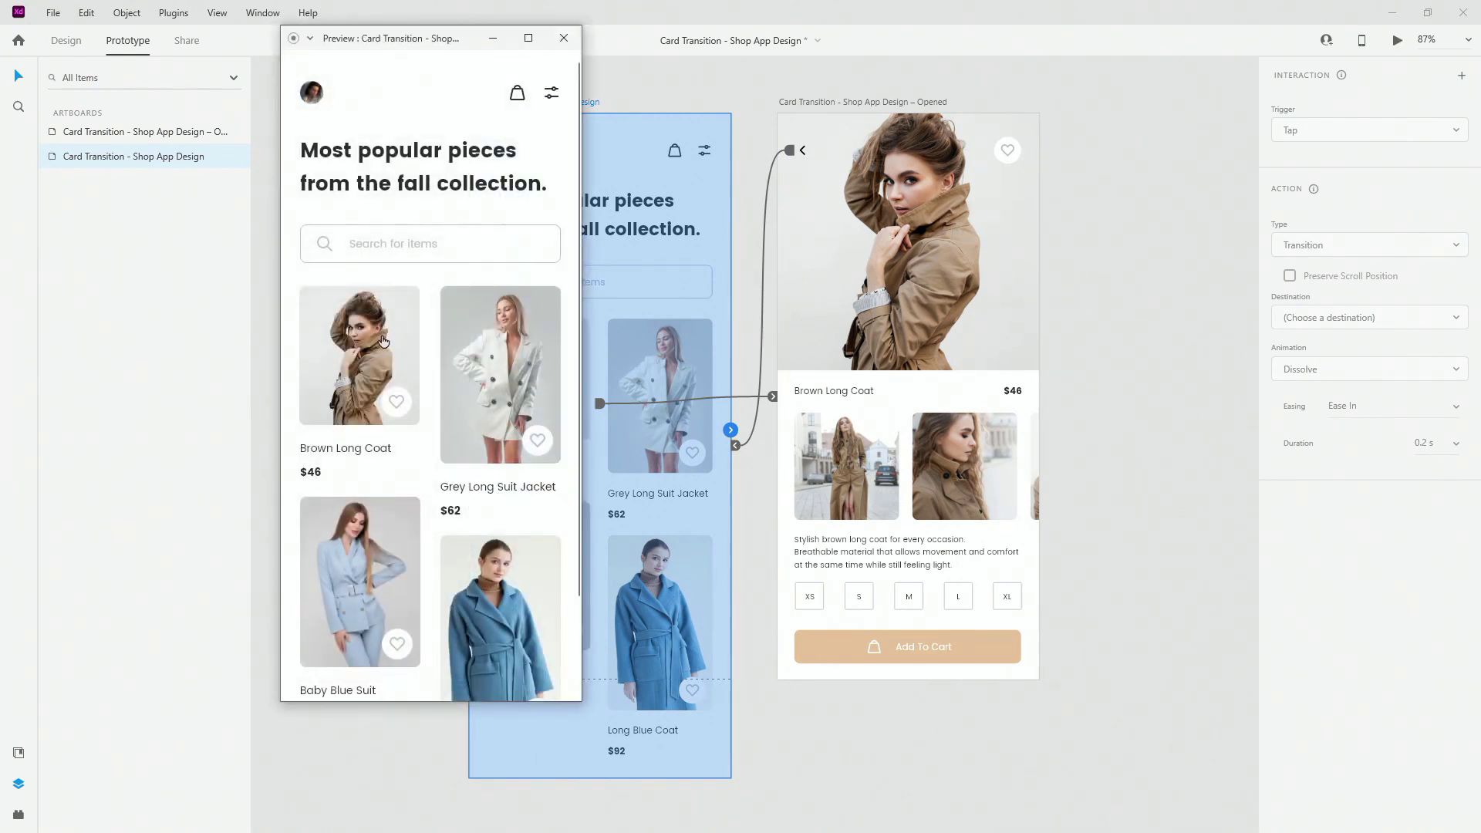
left_click(361, 351)
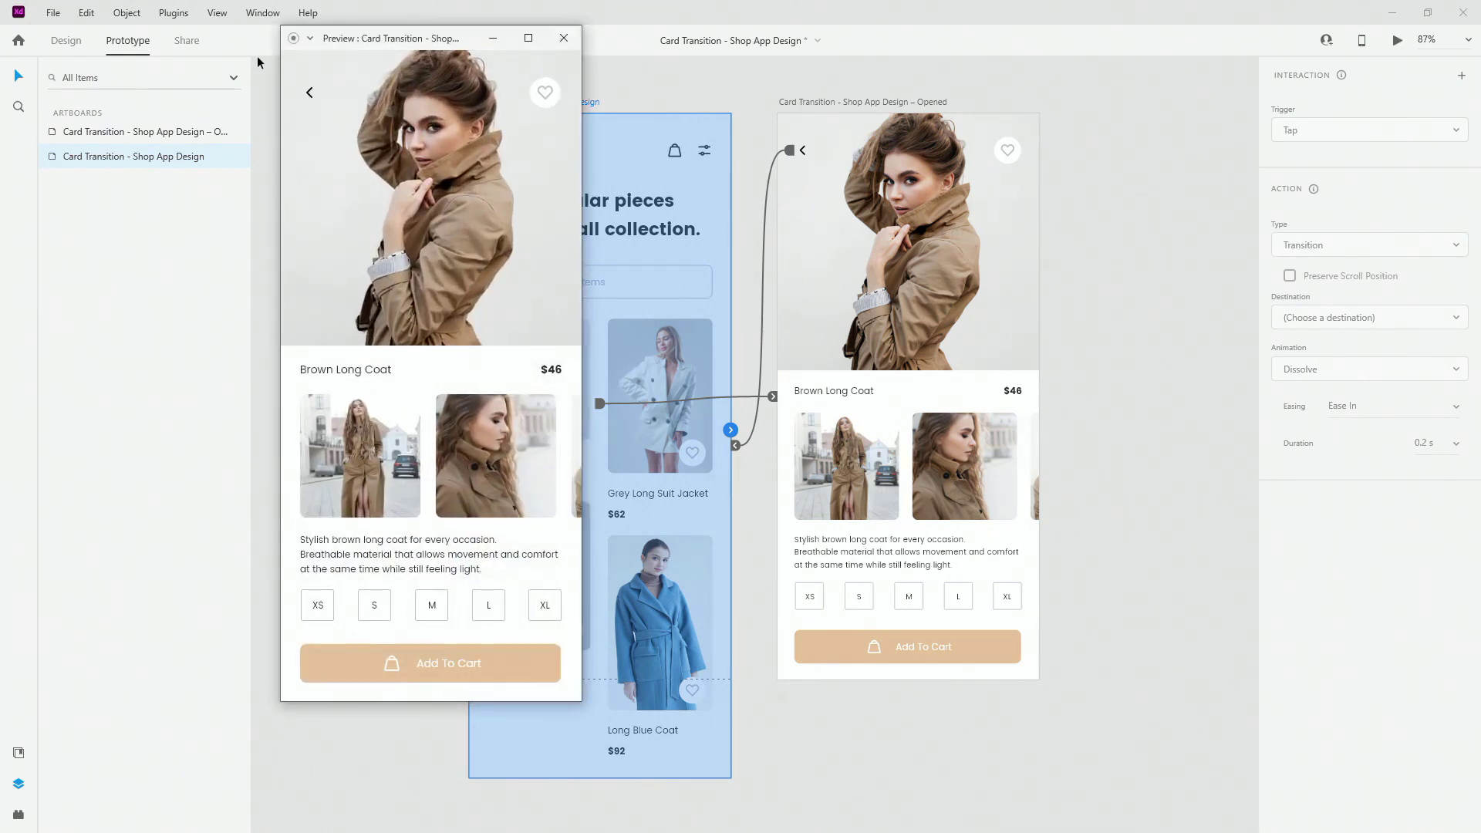
left_click(307, 90)
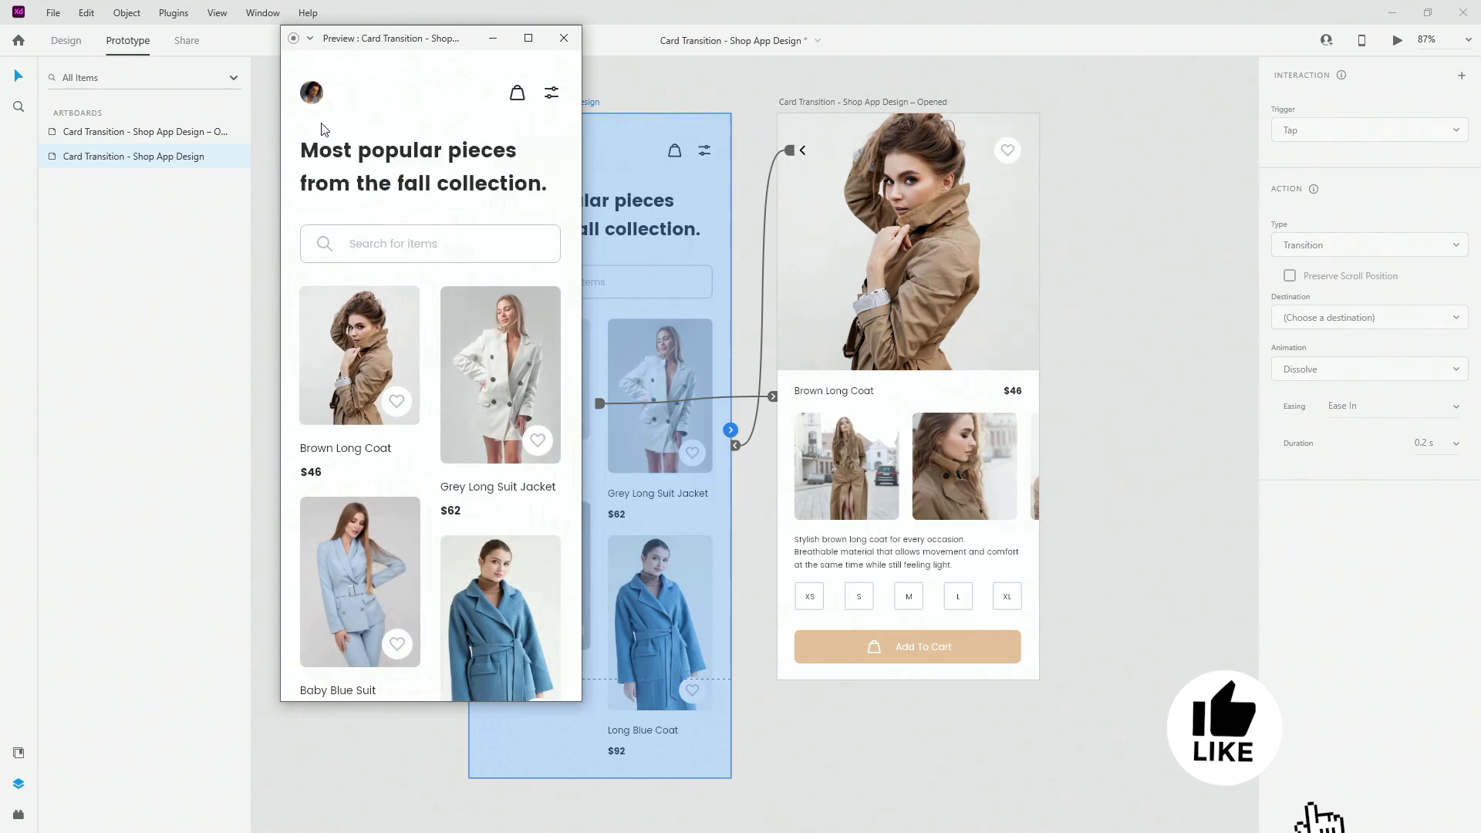
left_click(342, 348)
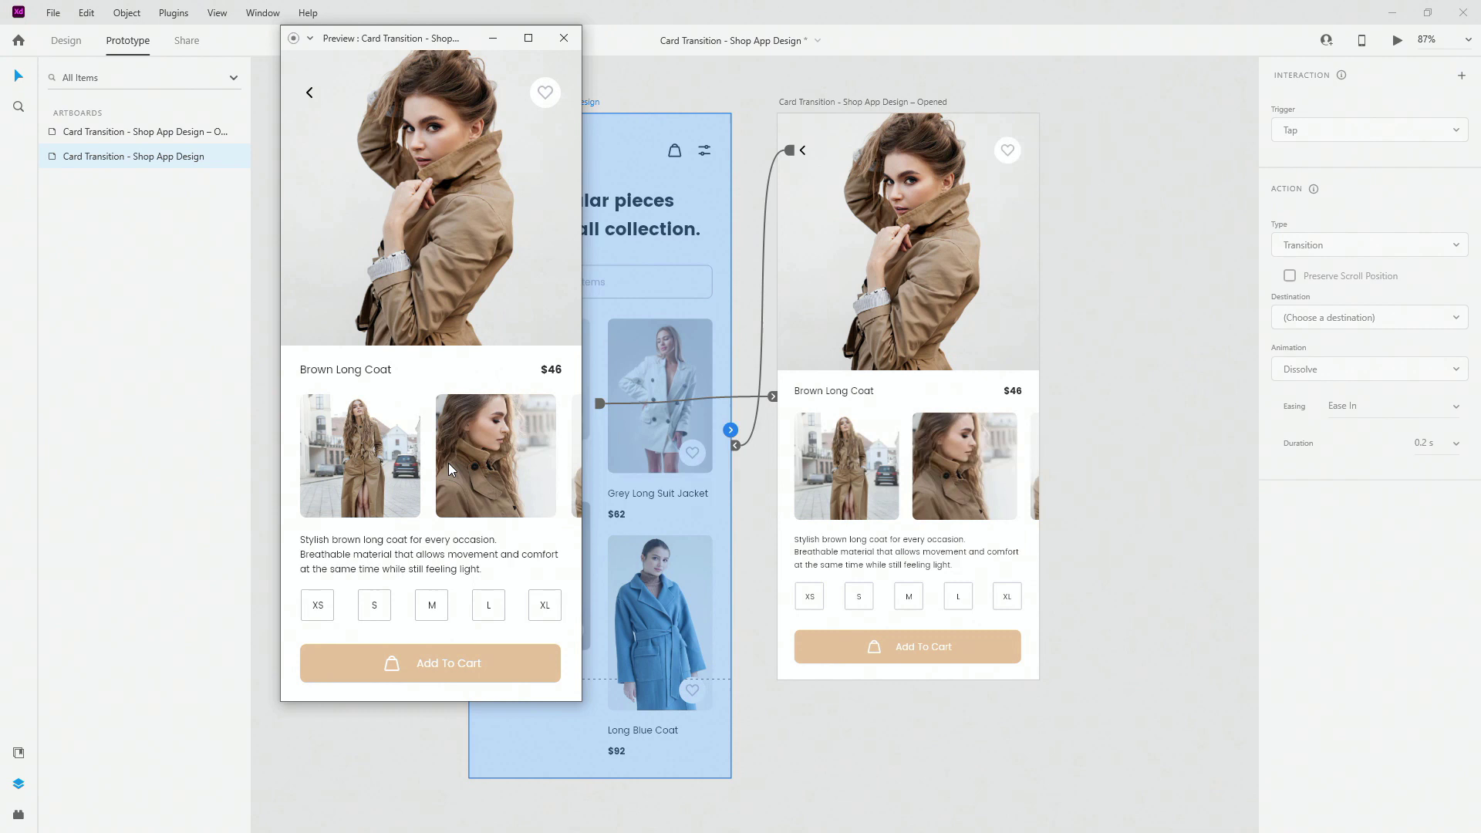
left_click(315, 93)
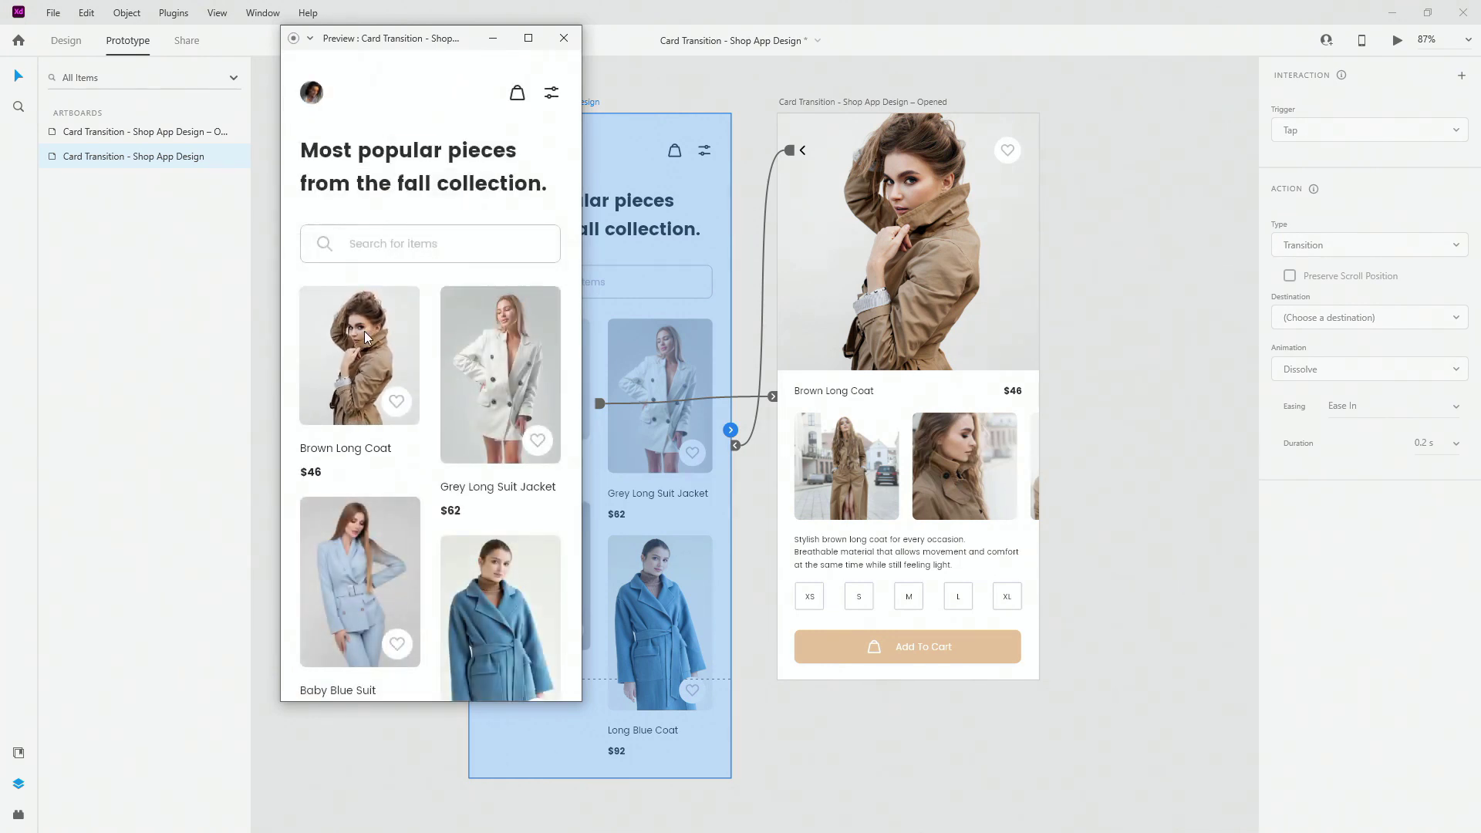
Replay the card-to-detail expansion and the return to the list several more times.
left_click(365, 334)
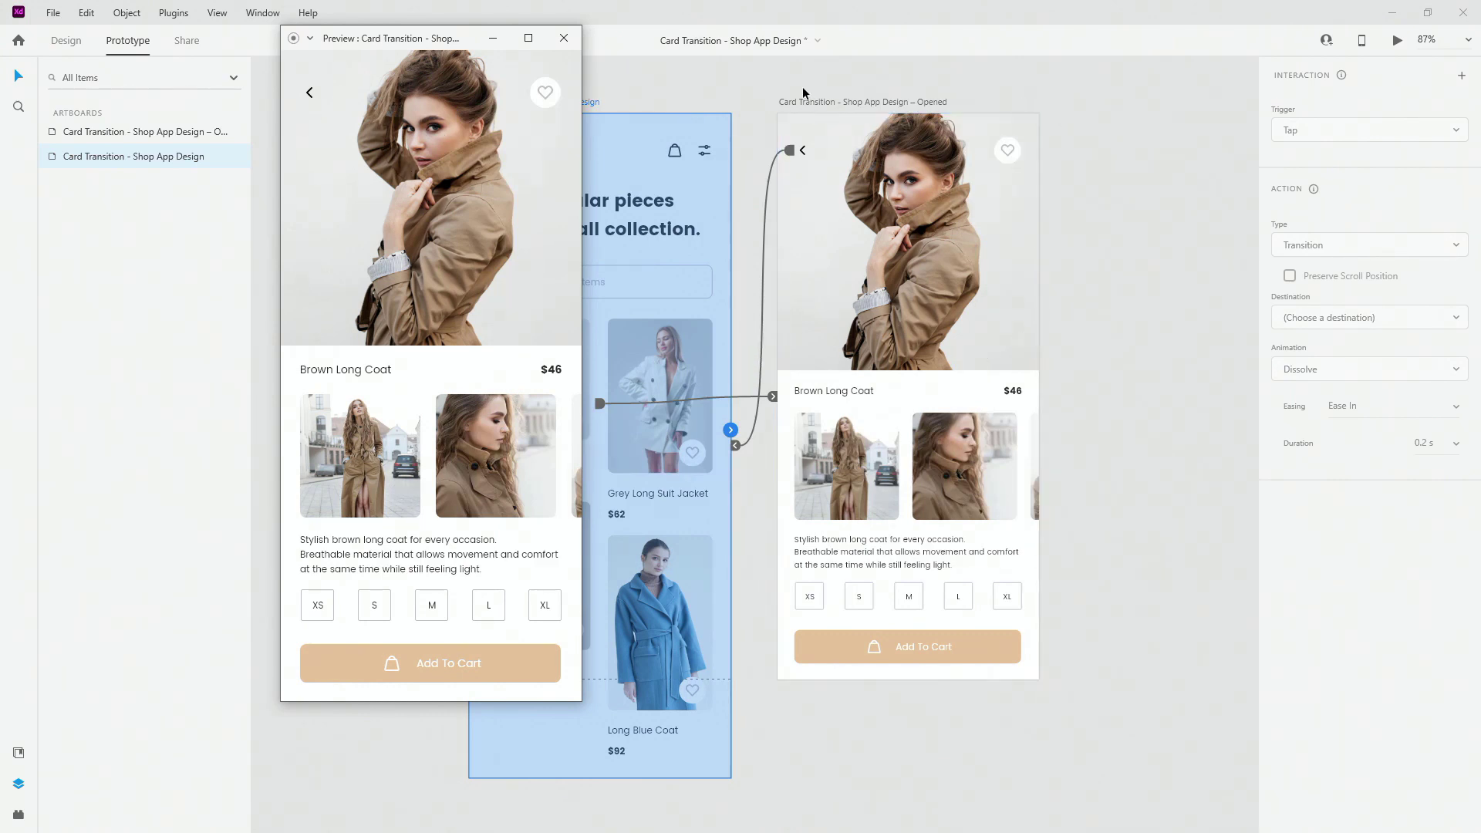
left_click(310, 92)
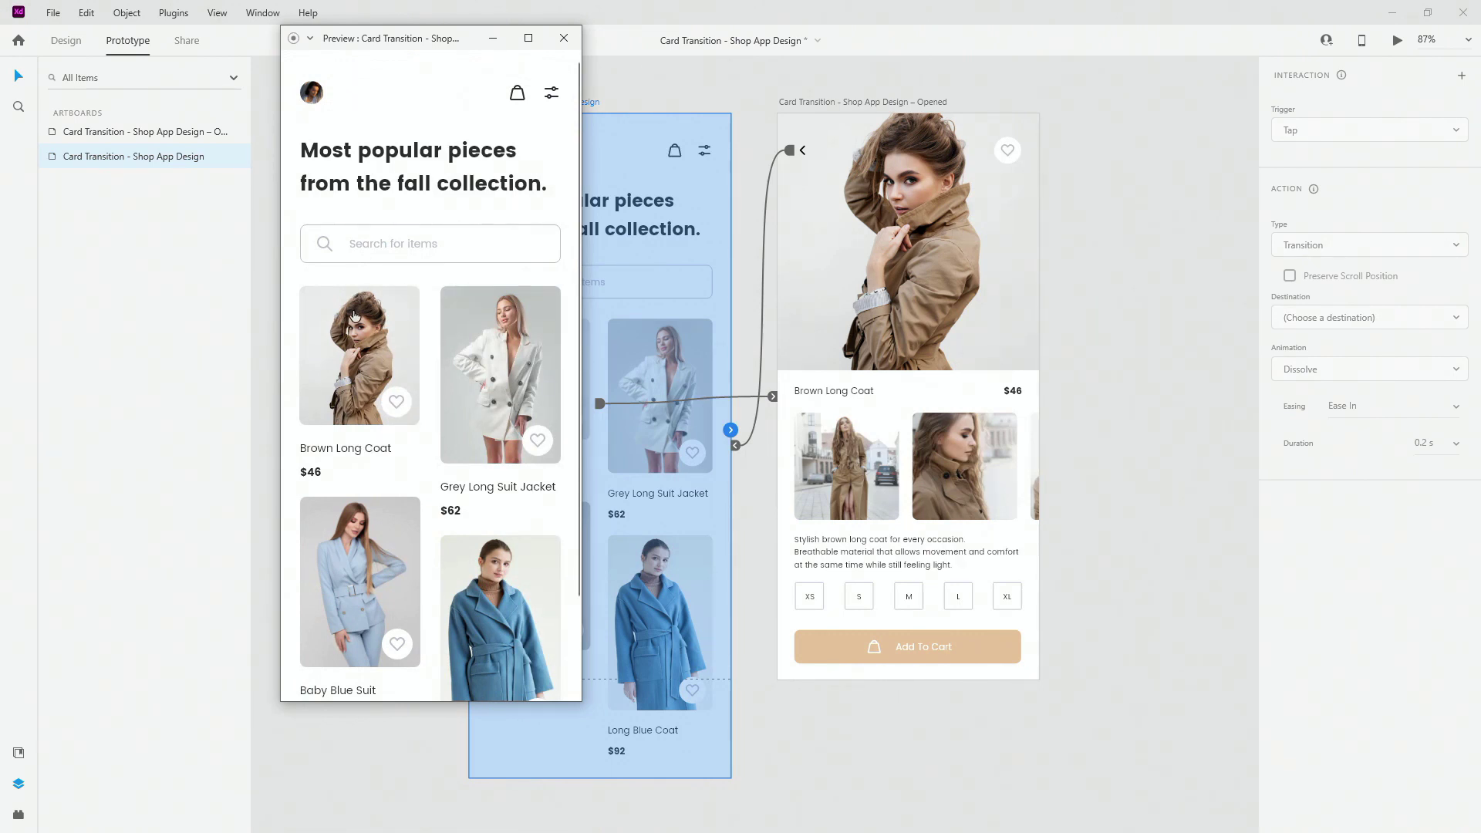
scroll(390, 366, "down", 2)
scroll(386, 365, "up", 2)
left_click(383, 365)
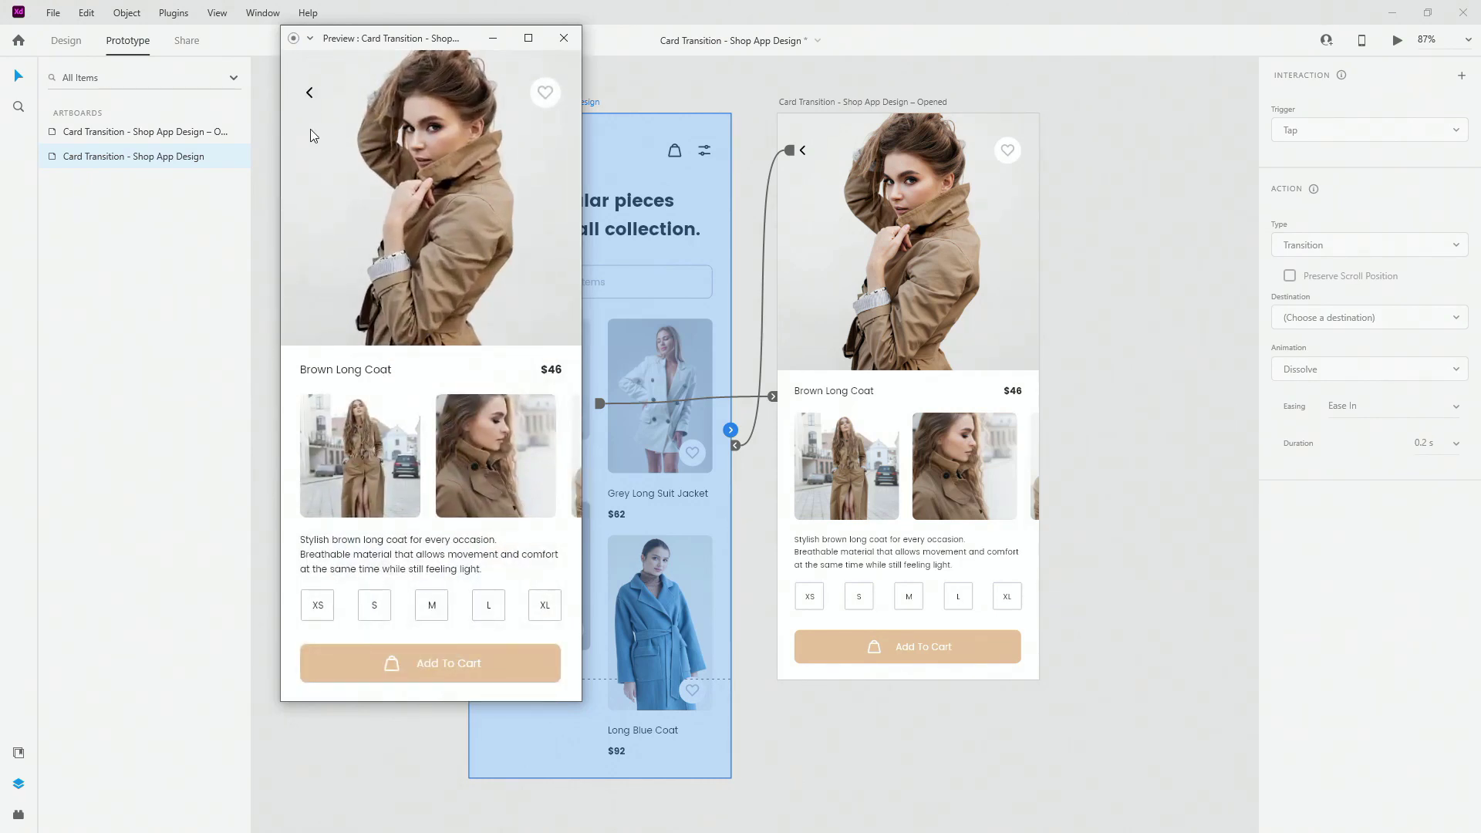
left_click(310, 98)
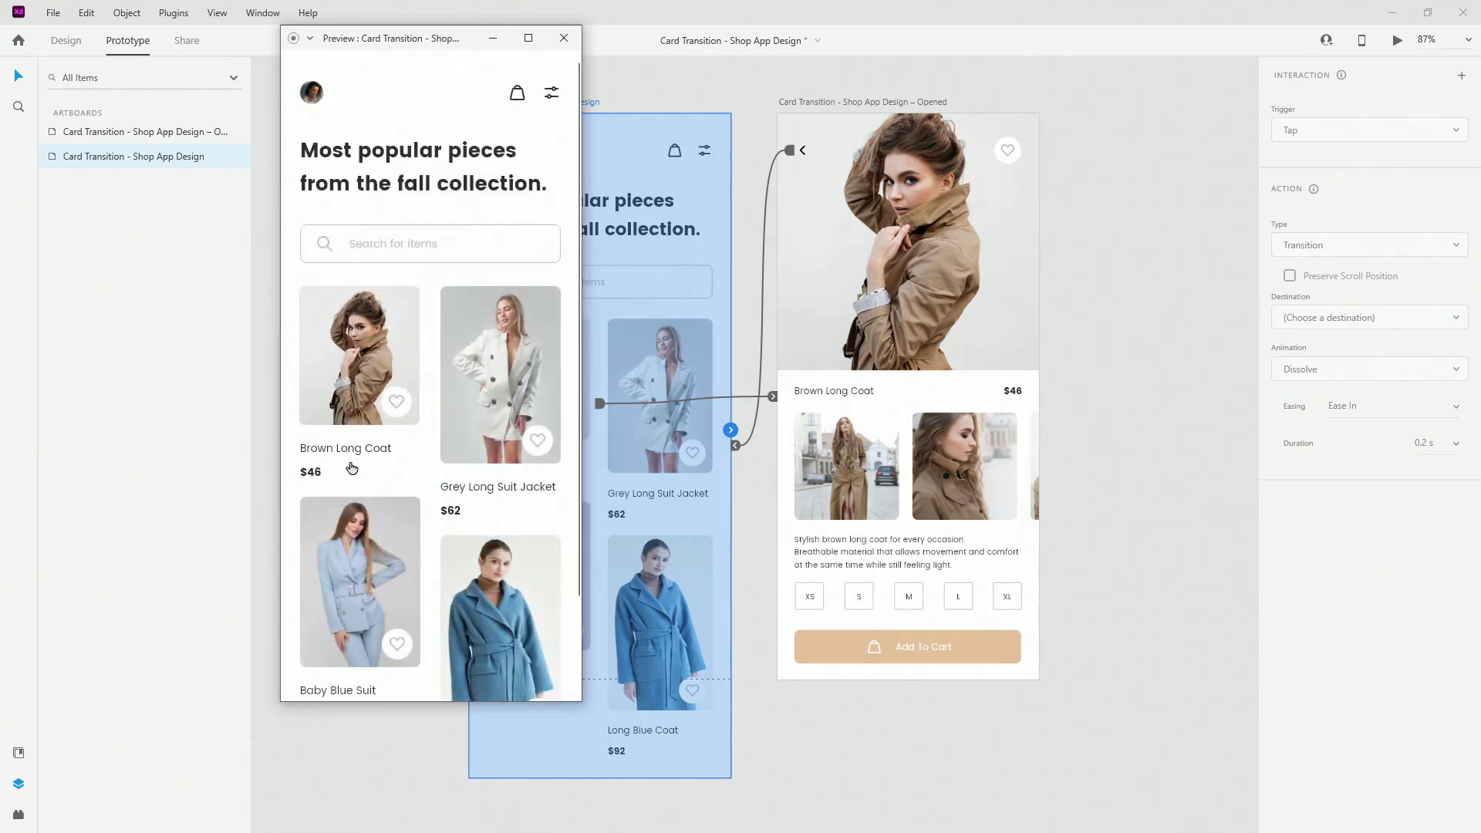
left_click(358, 394)
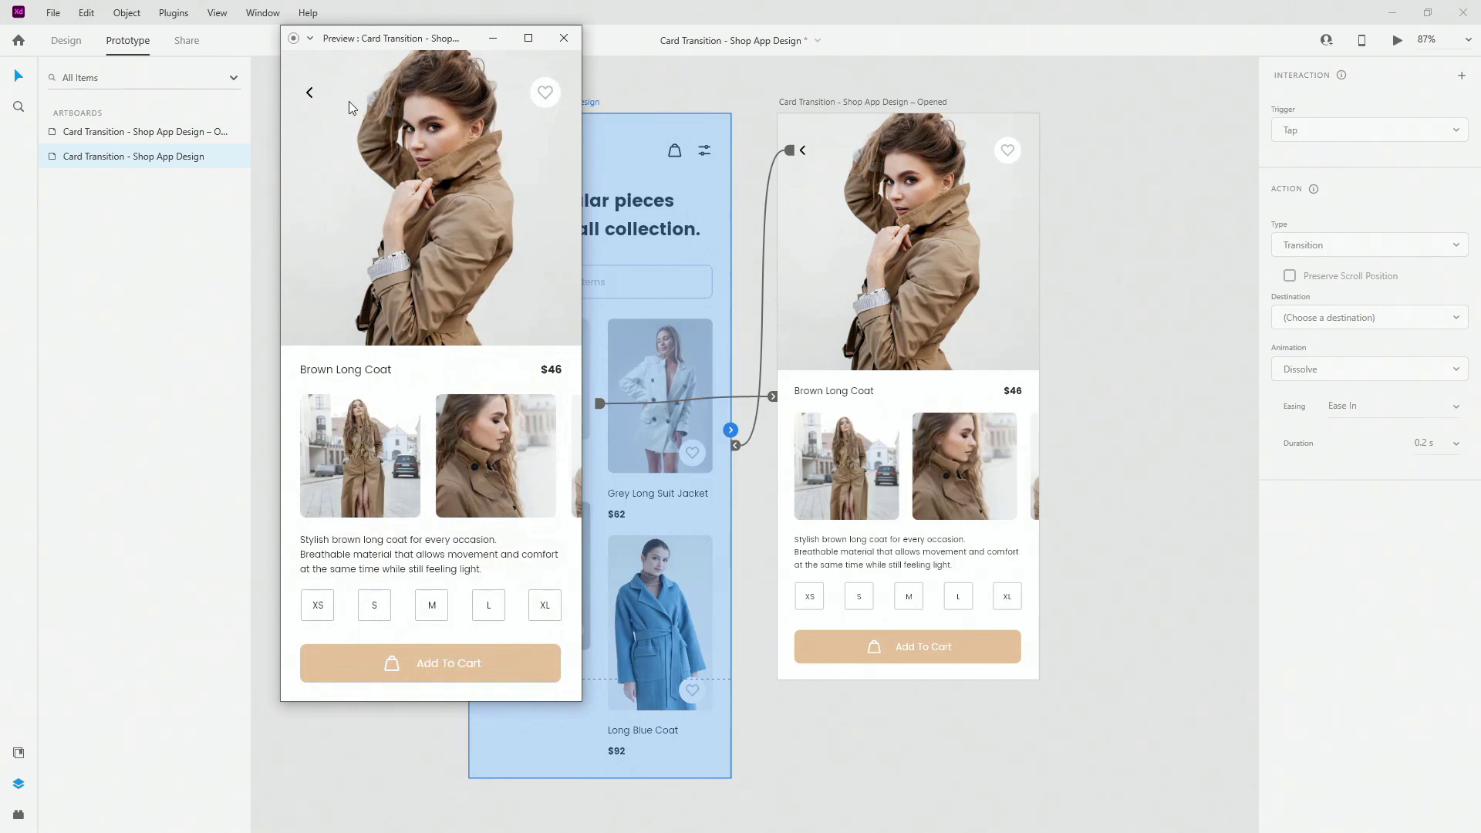
left_click(307, 97)
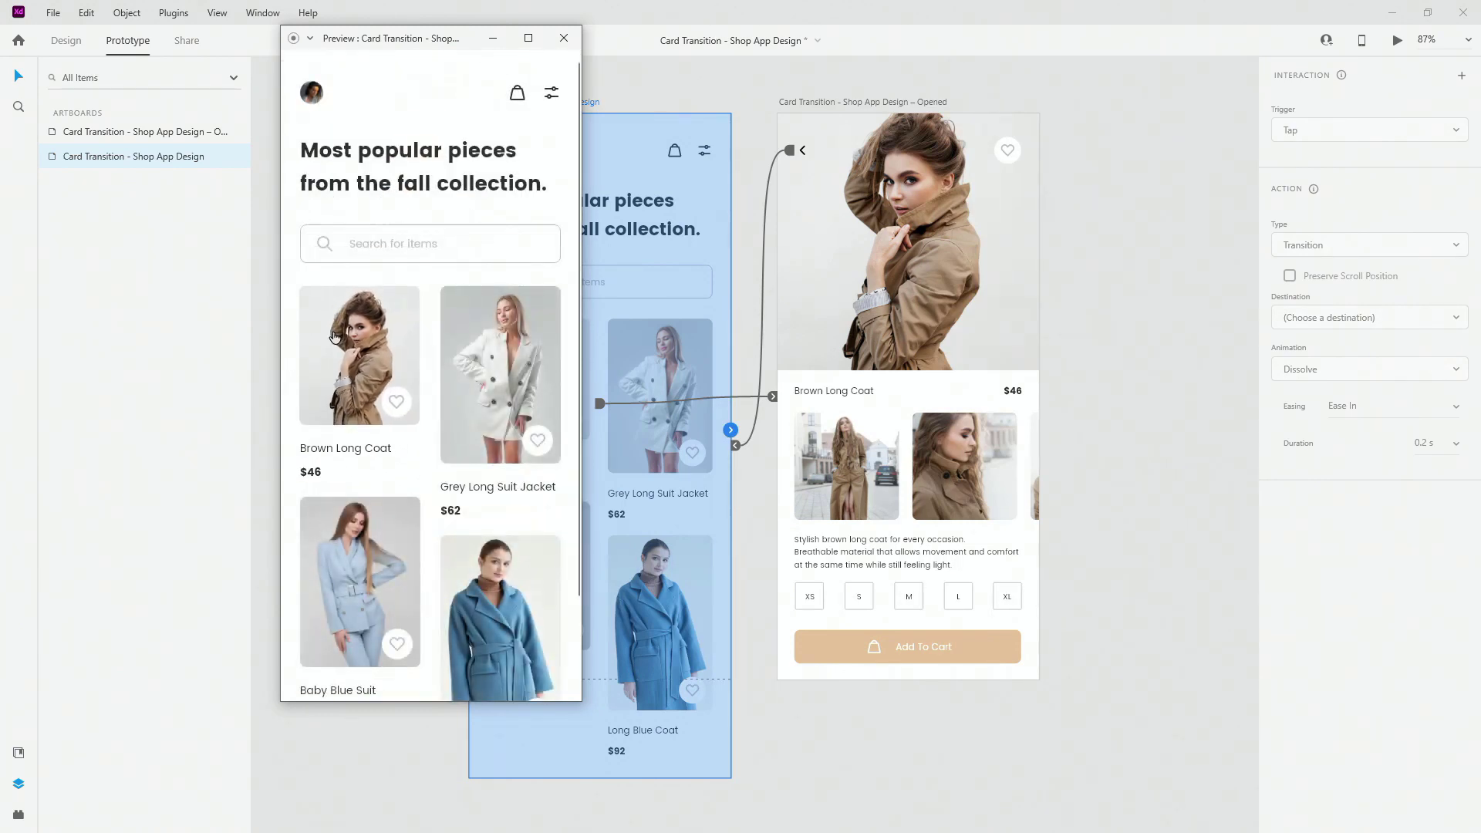